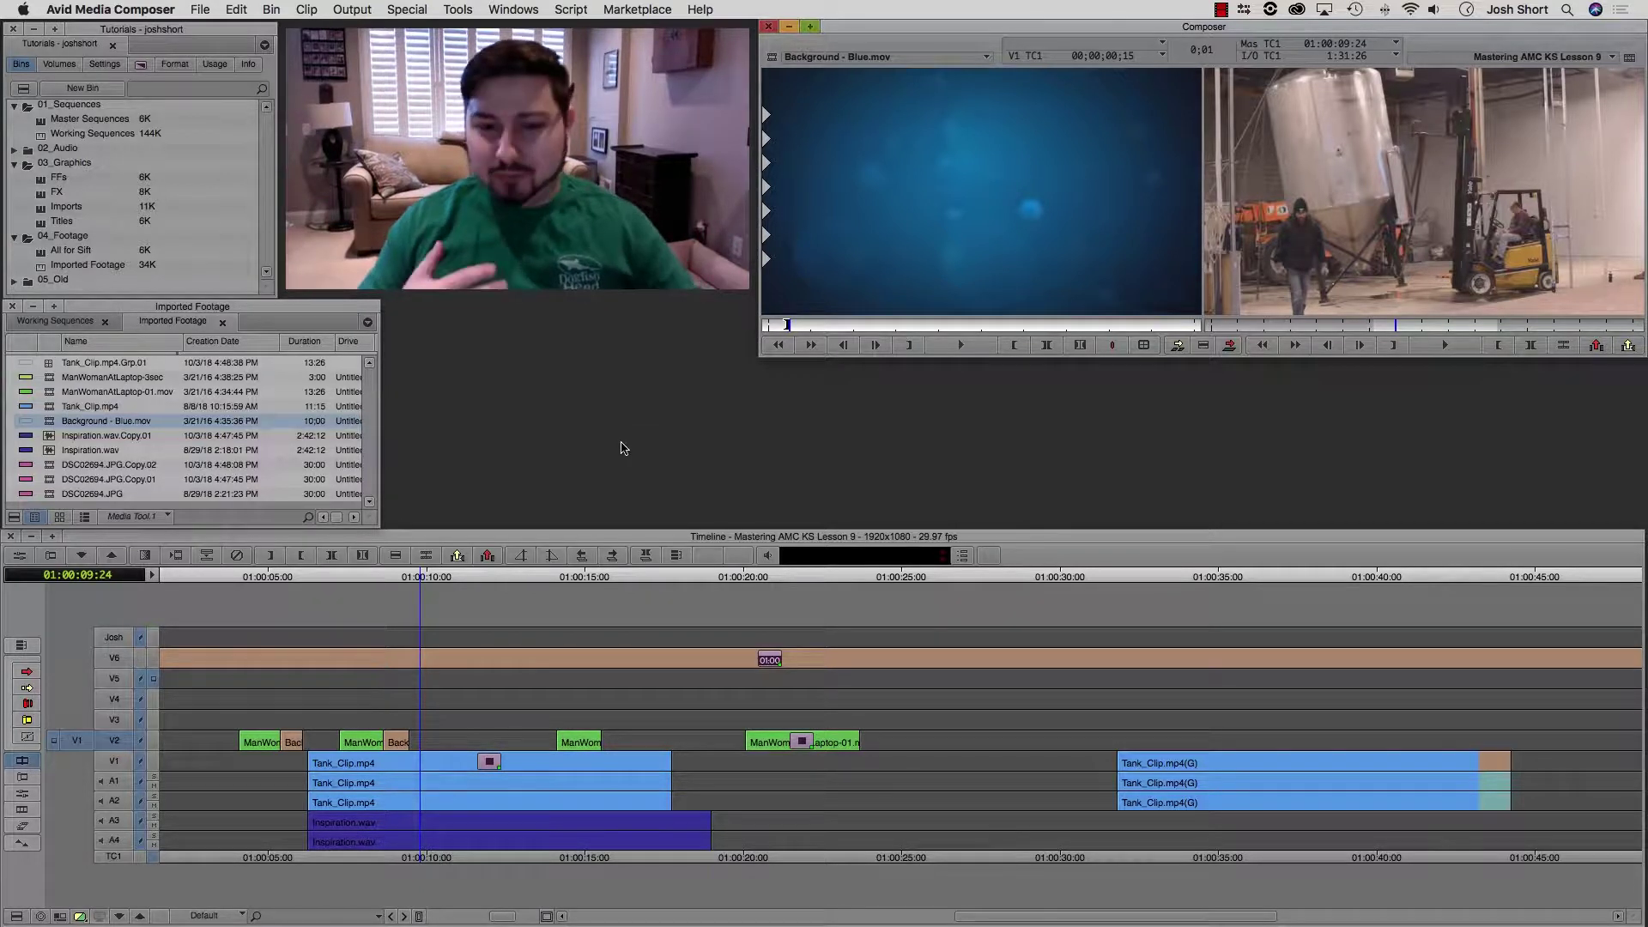
Scrub the sequence to locate the blue background, parking at 01:00:09:10.
click(466, 639)
drag(468, 661, 505, 671)
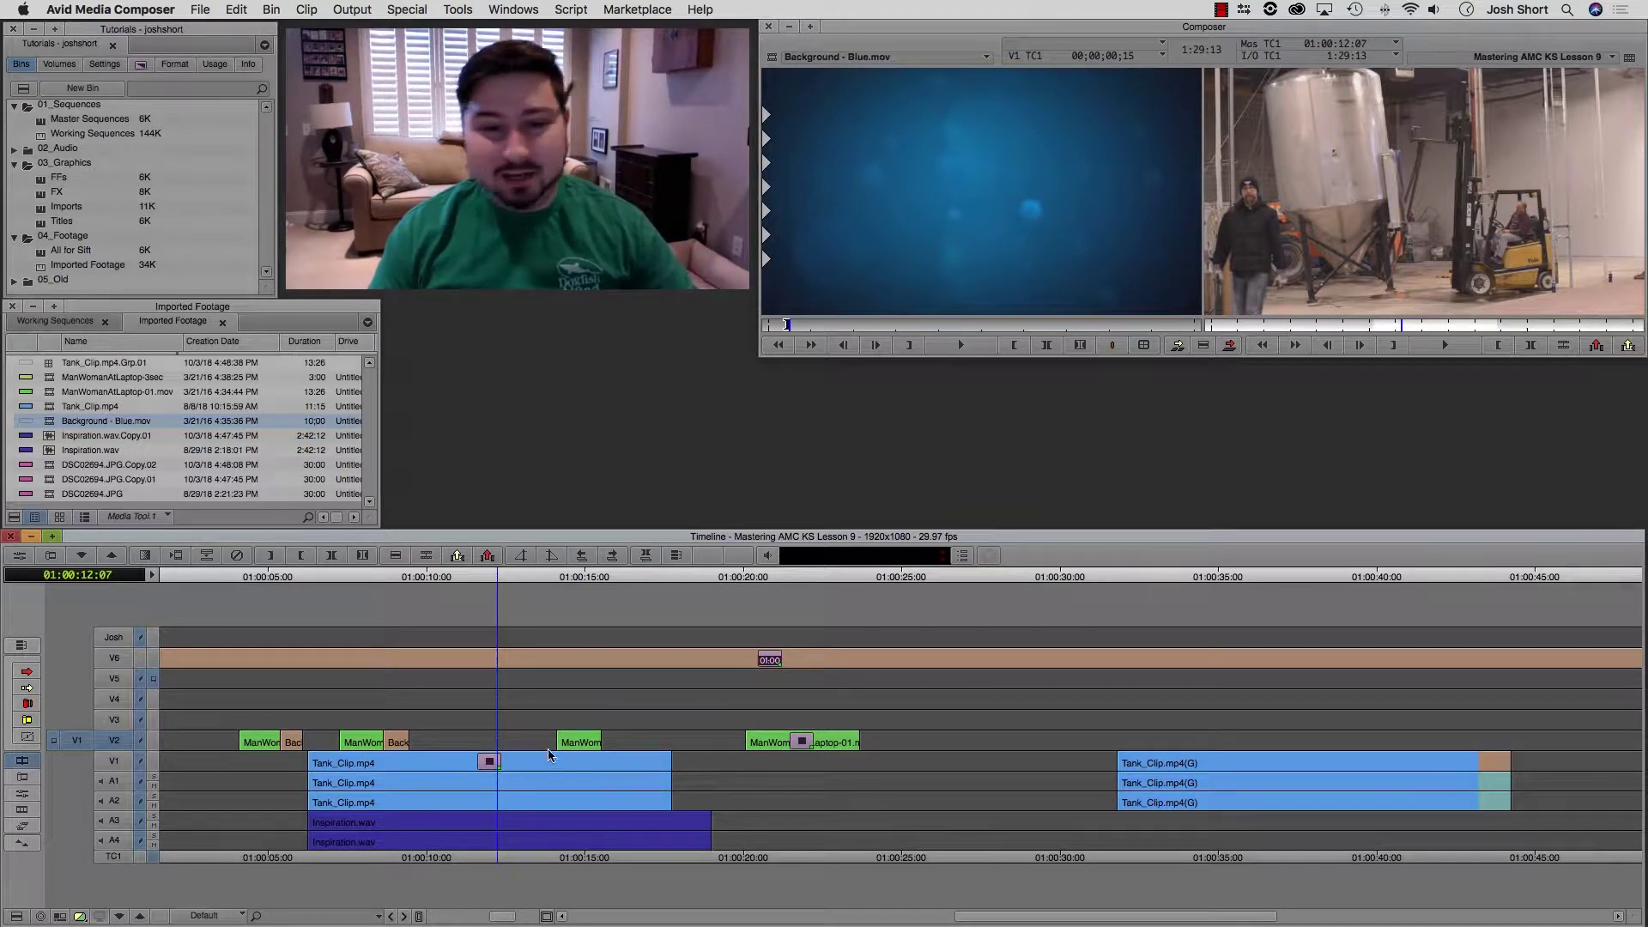
click(518, 740)
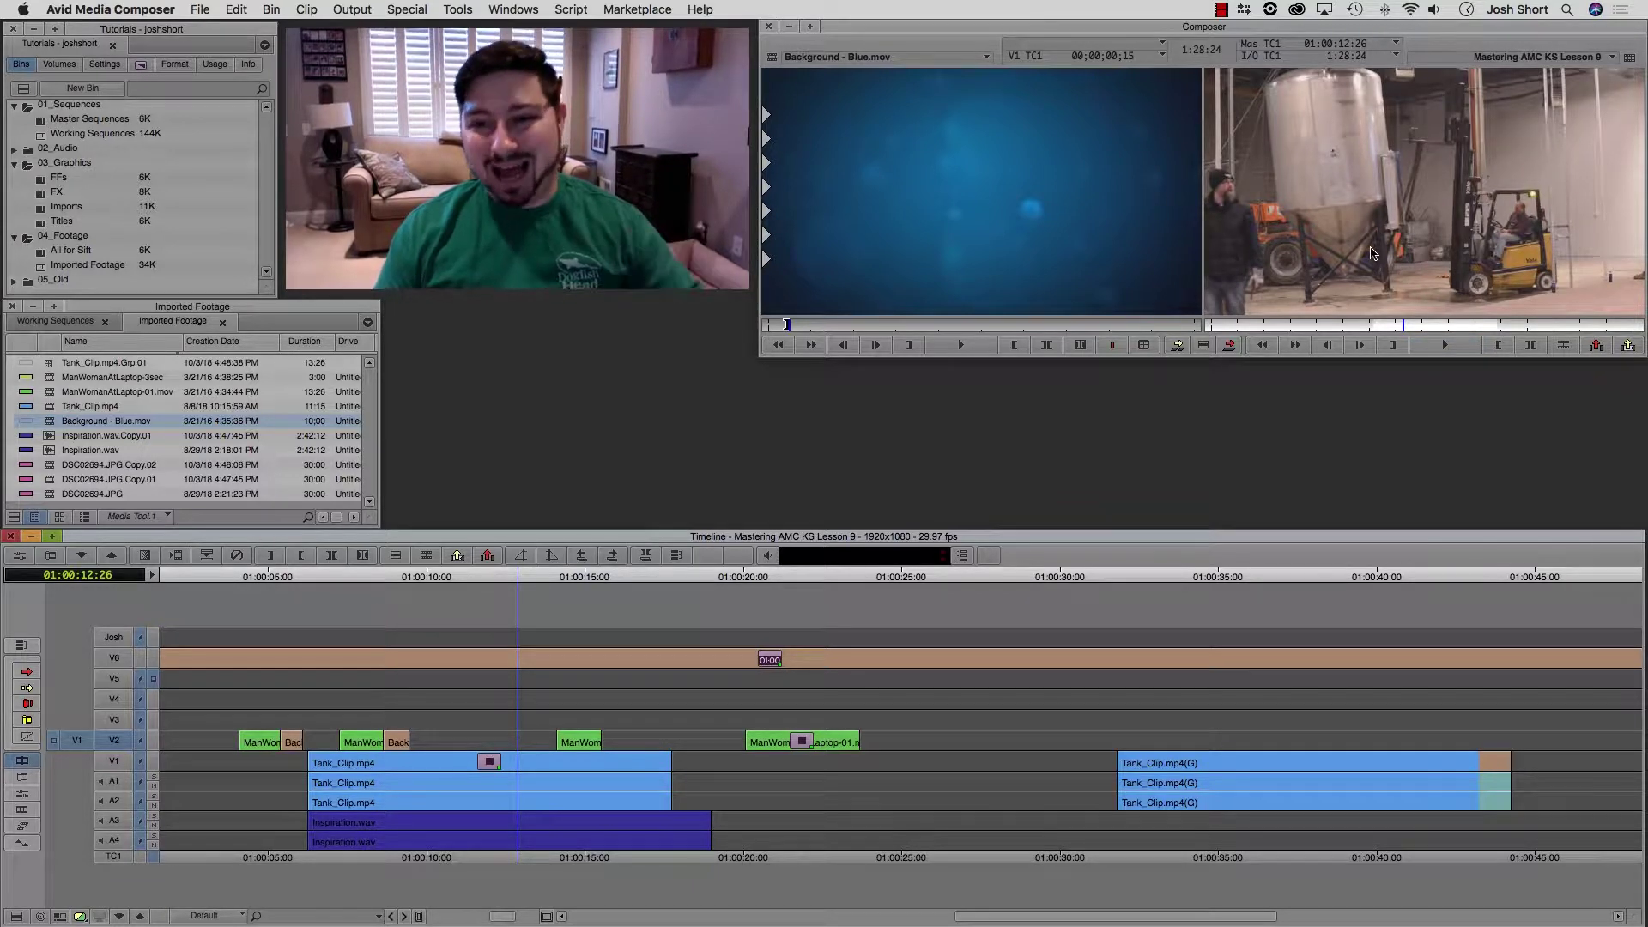
click(1412, 326)
drag(1415, 331, 1384, 332)
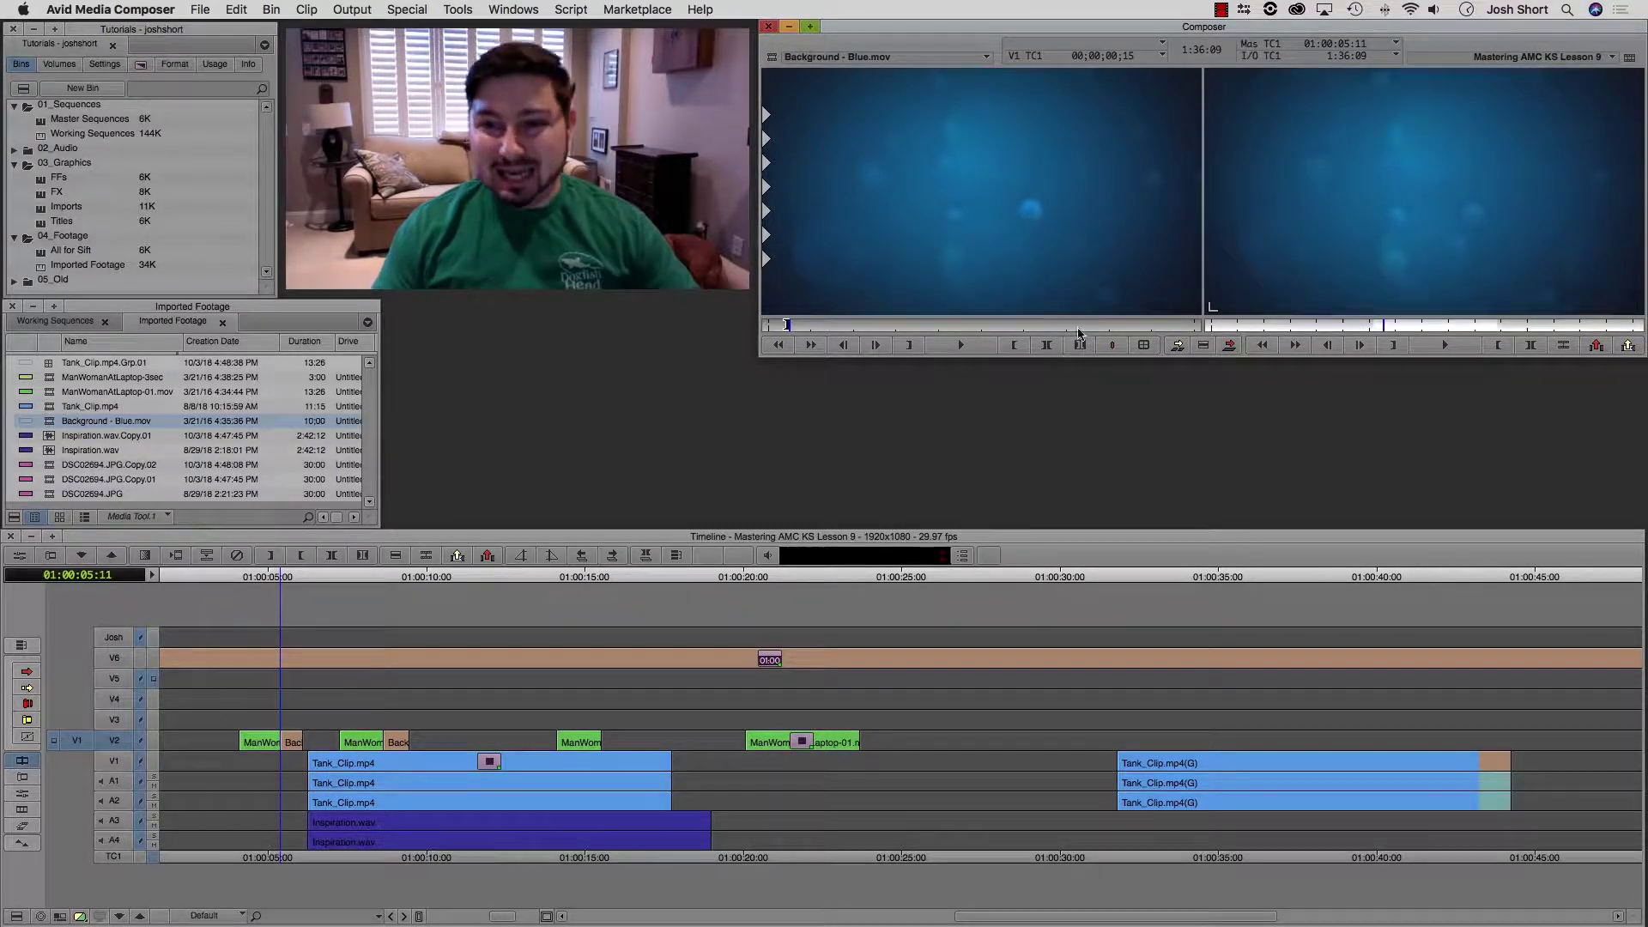
click(406, 755)
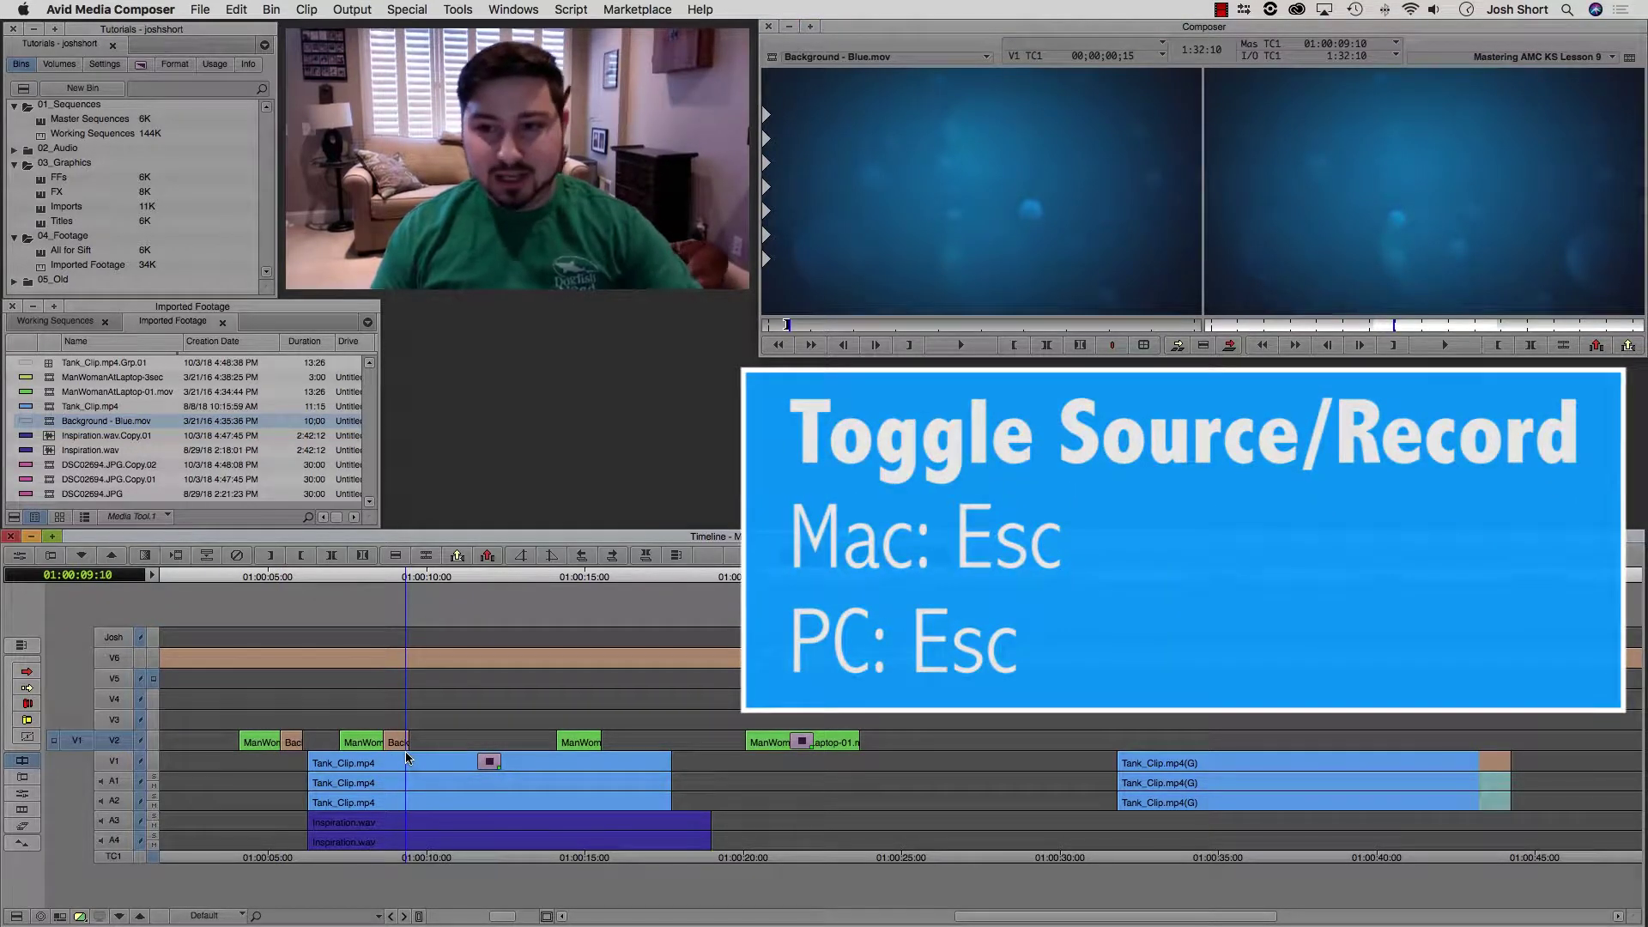
Preview the Background - Blue source clip, then play the sequence and stop at 01:00:12:04.
key(Escape)
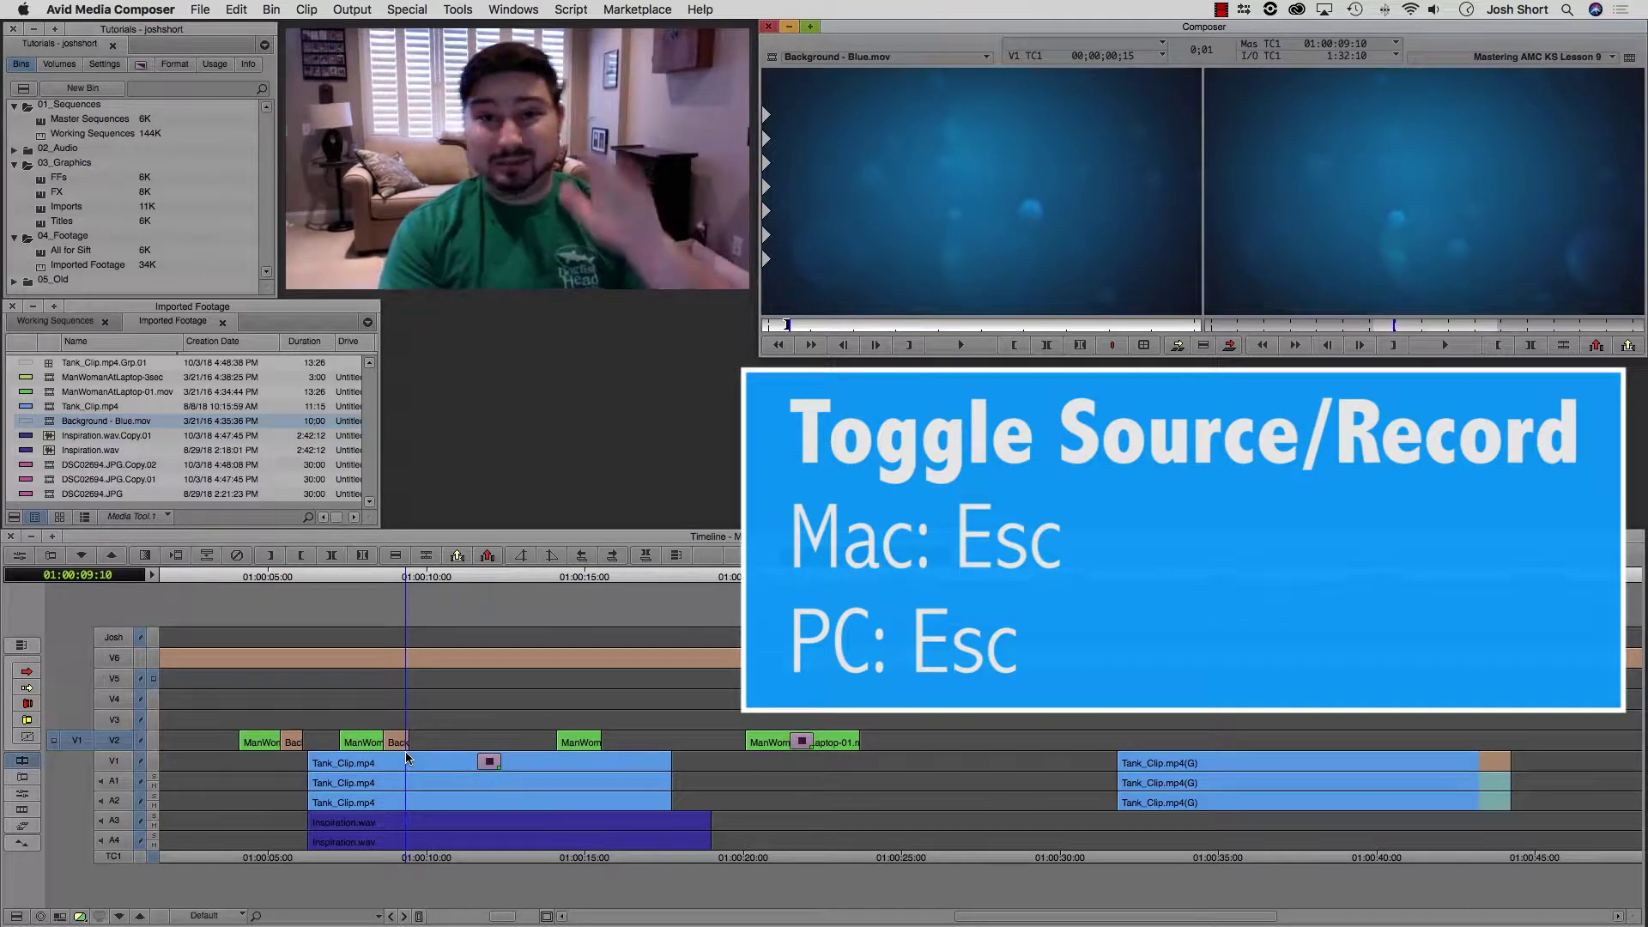
key(space)
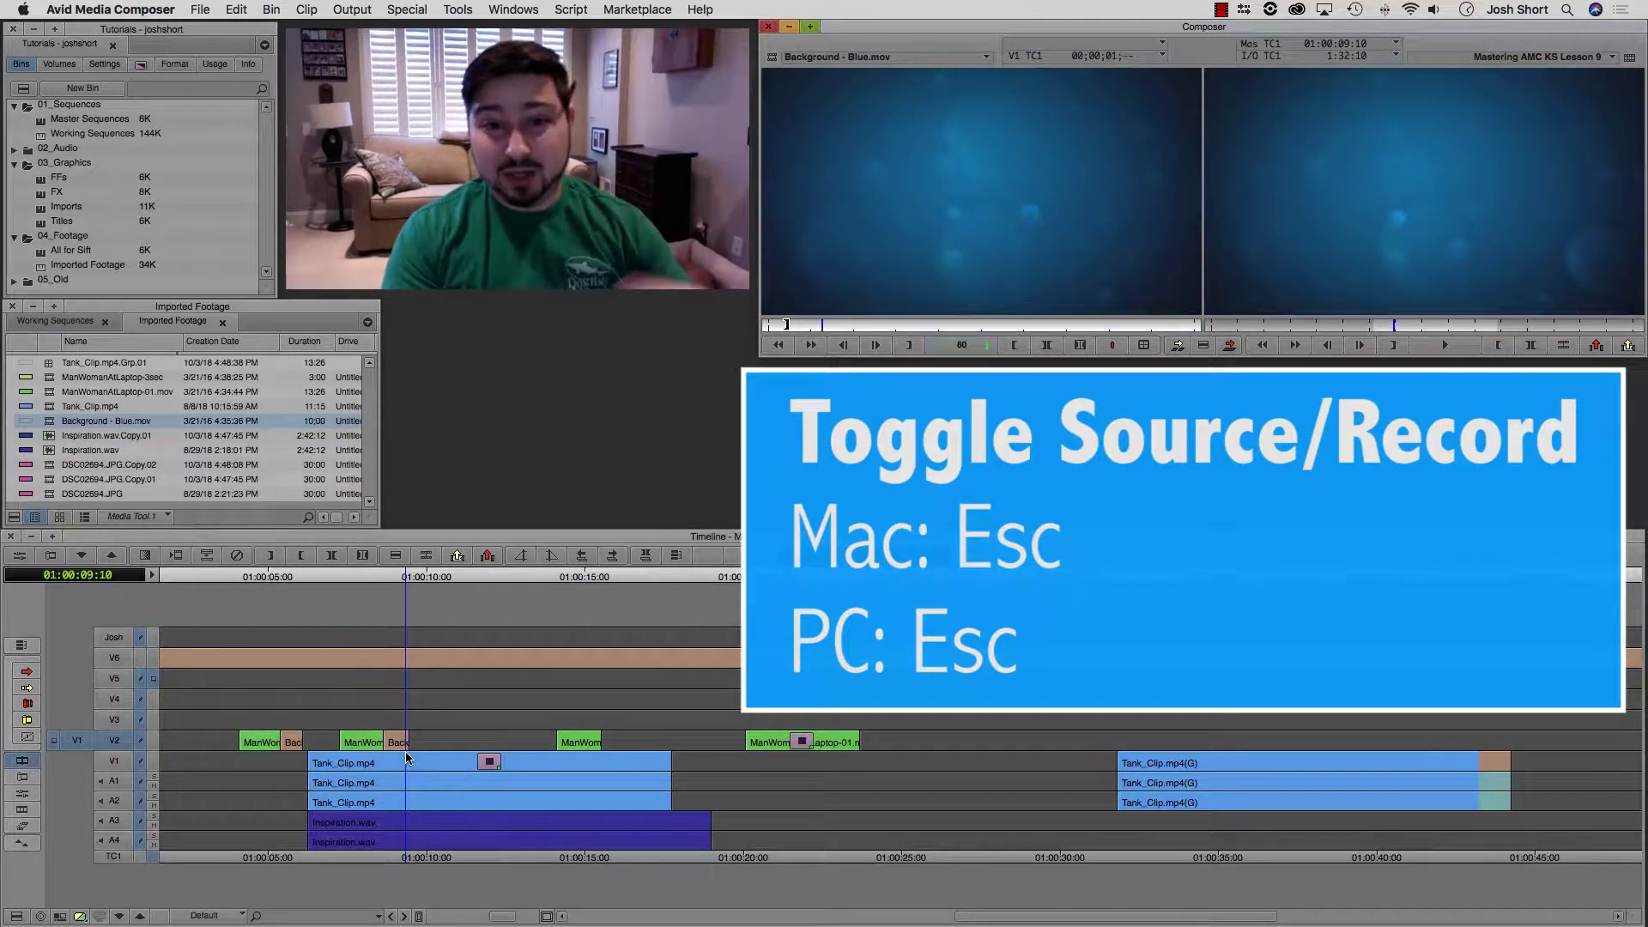
key(space)
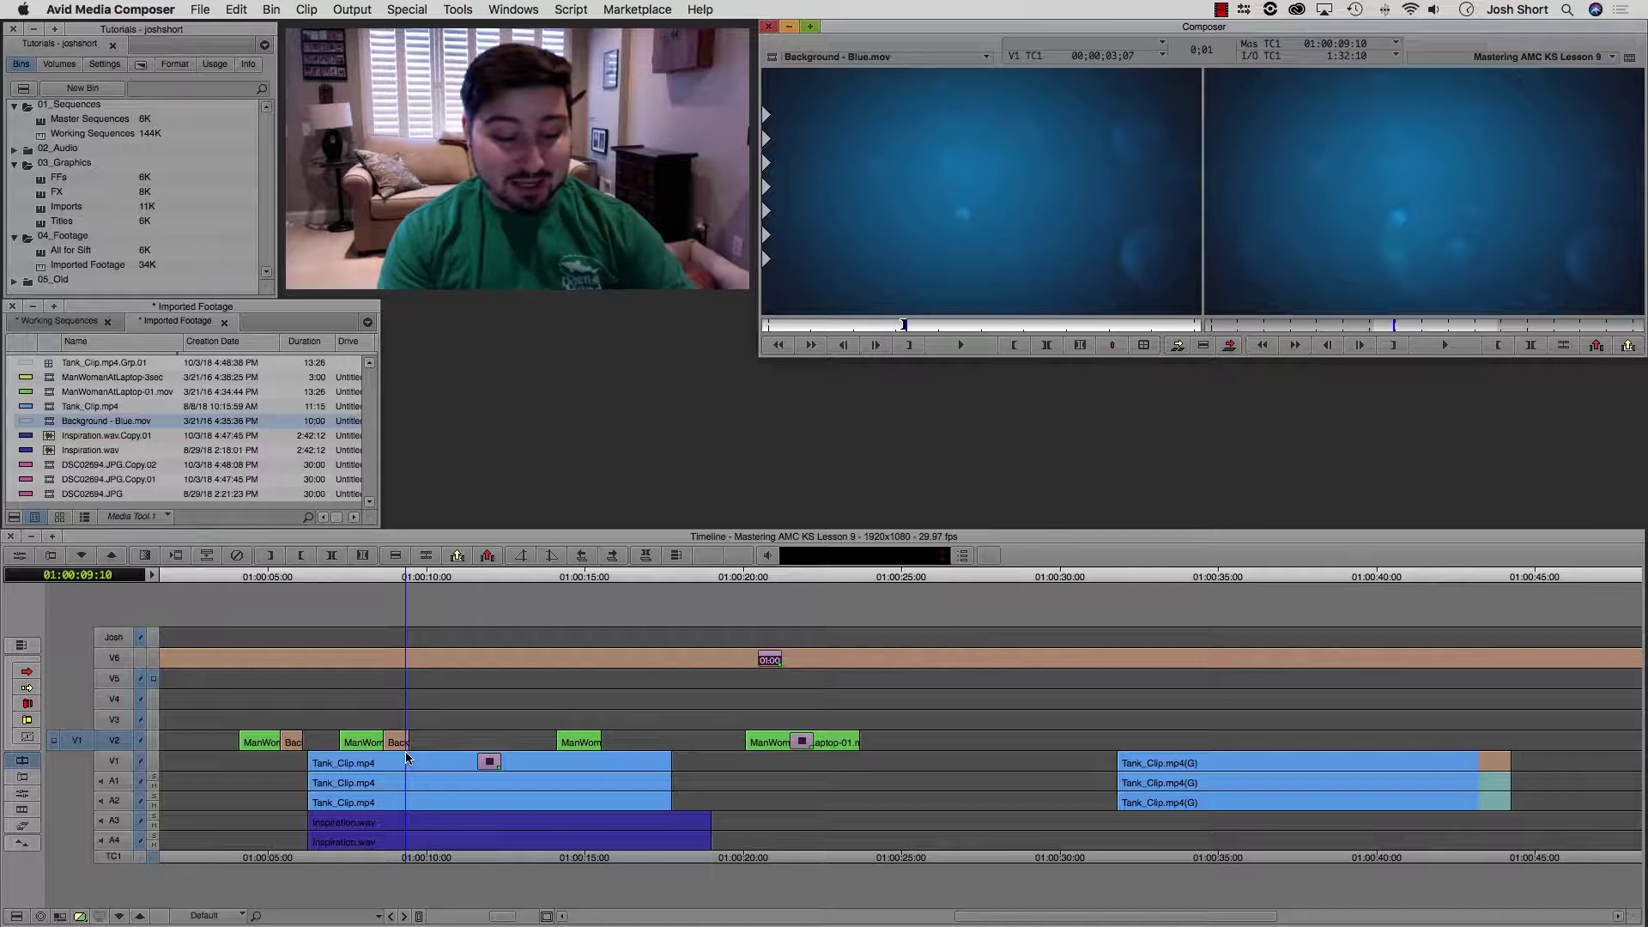
key(Escape)
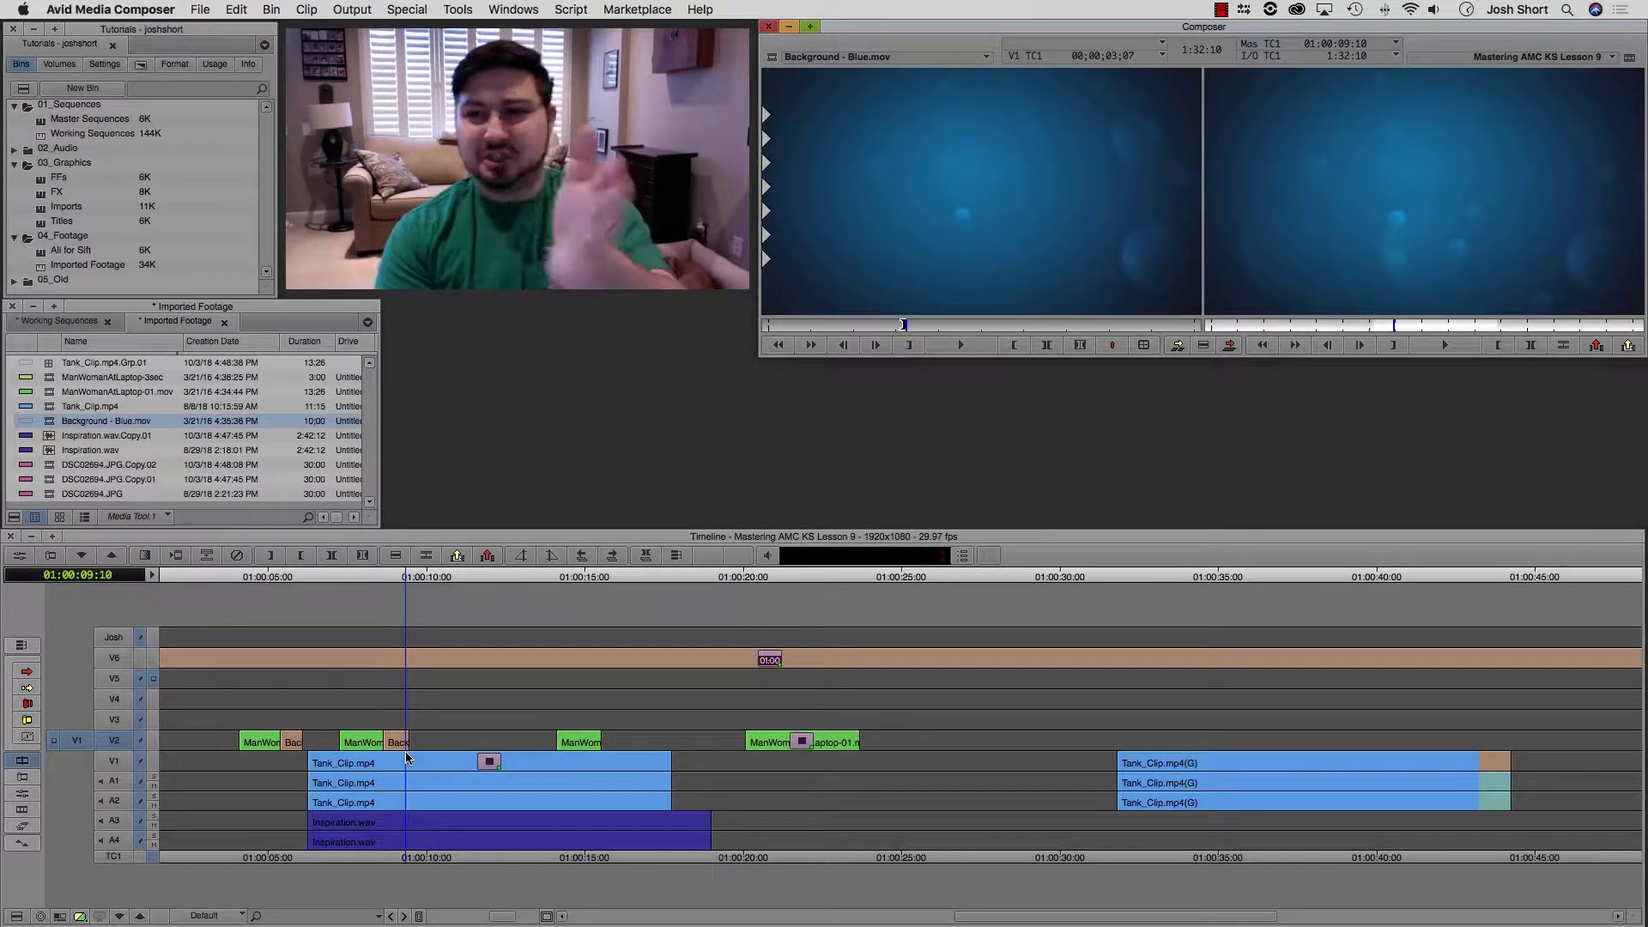
key(space)
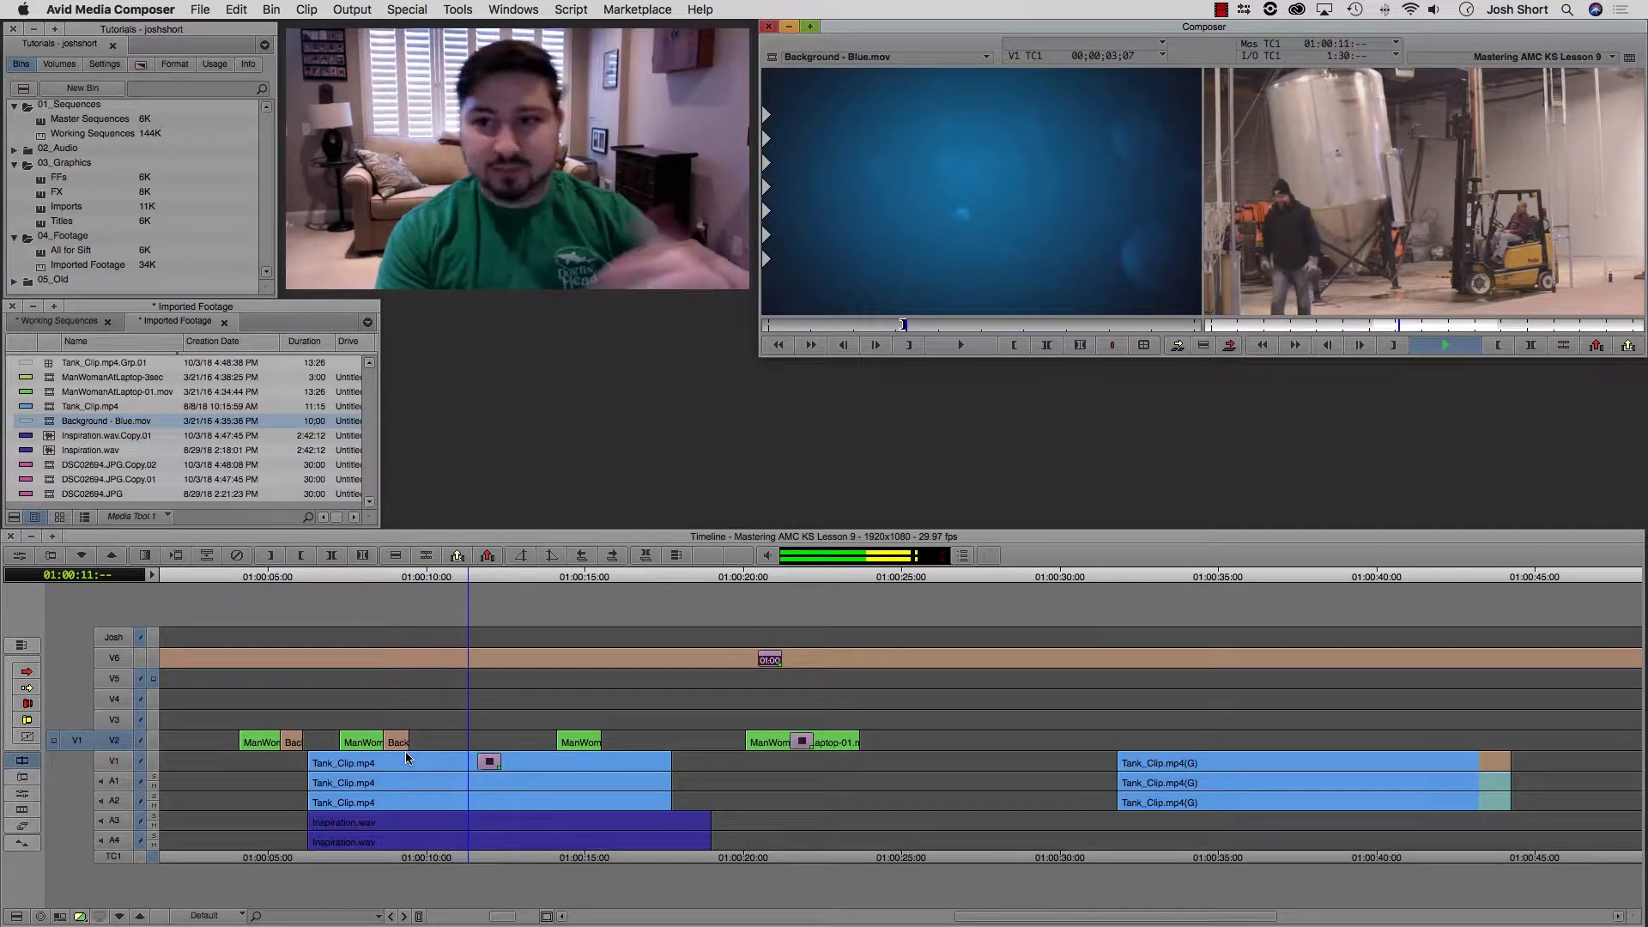
key(space)
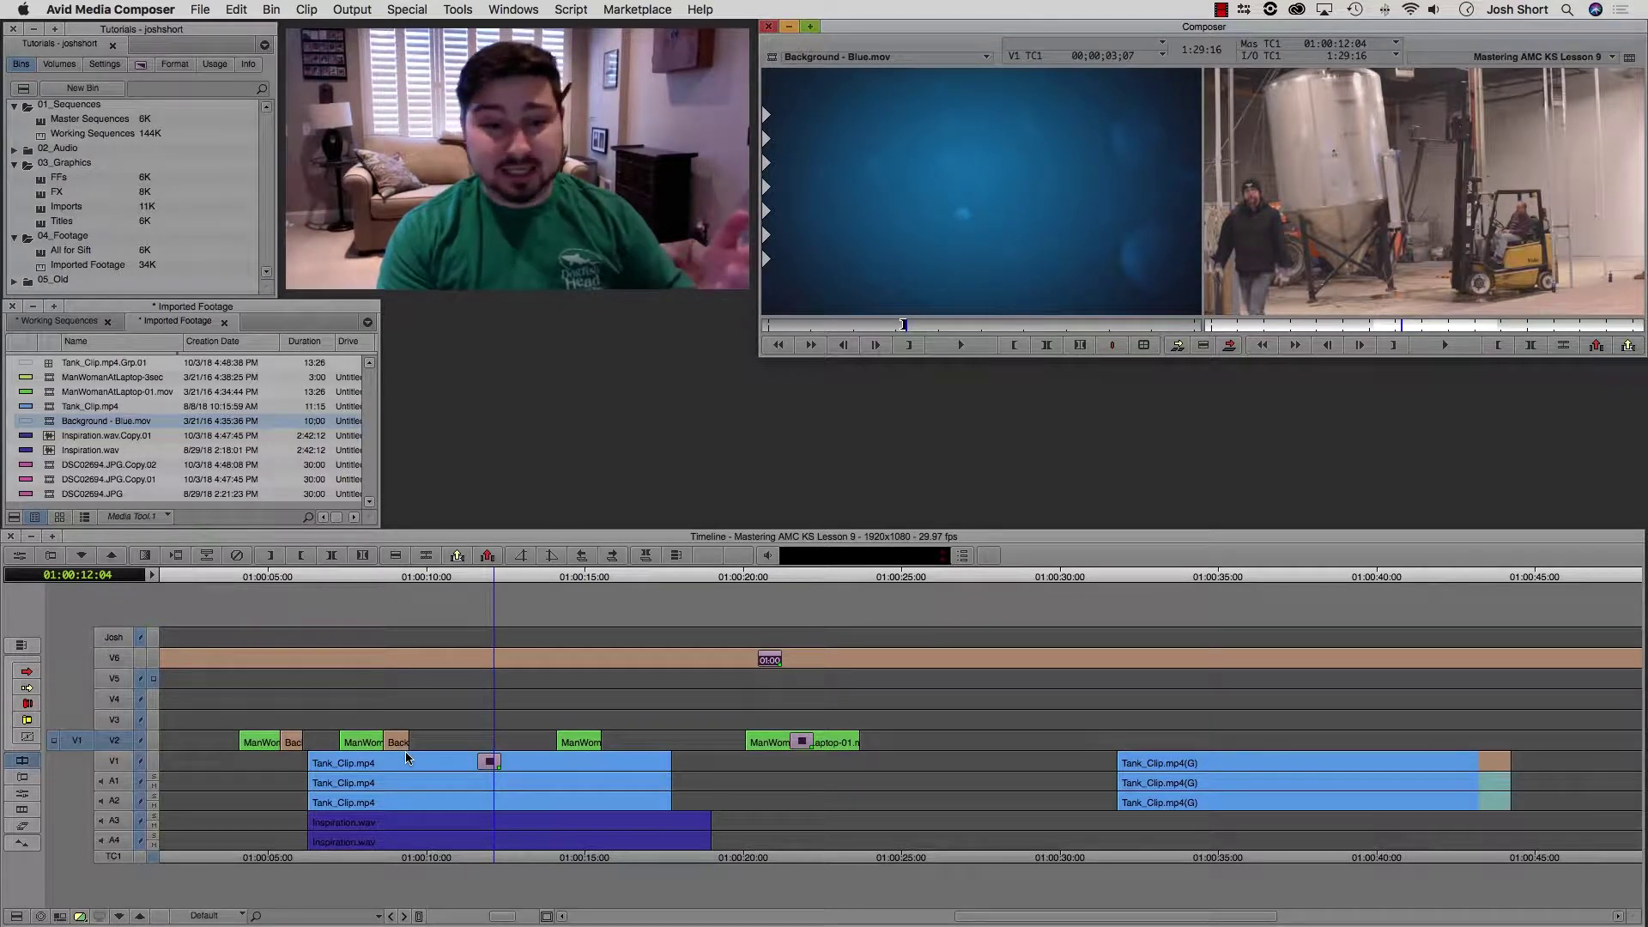
Mark In at 01:00:12:04 and at source 00;00;04;23, then overwrite Background - Blue onto V2.
key(i)
key(o)
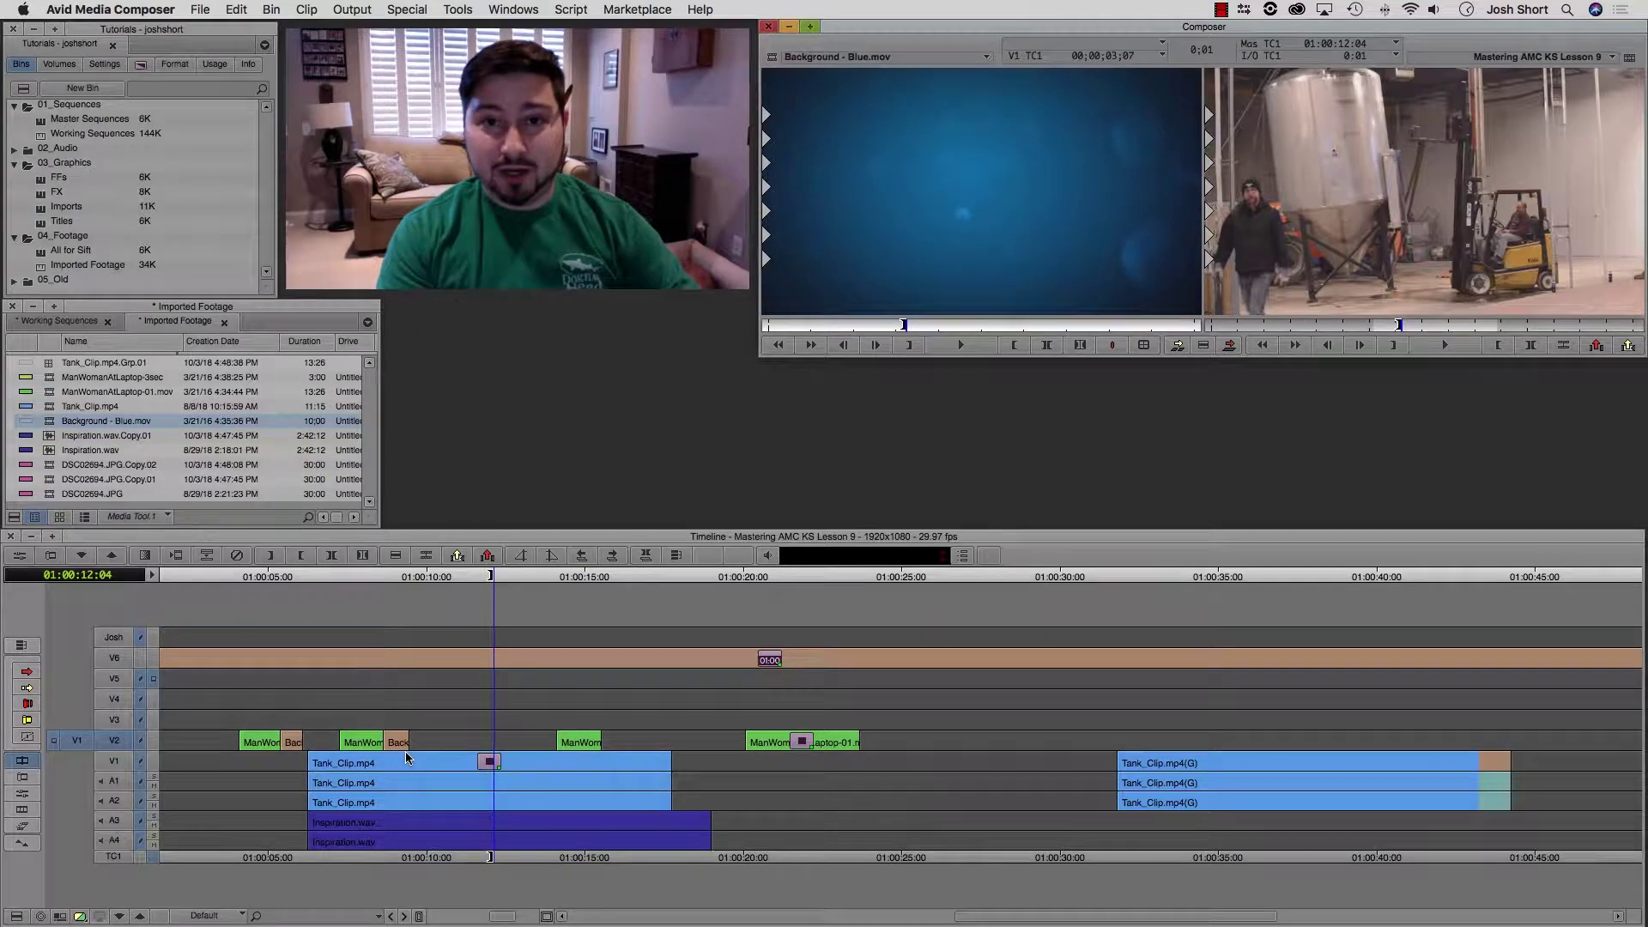
key(space)
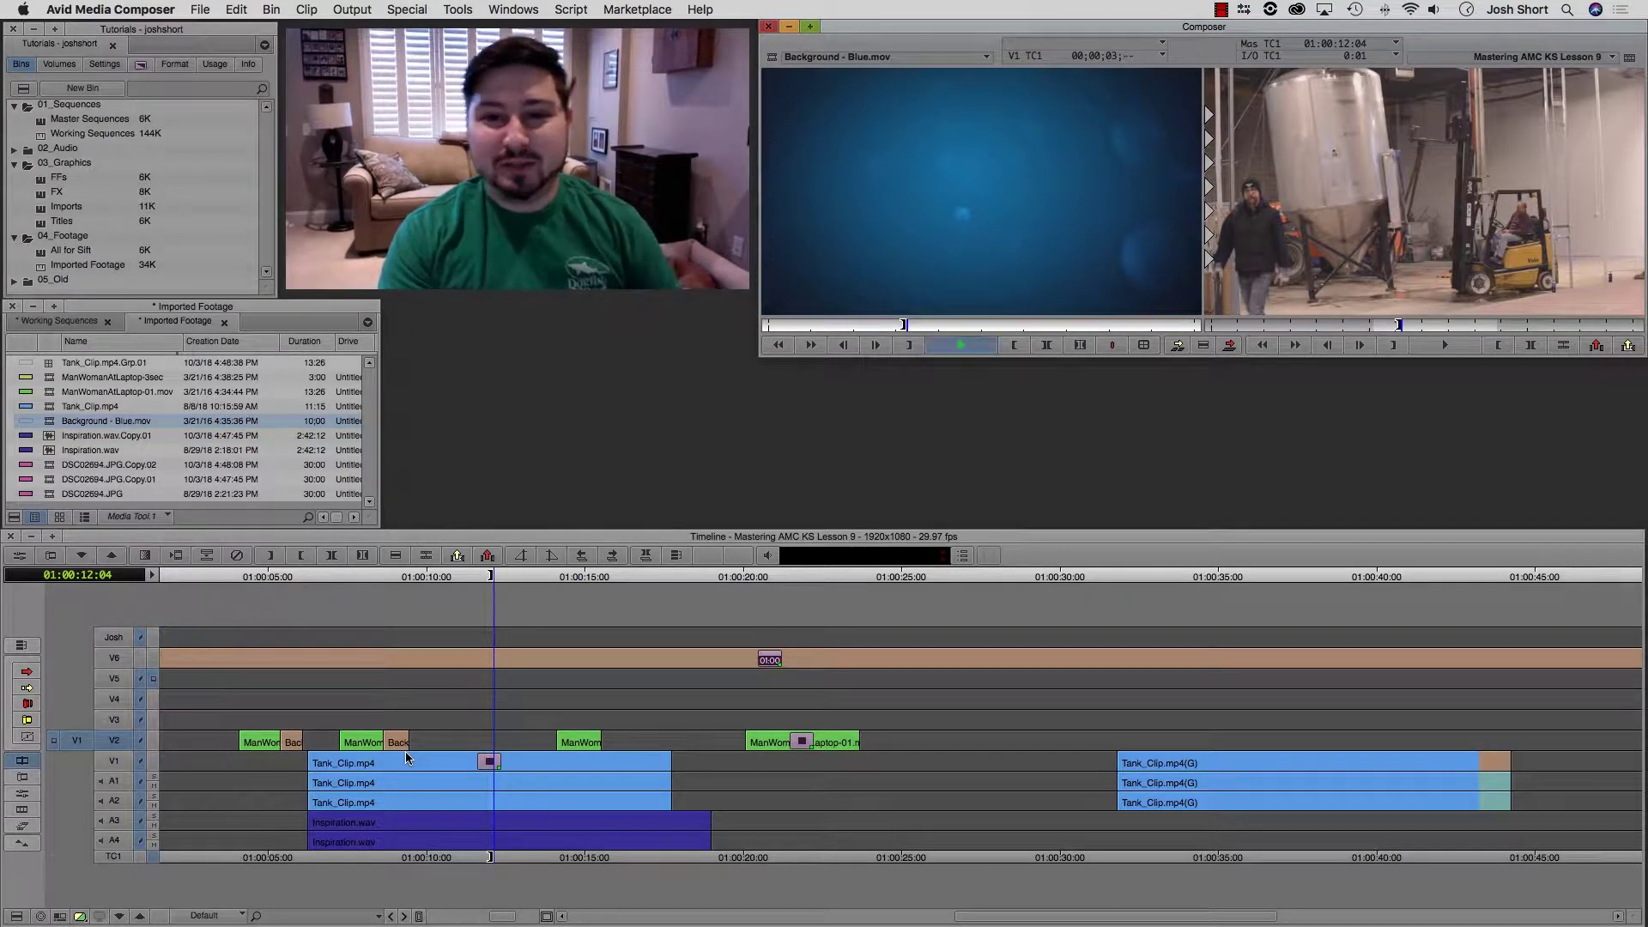
key(i)
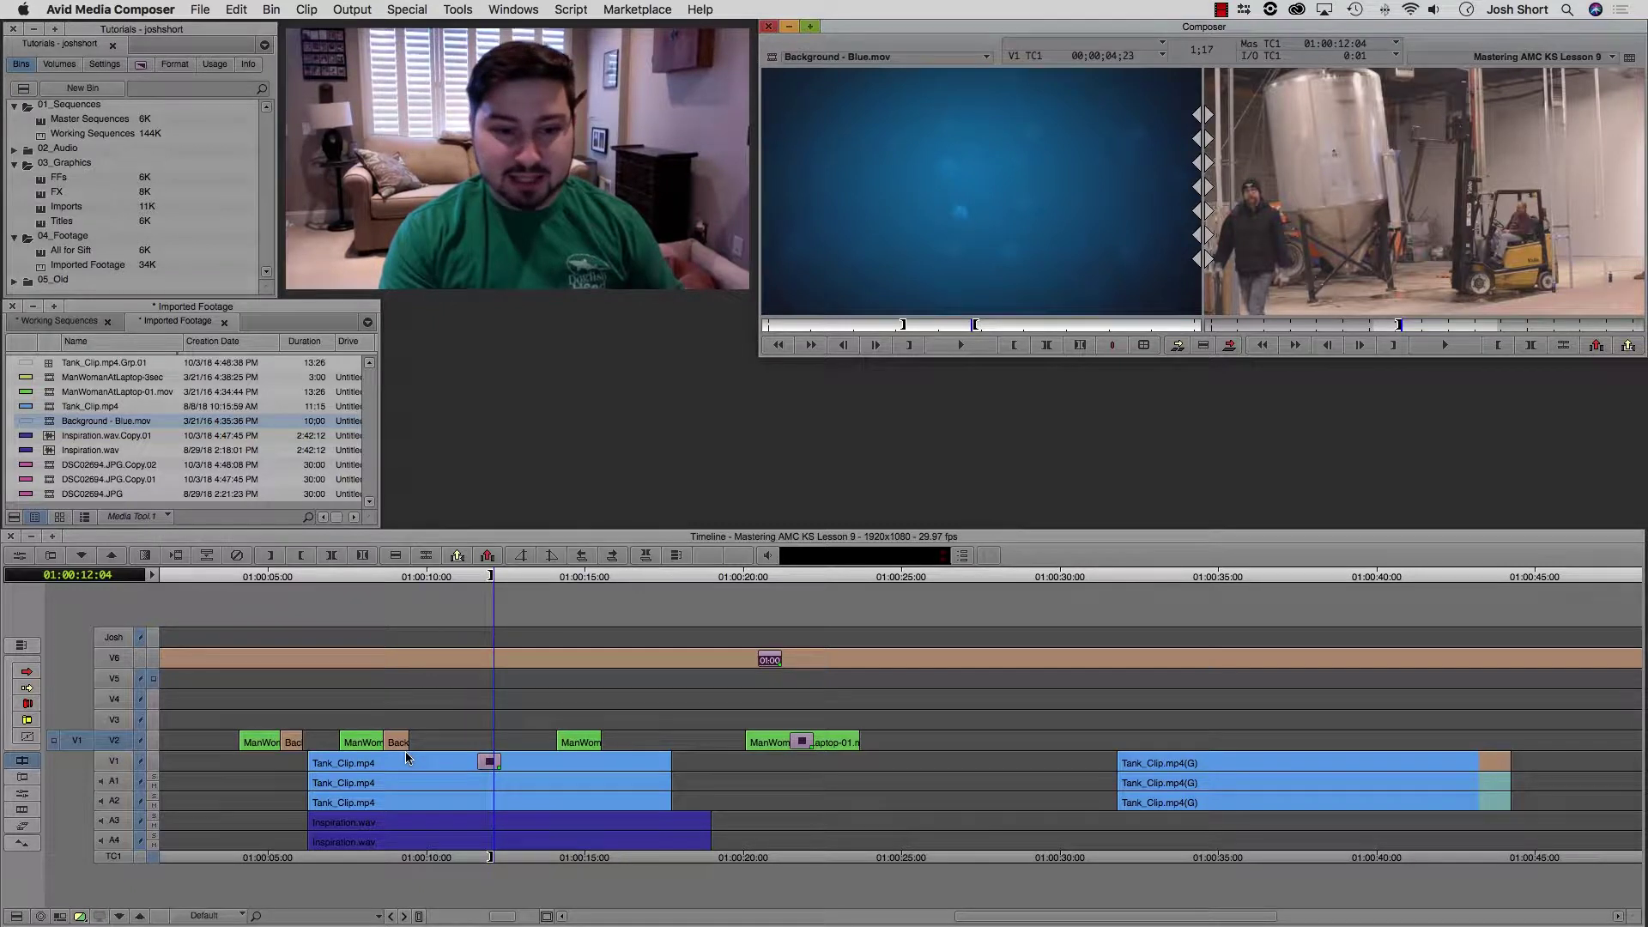
key(b)
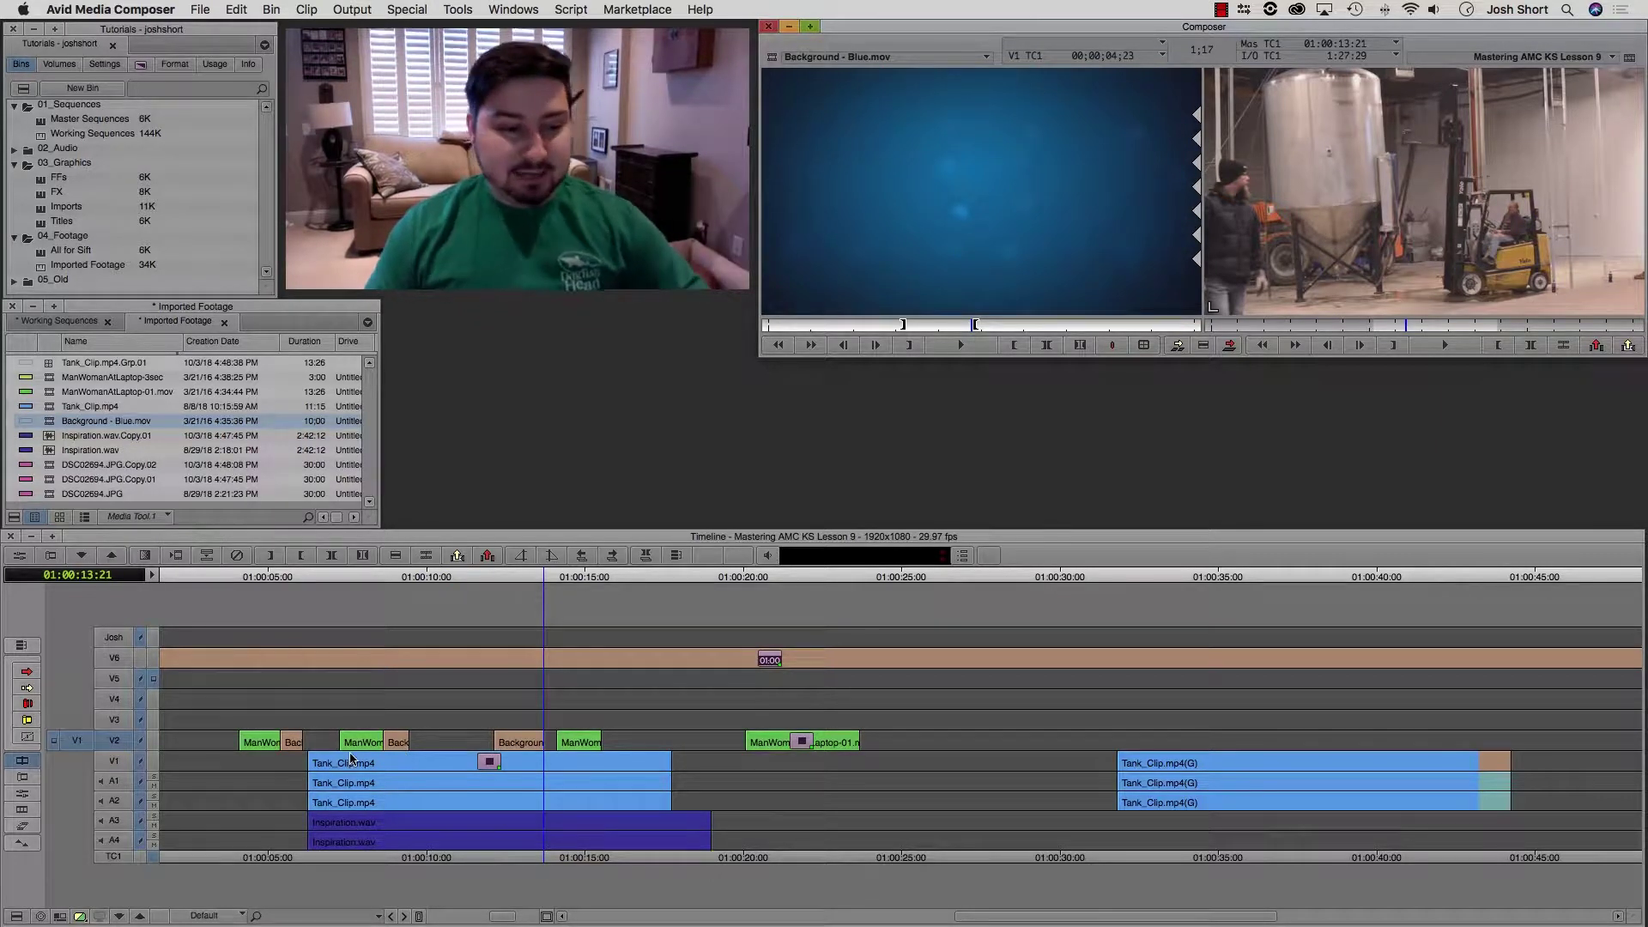
click(524, 762)
drag(524, 762, 525, 763)
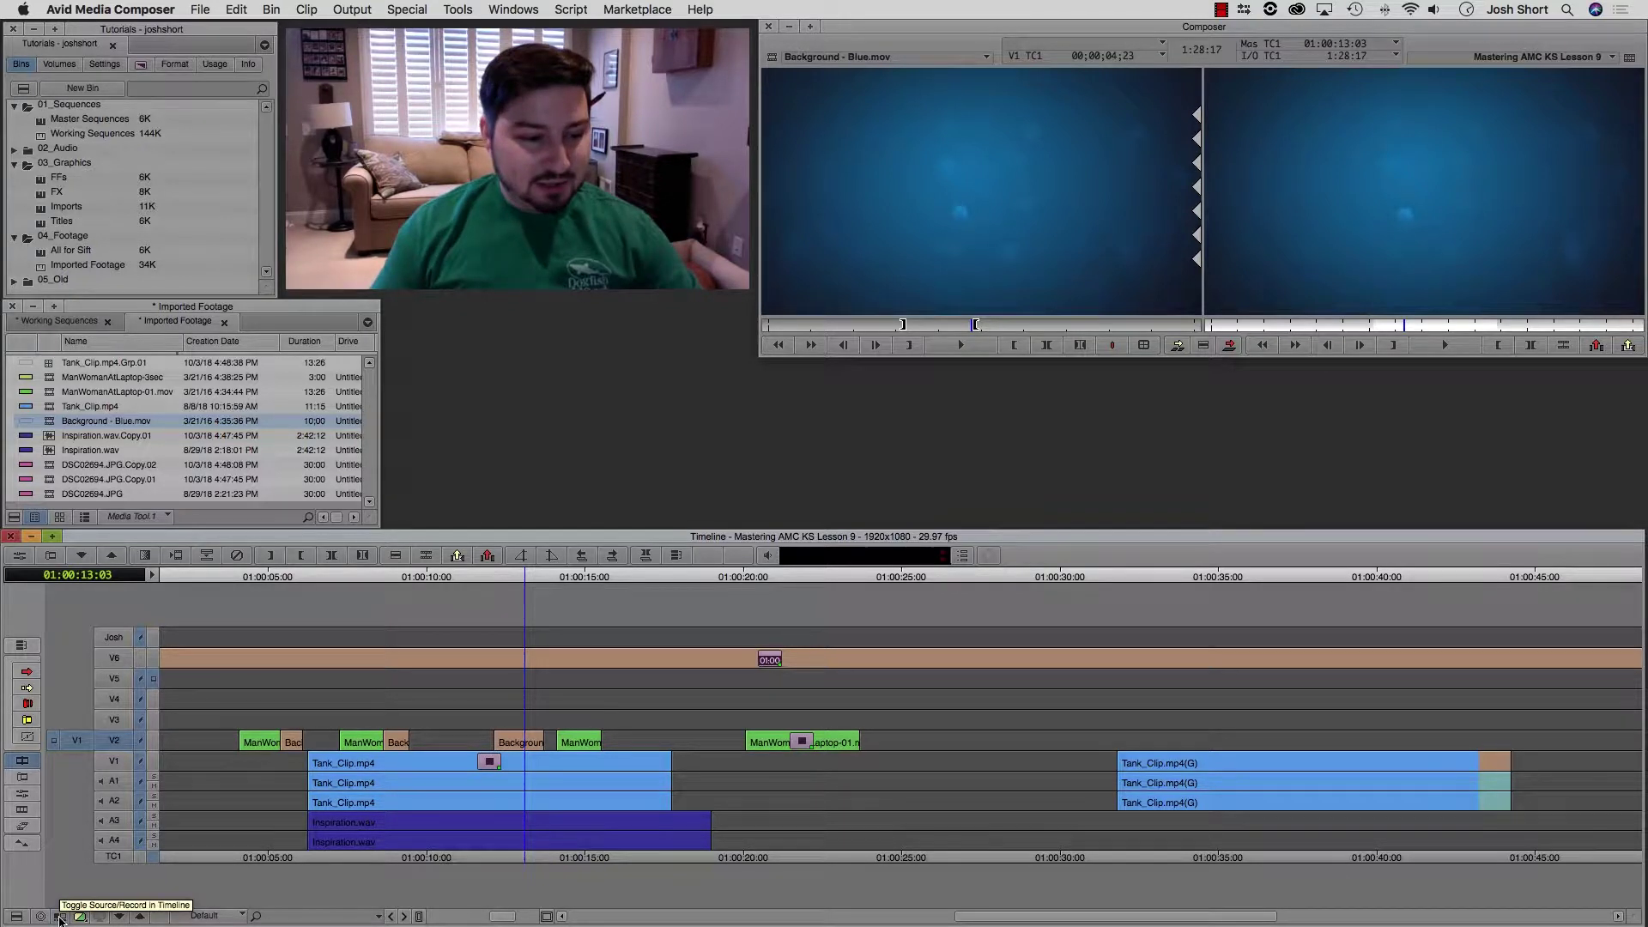
click(59, 917)
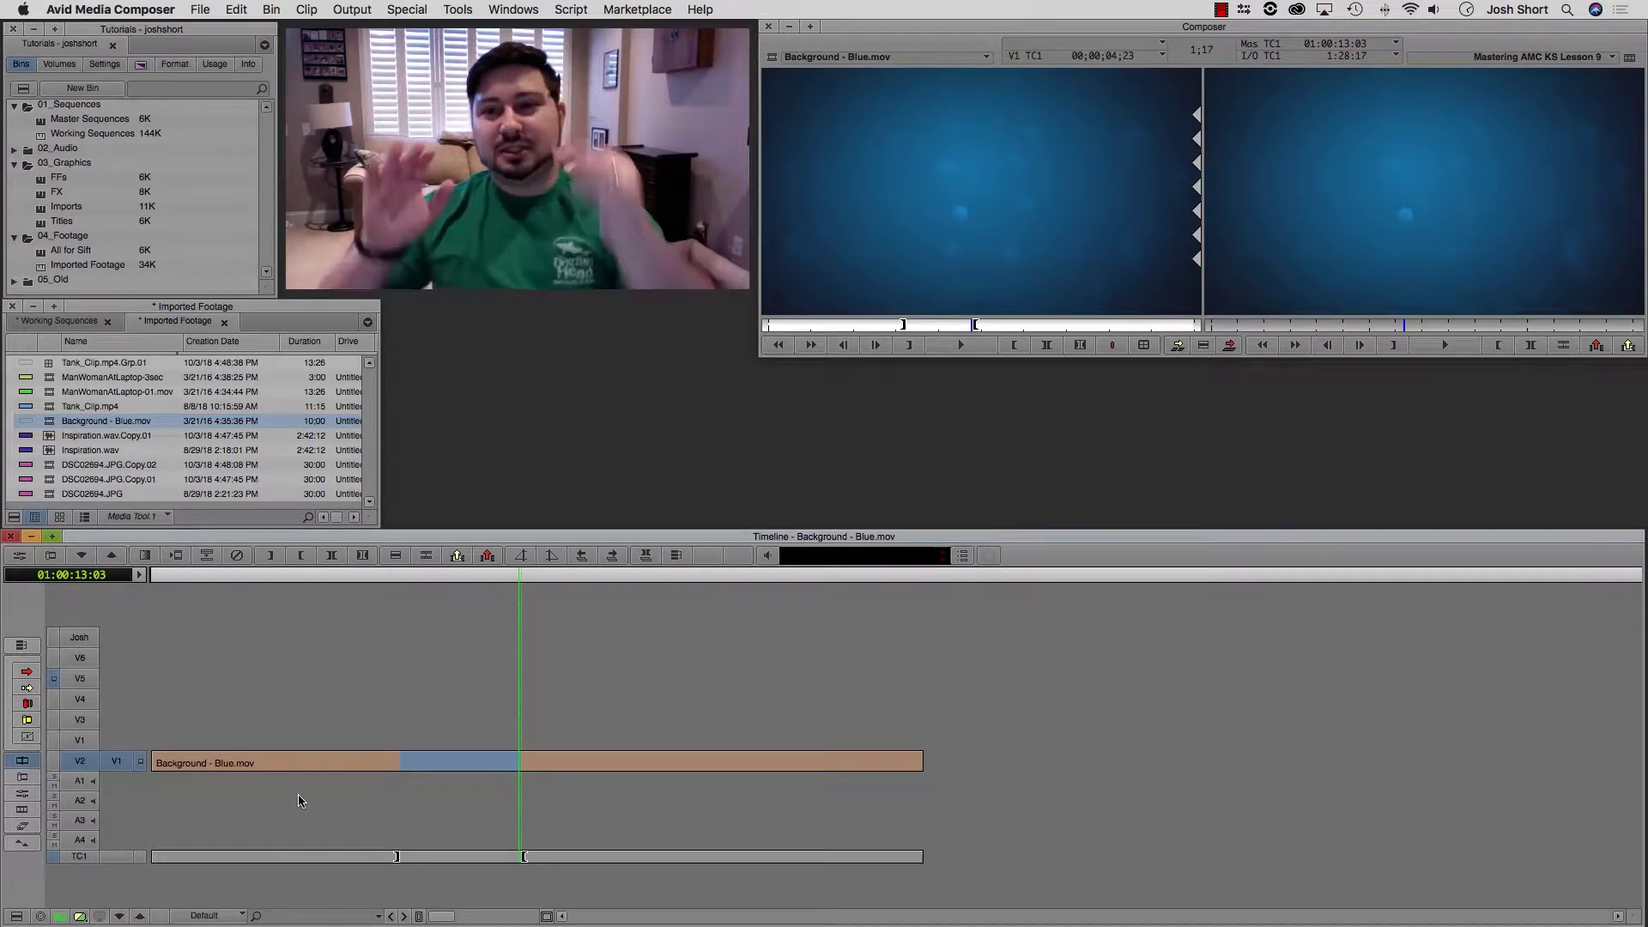
click(59, 916)
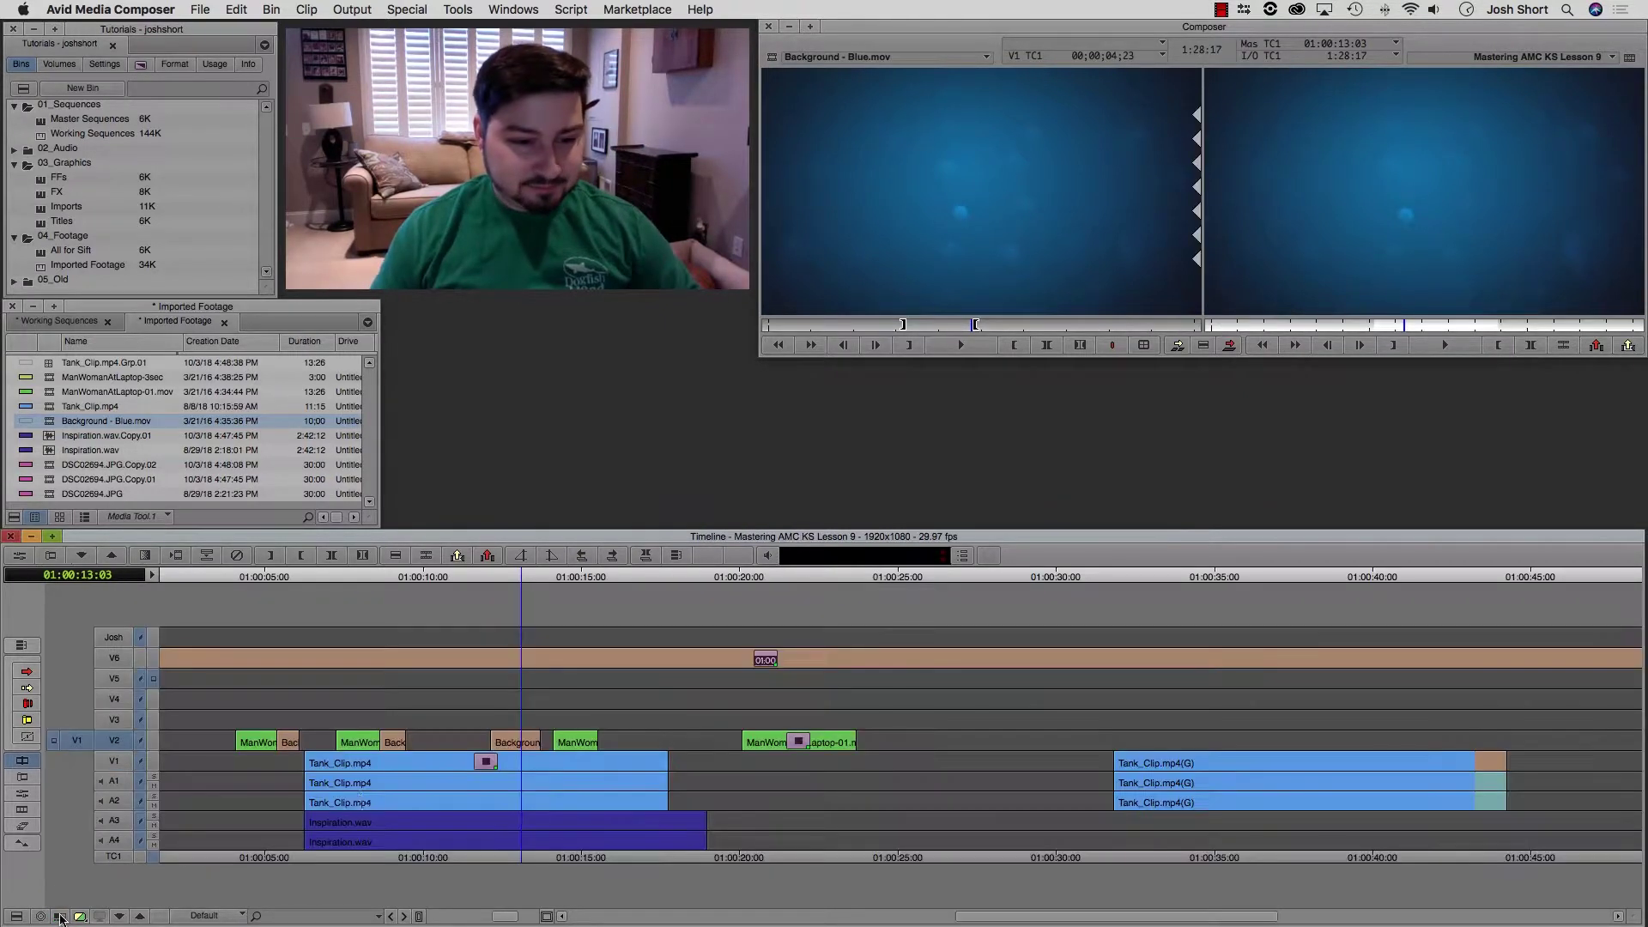
drag(468, 773, 455, 774)
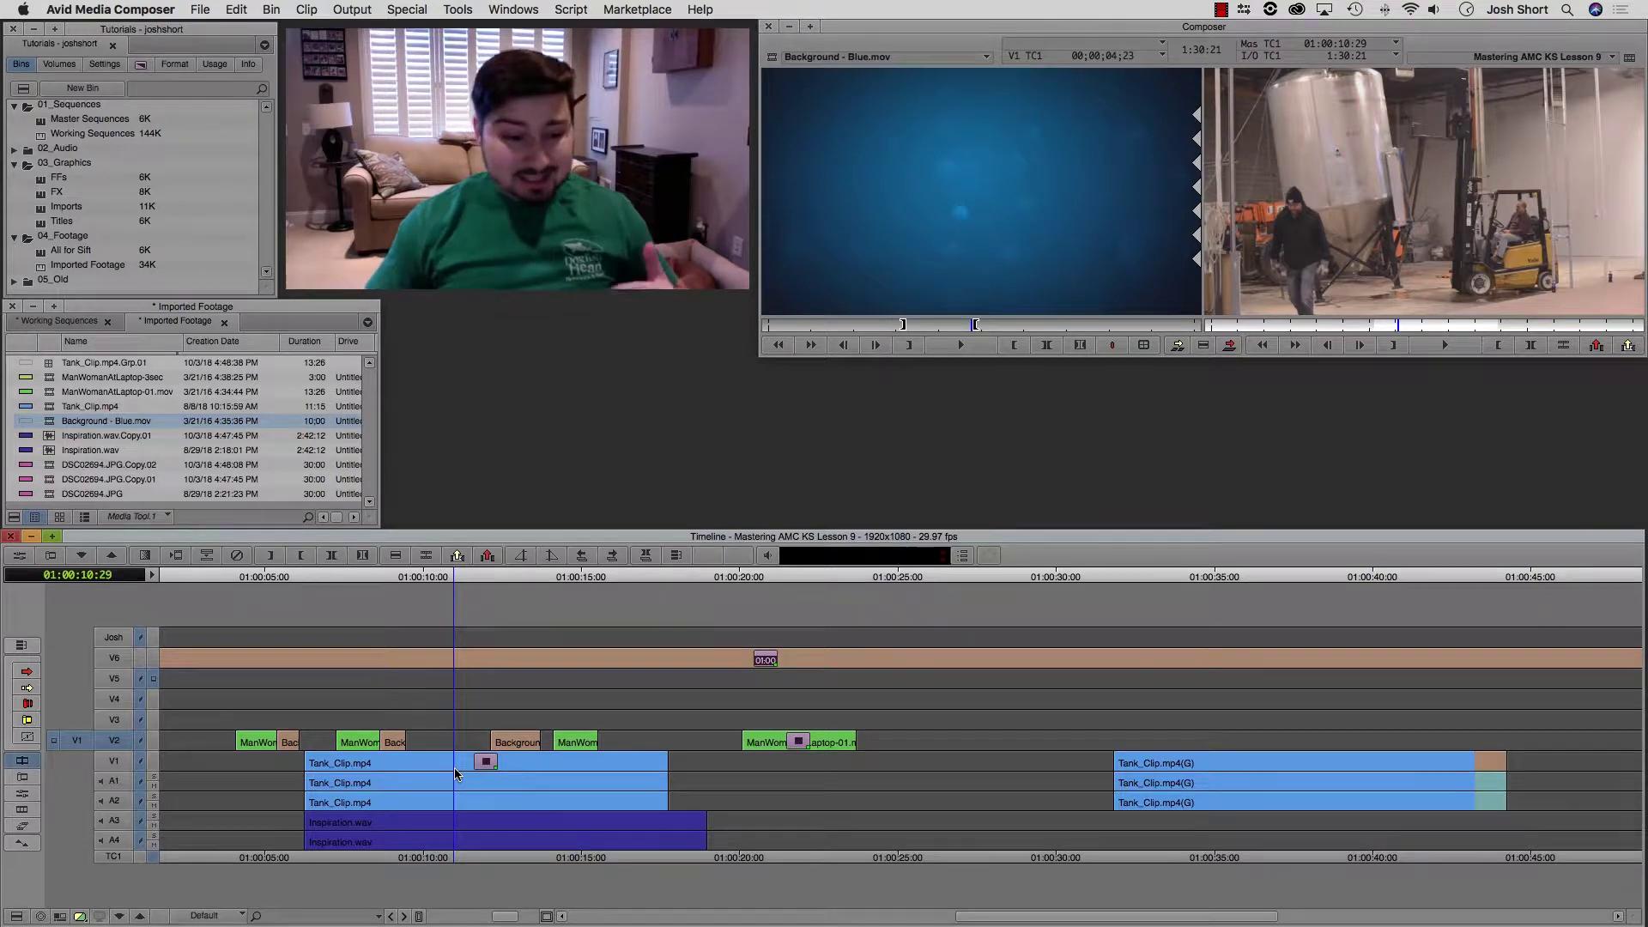
click(466, 775)
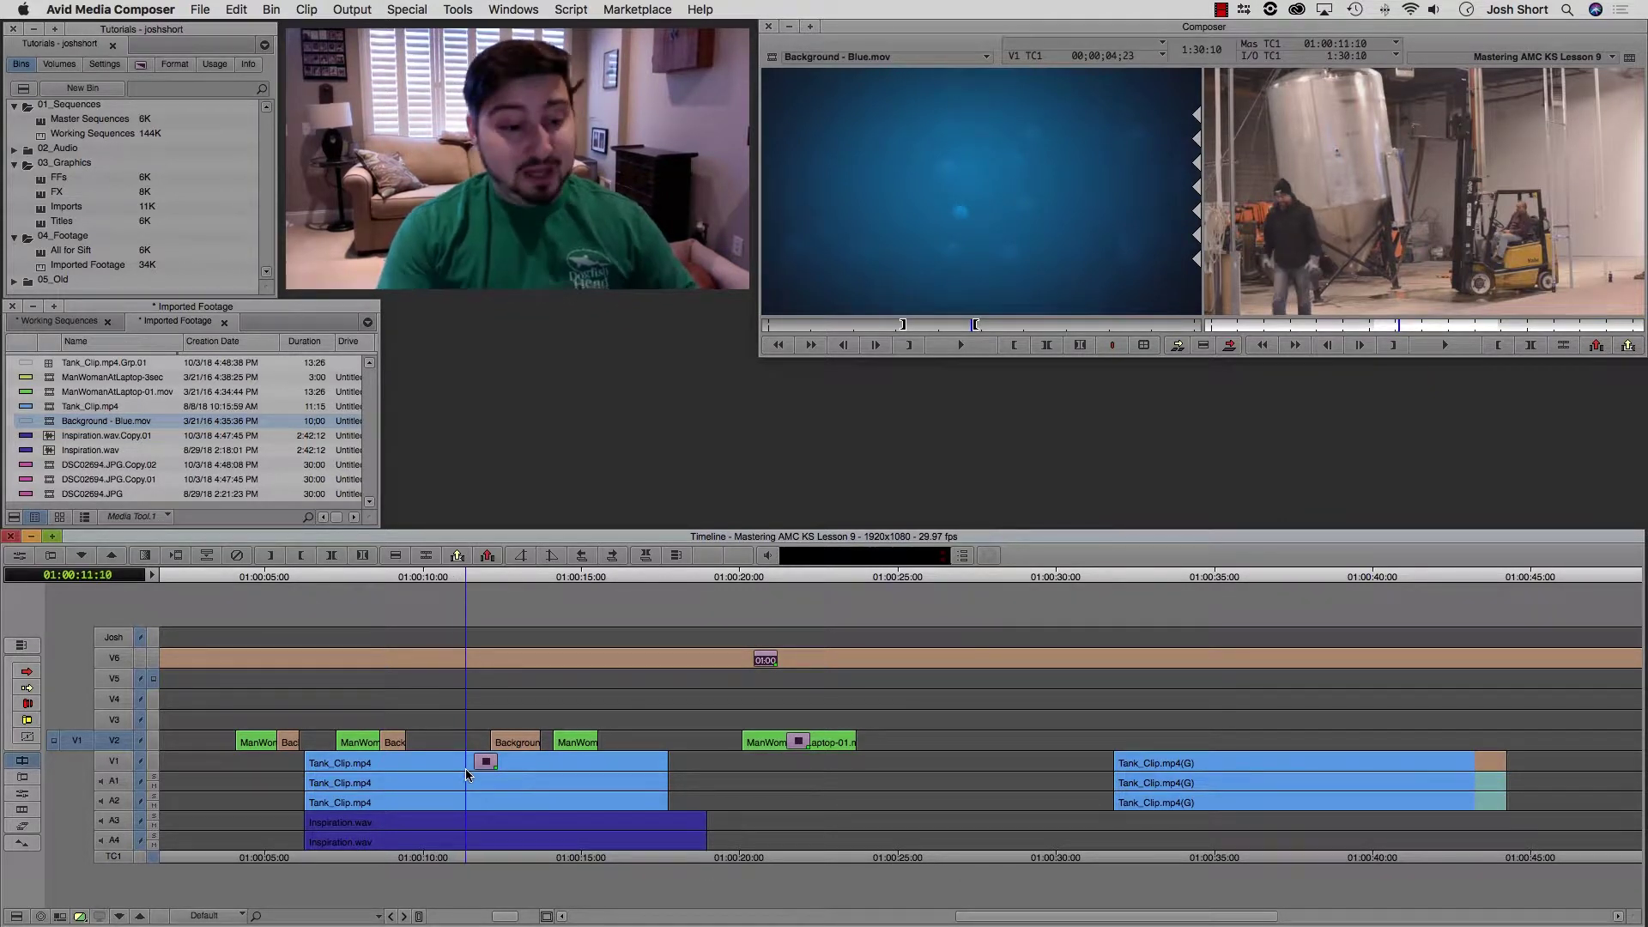
Mark an out at 01:00:11:10 and an in near 01:00:11:19, then undo those marks.
key(o)
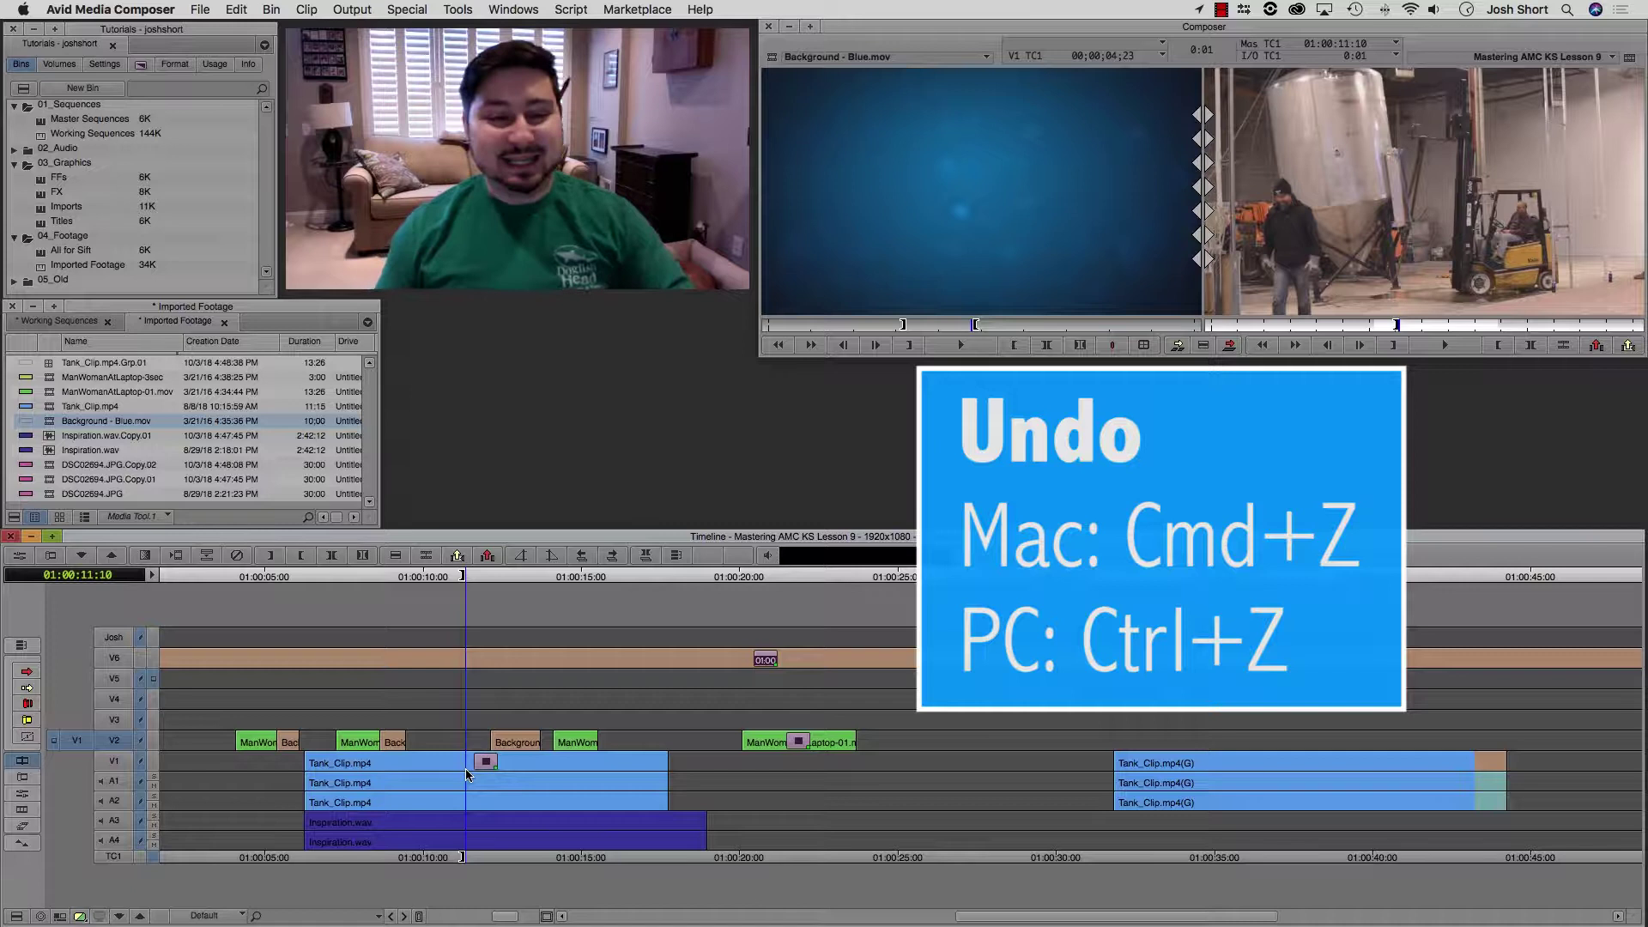
key(super+z)
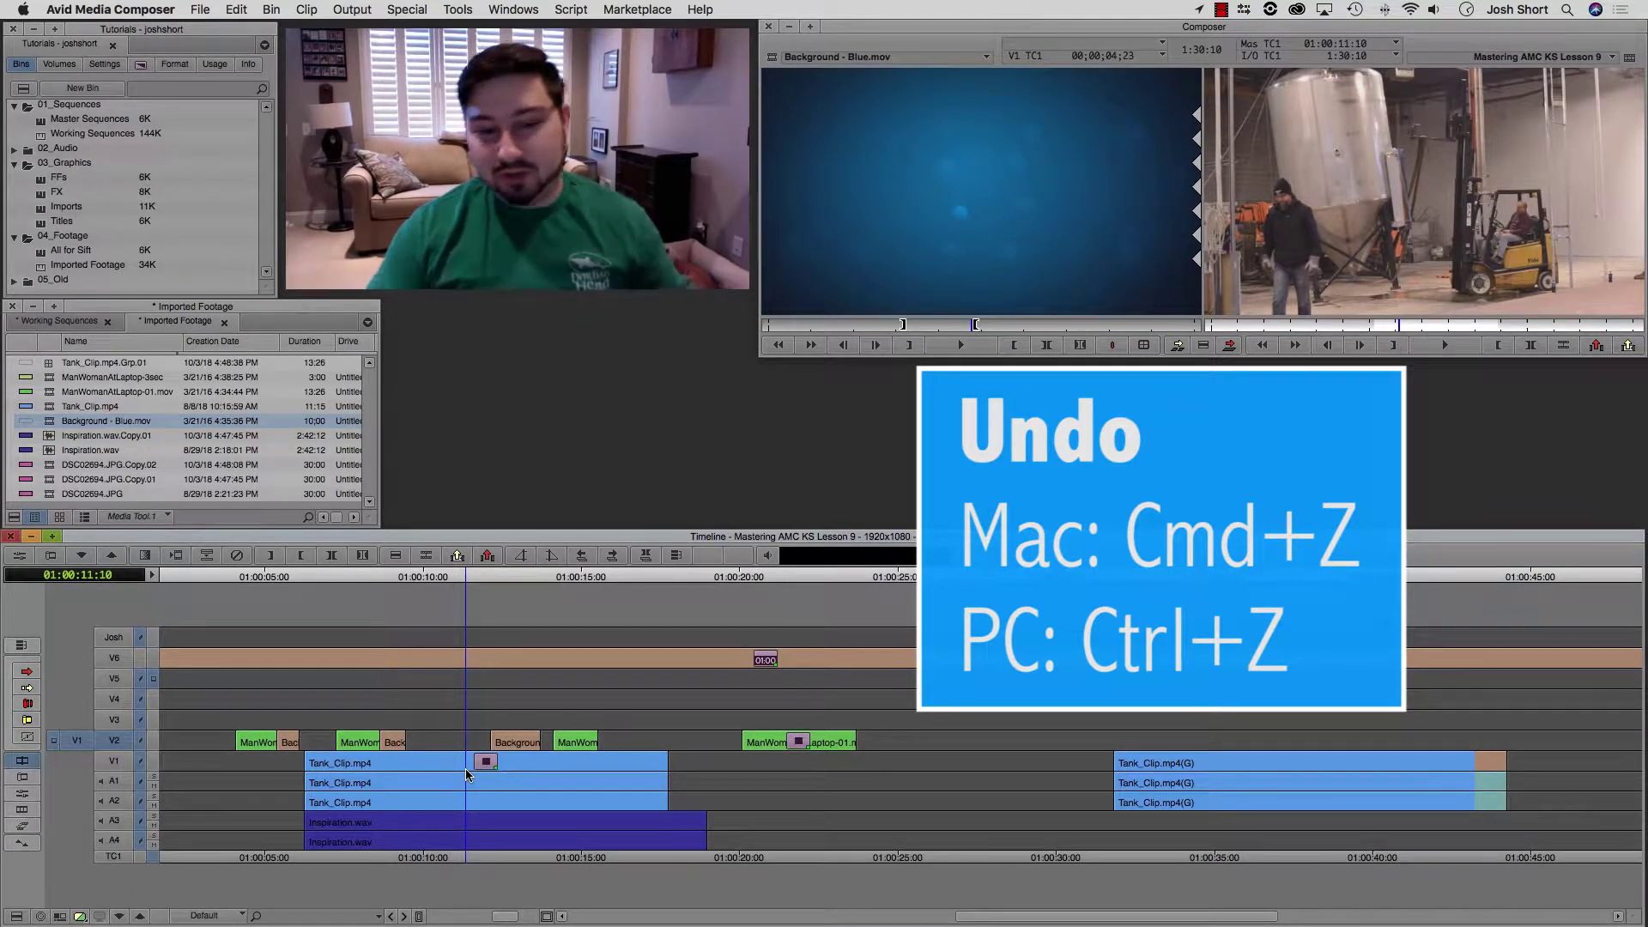
click(434, 771)
key(i)
click(477, 768)
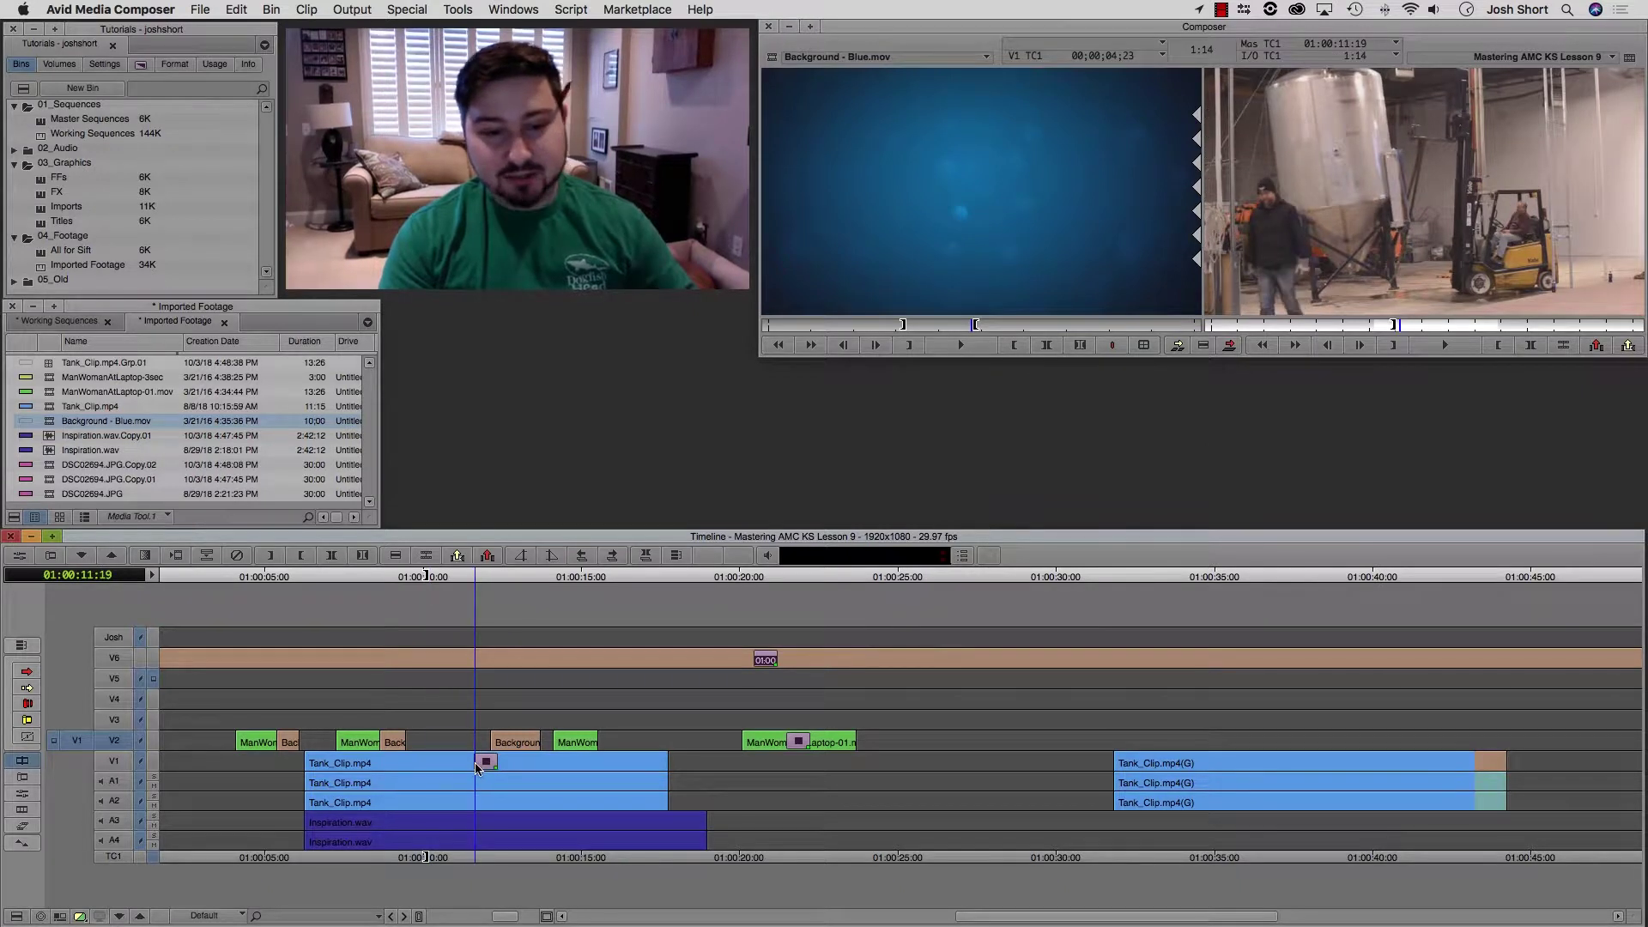
key(super+z)
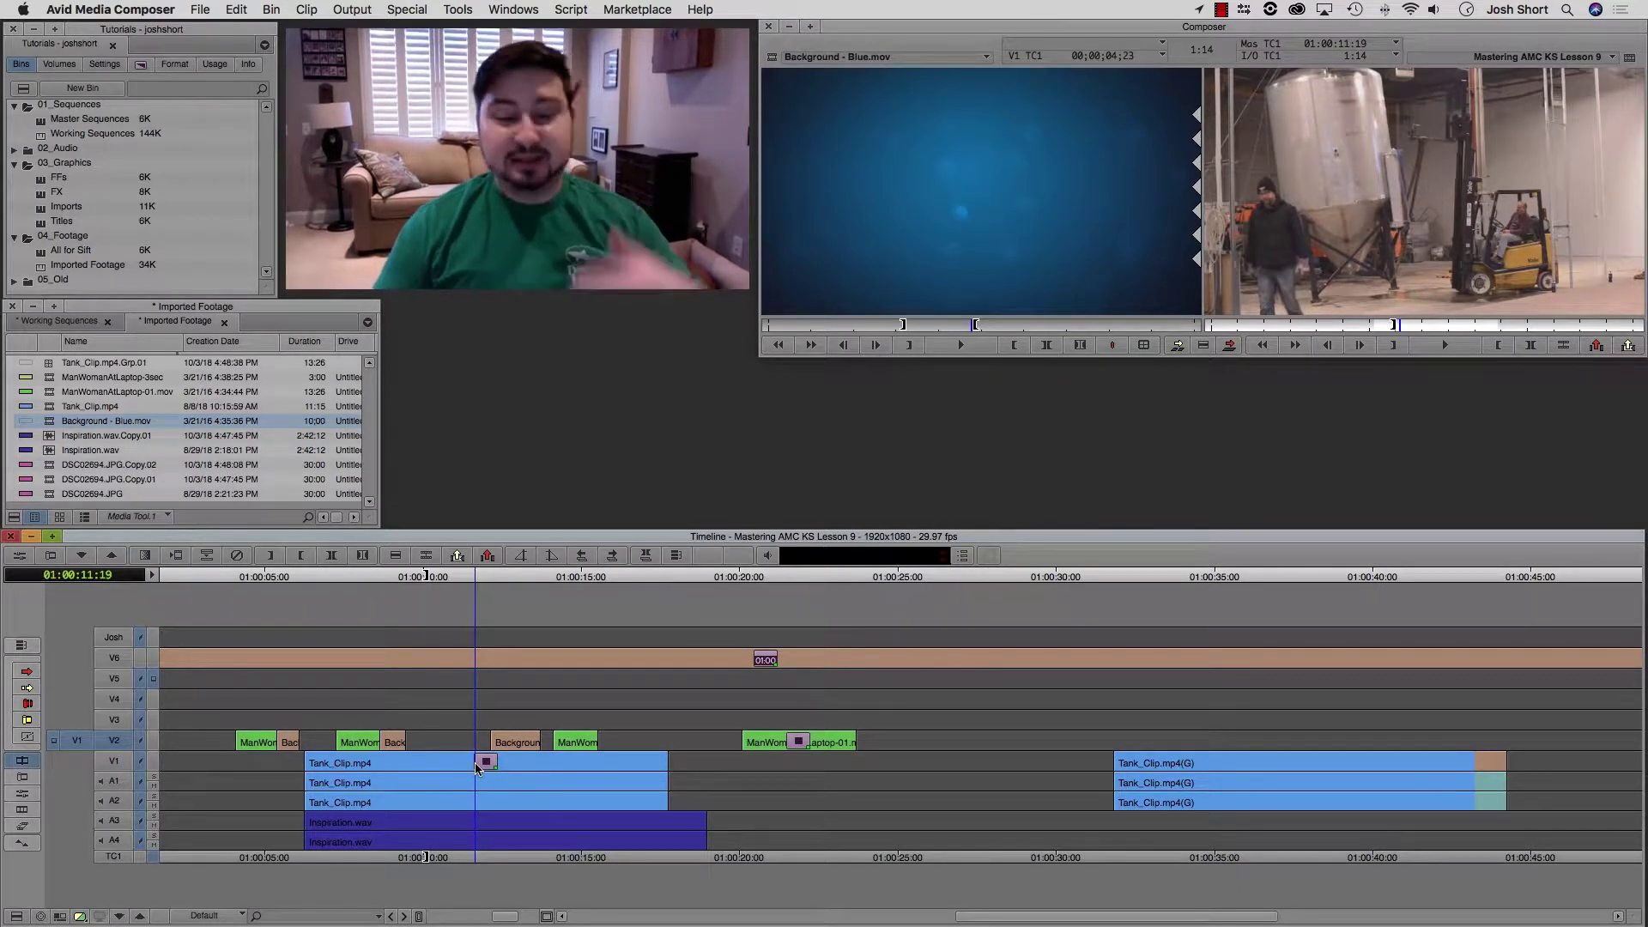
key(super+z)
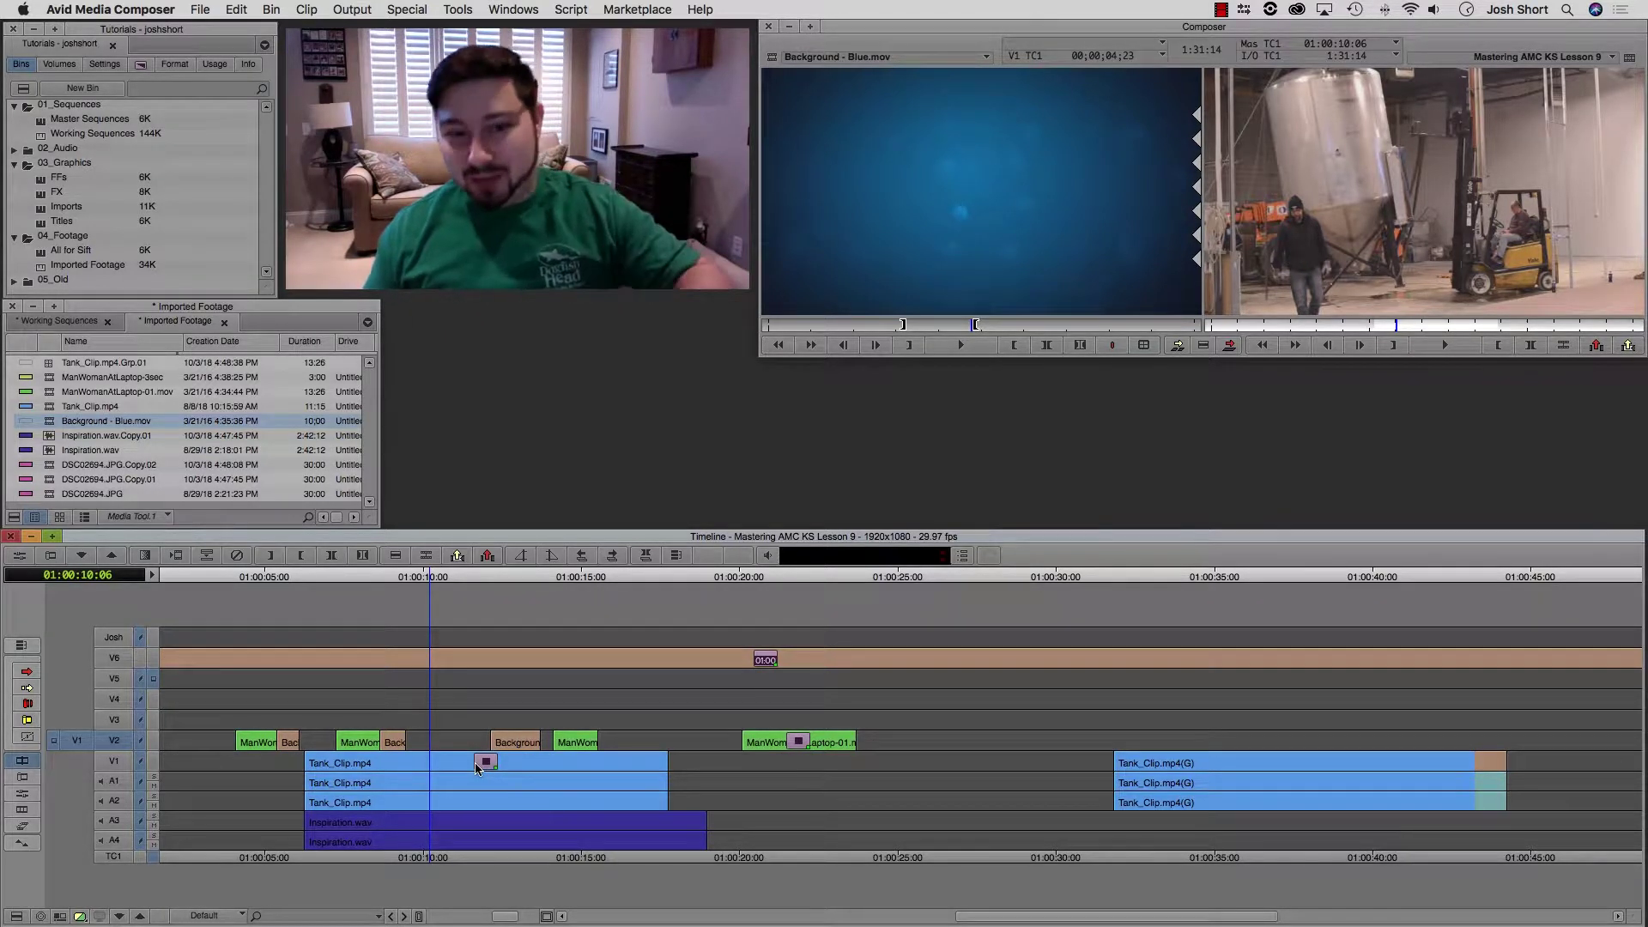
Mark in and out at 01:00:11:11, then redo to restore the V2 mark.
key(i)
drag(439, 766, 469, 766)
key(o)
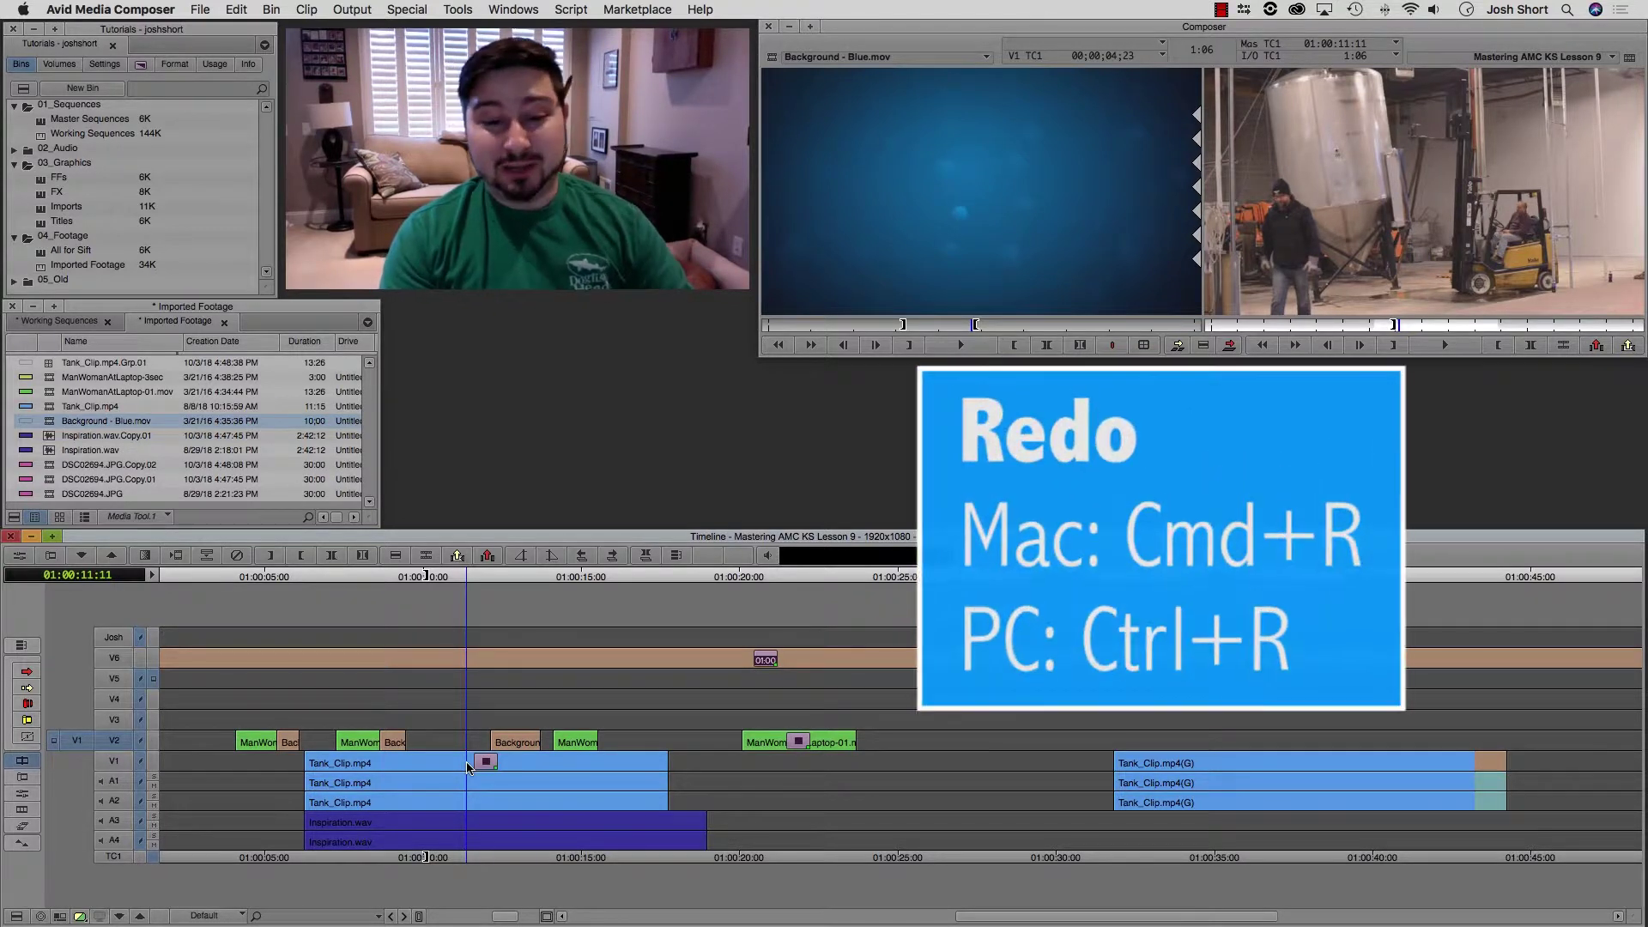
key(super+r)
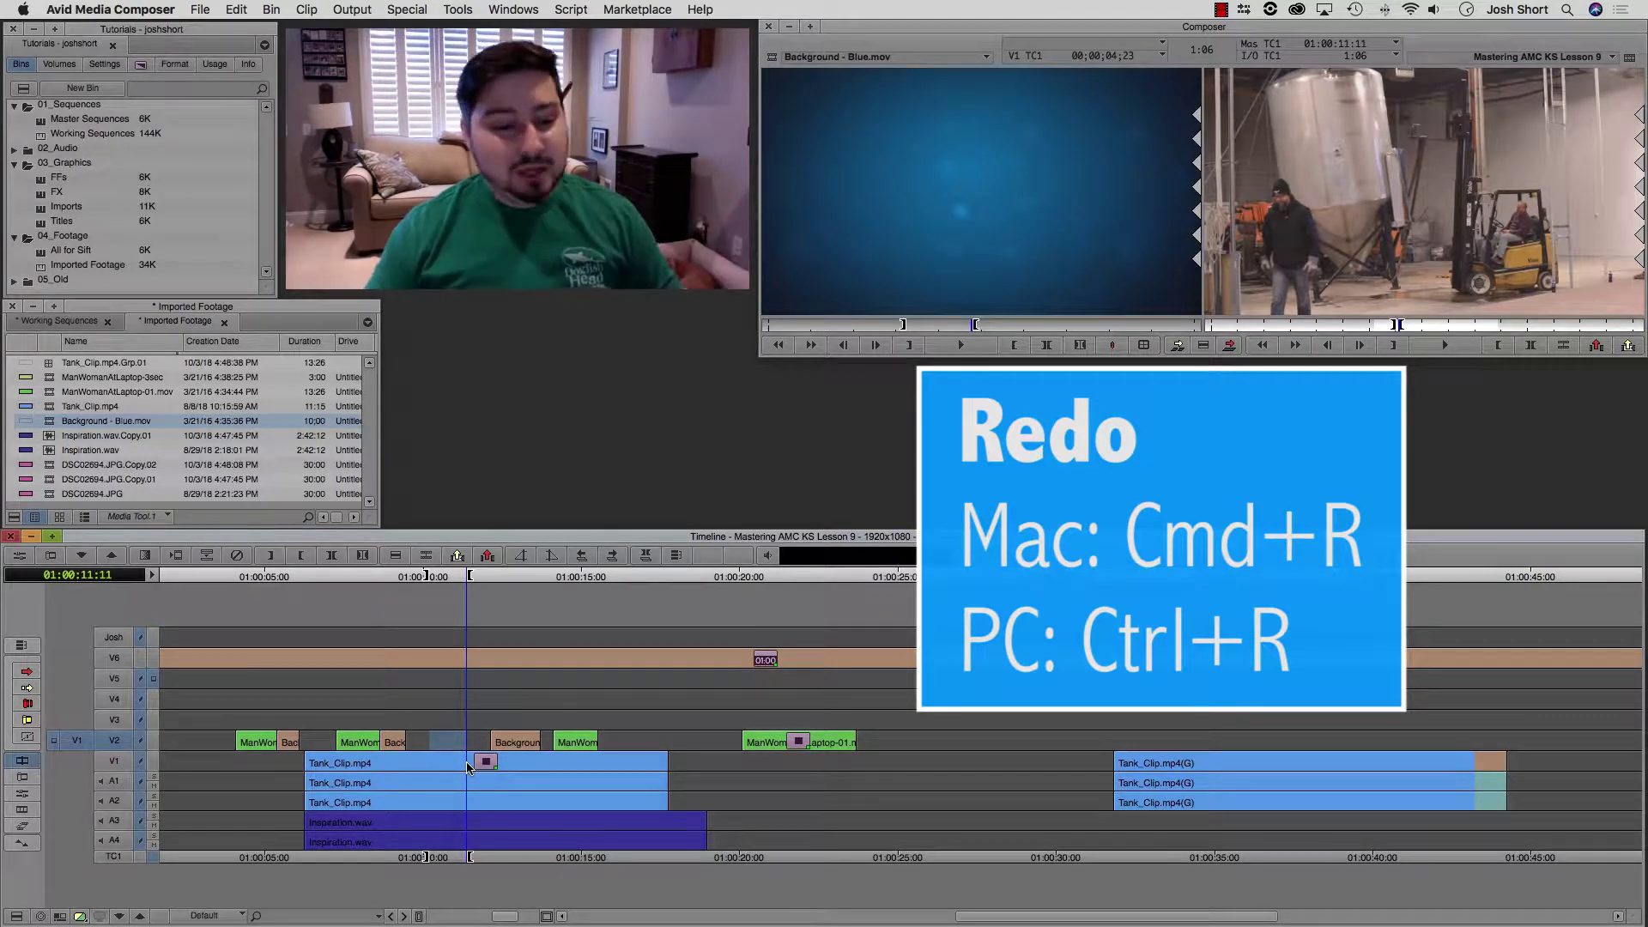
key(super+z)
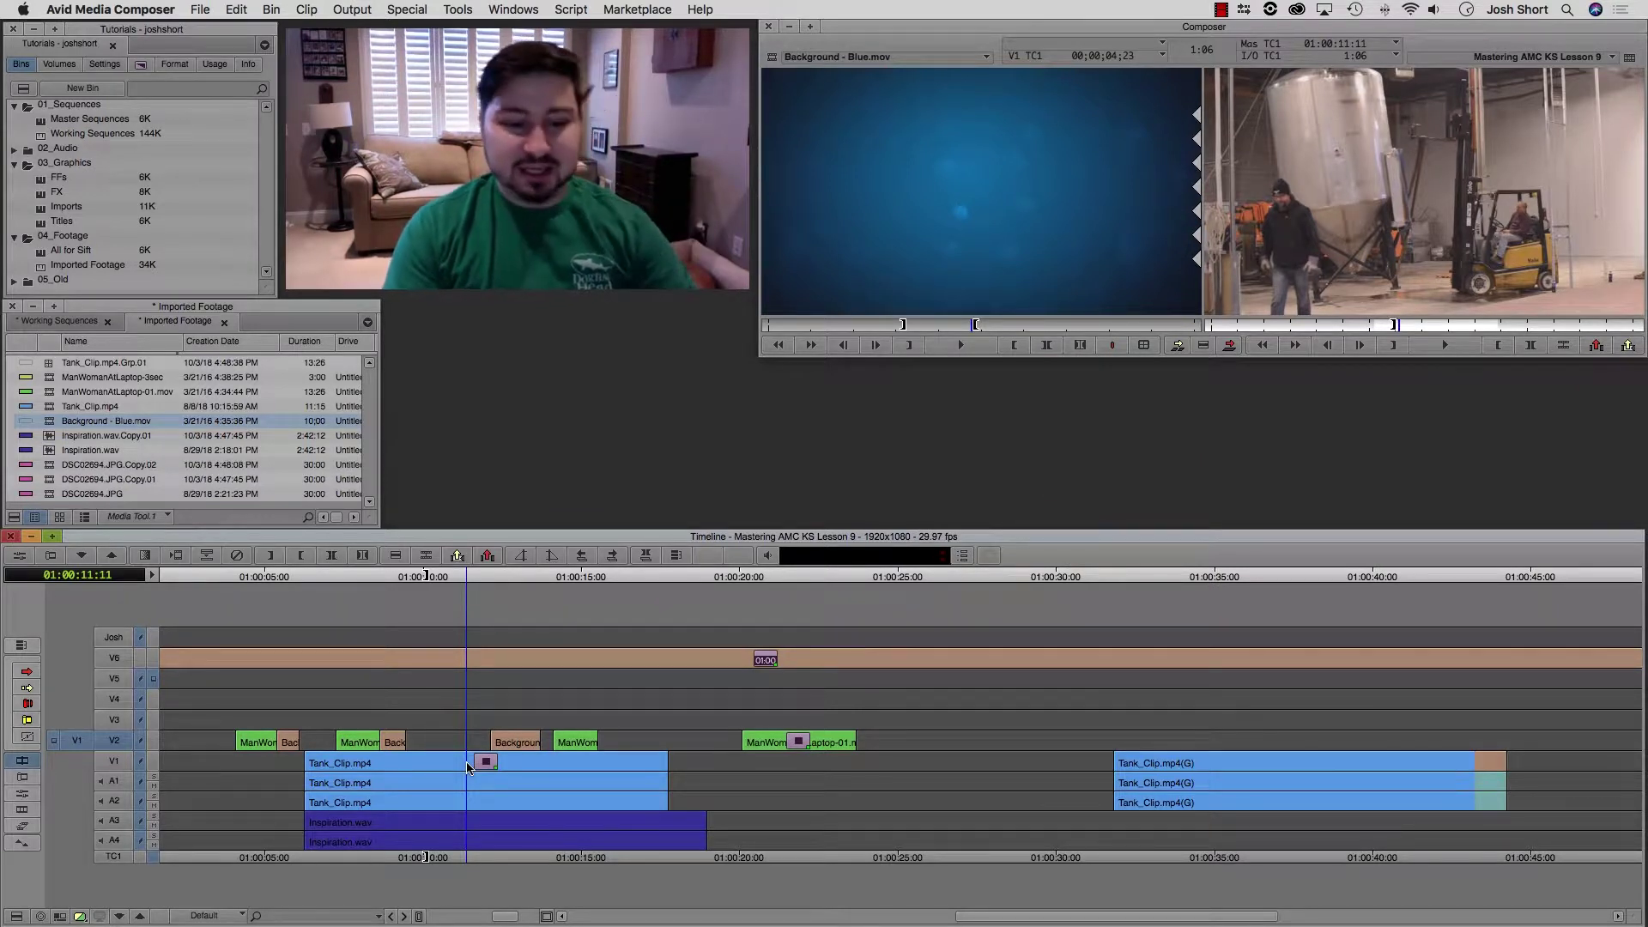
key(super+shift+z)
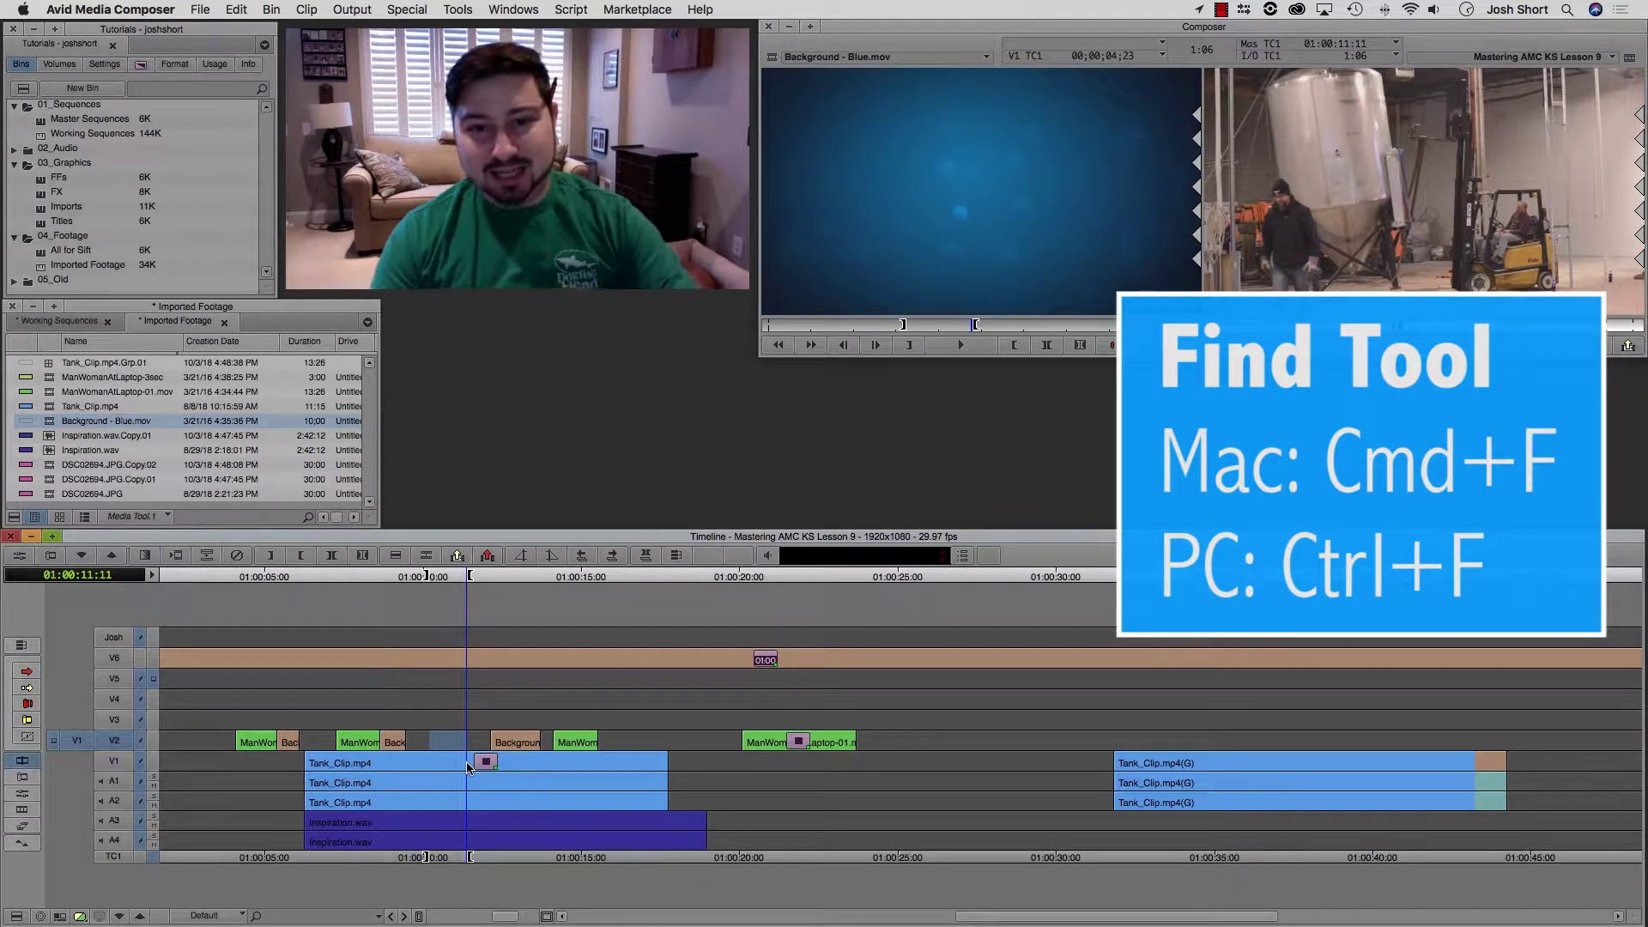
key(super+f)
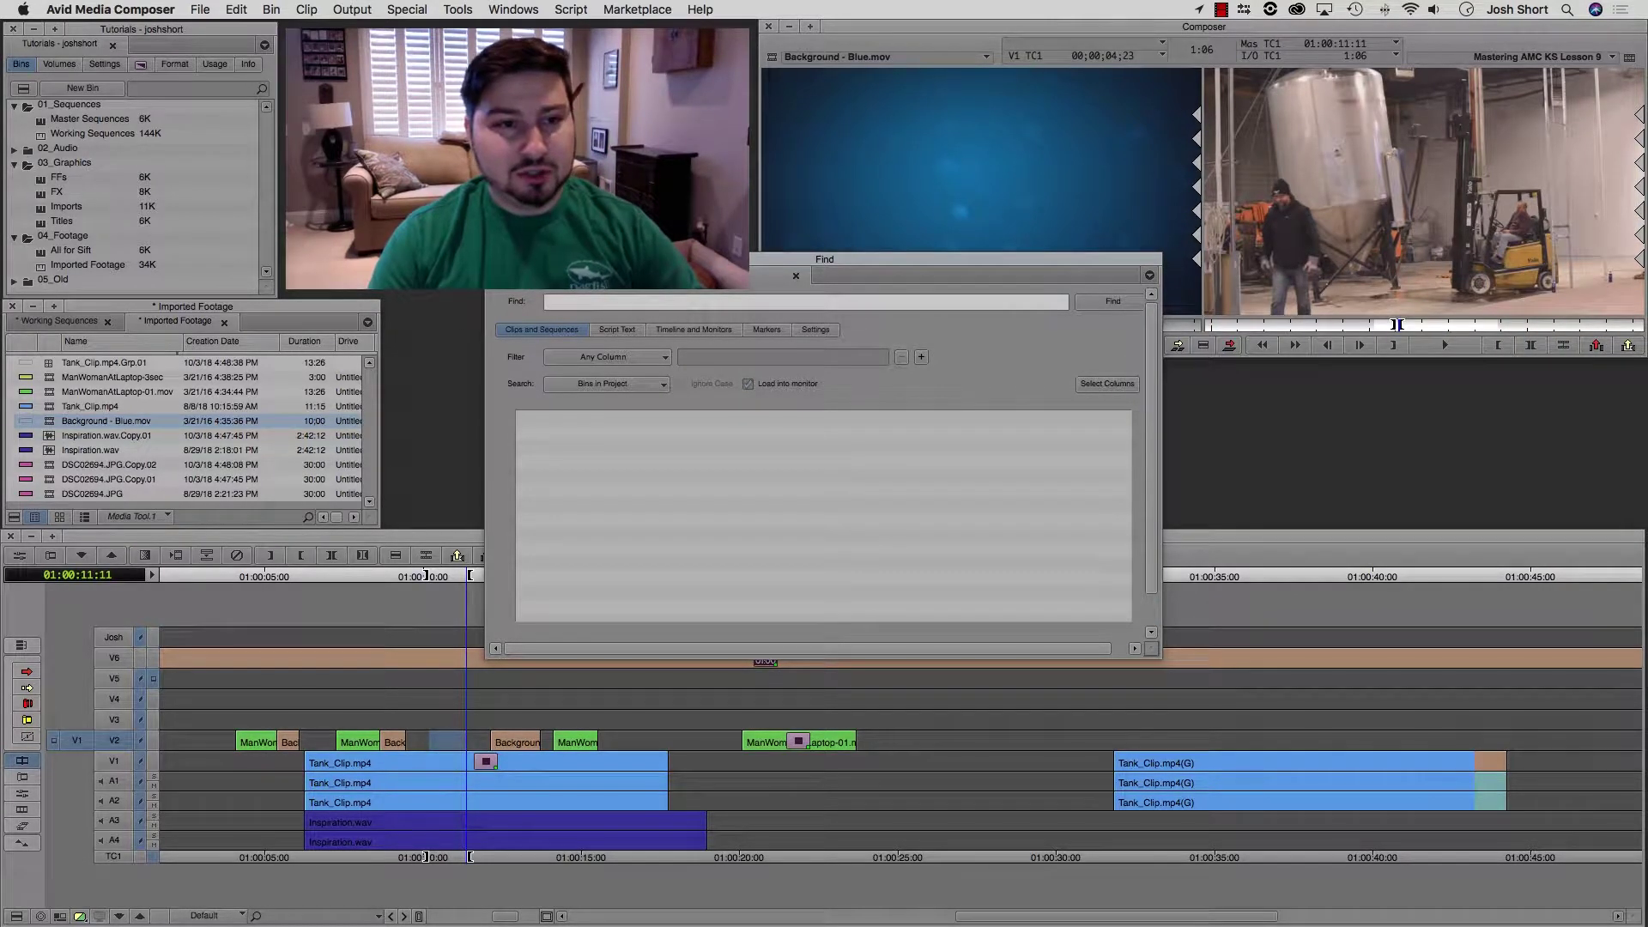
key(cmd+w)
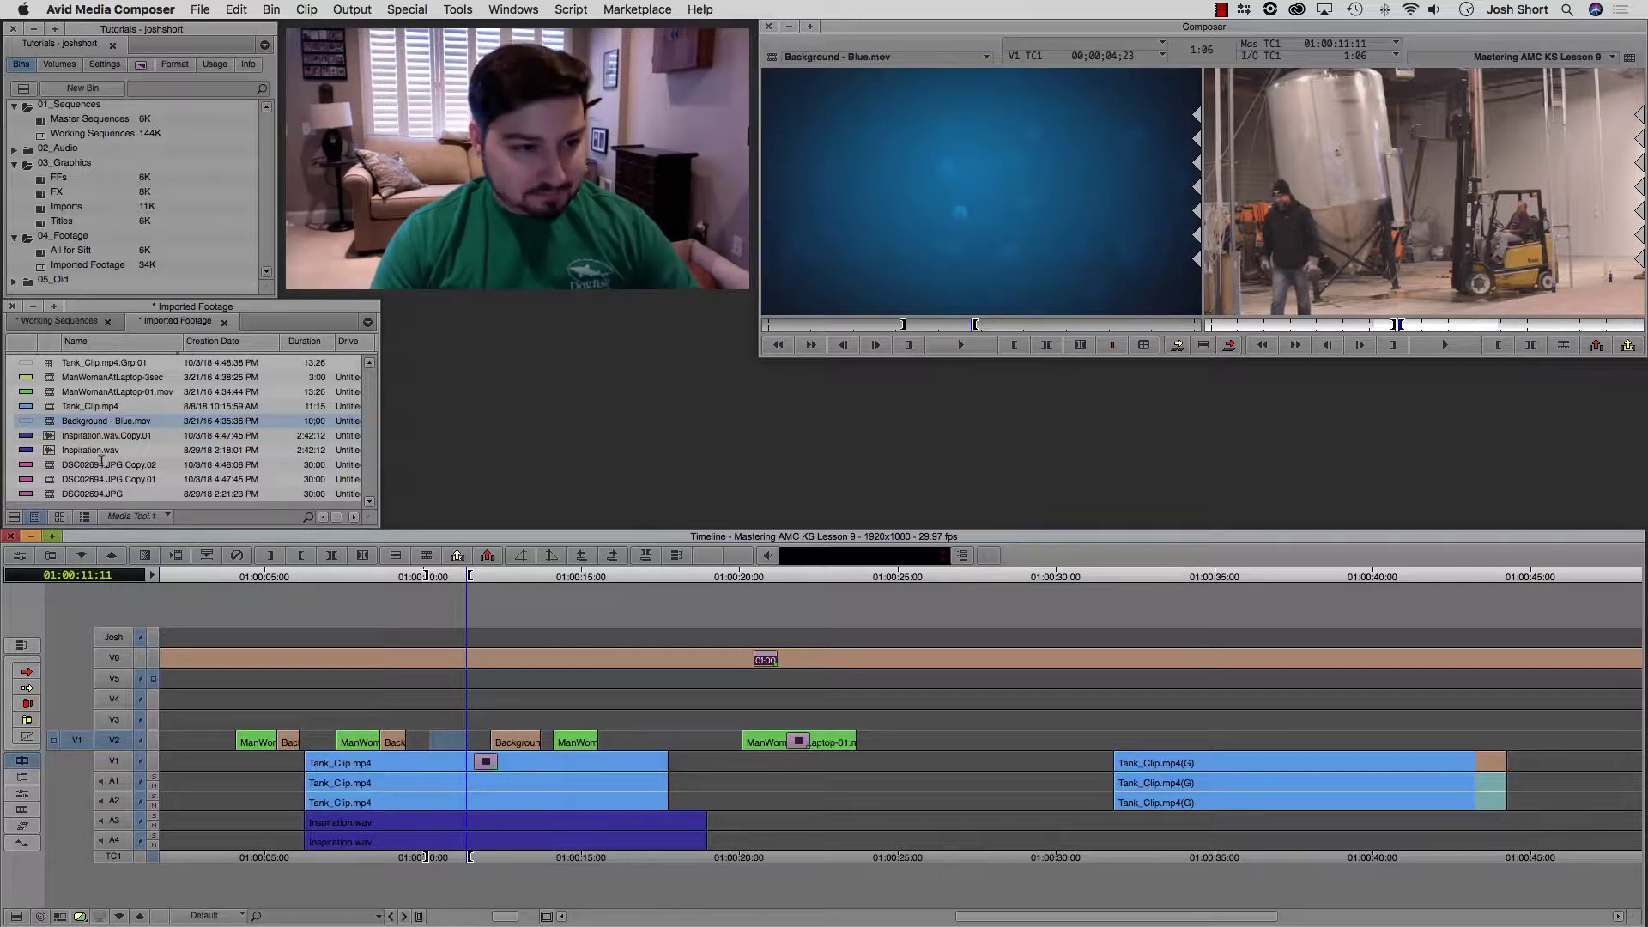
click(14, 517)
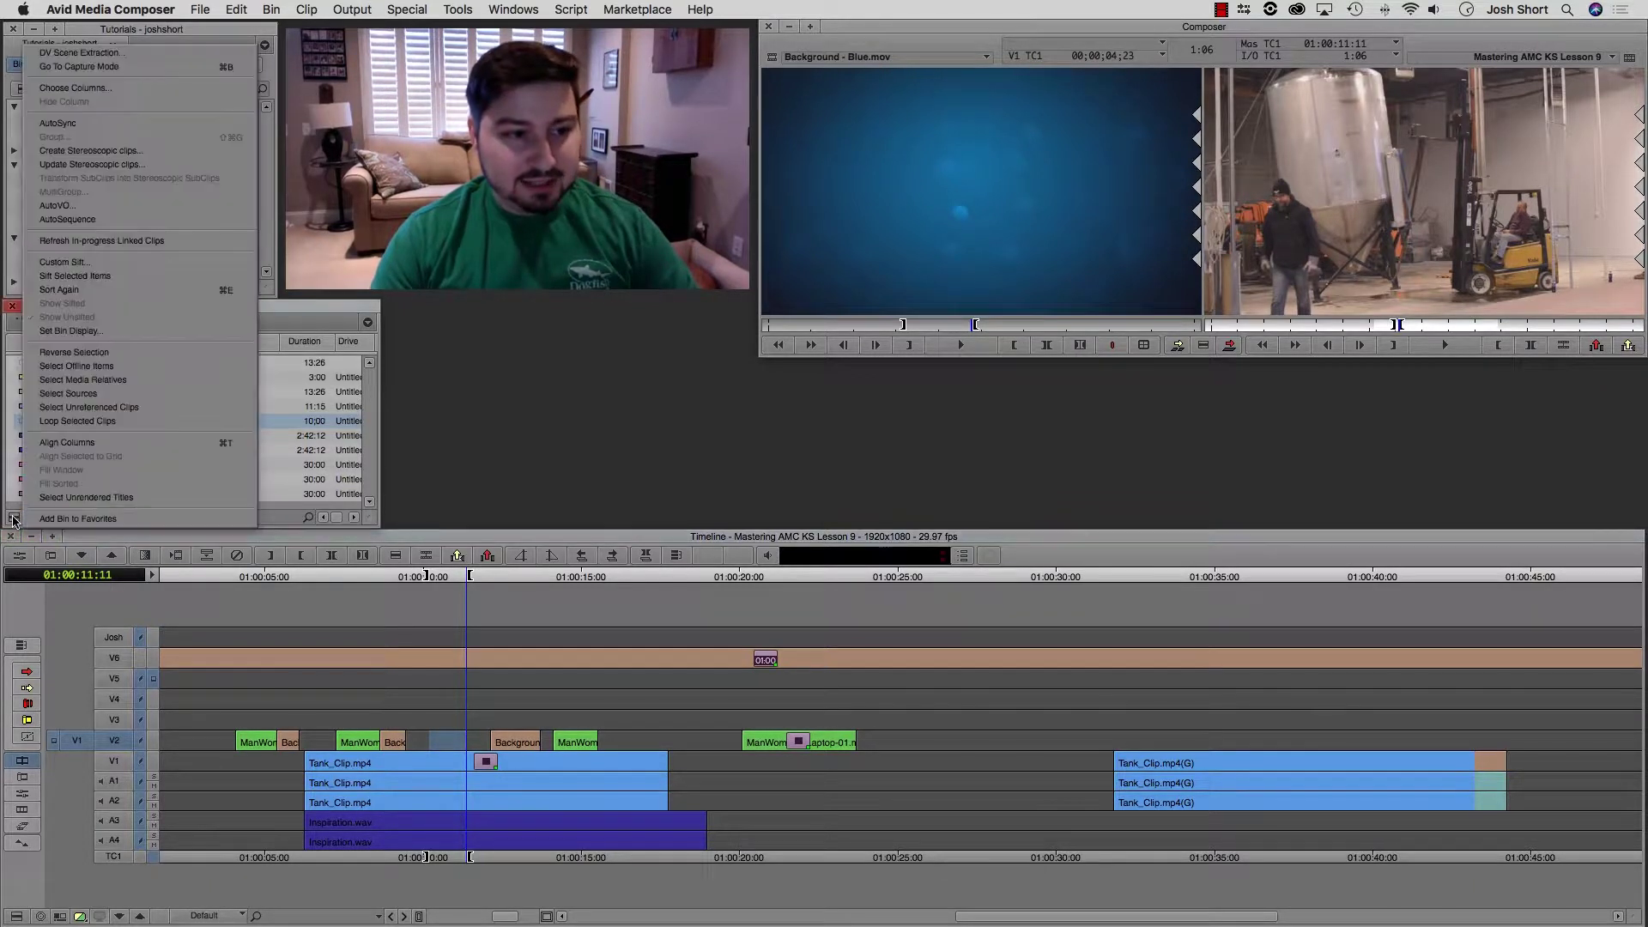
click(133, 263)
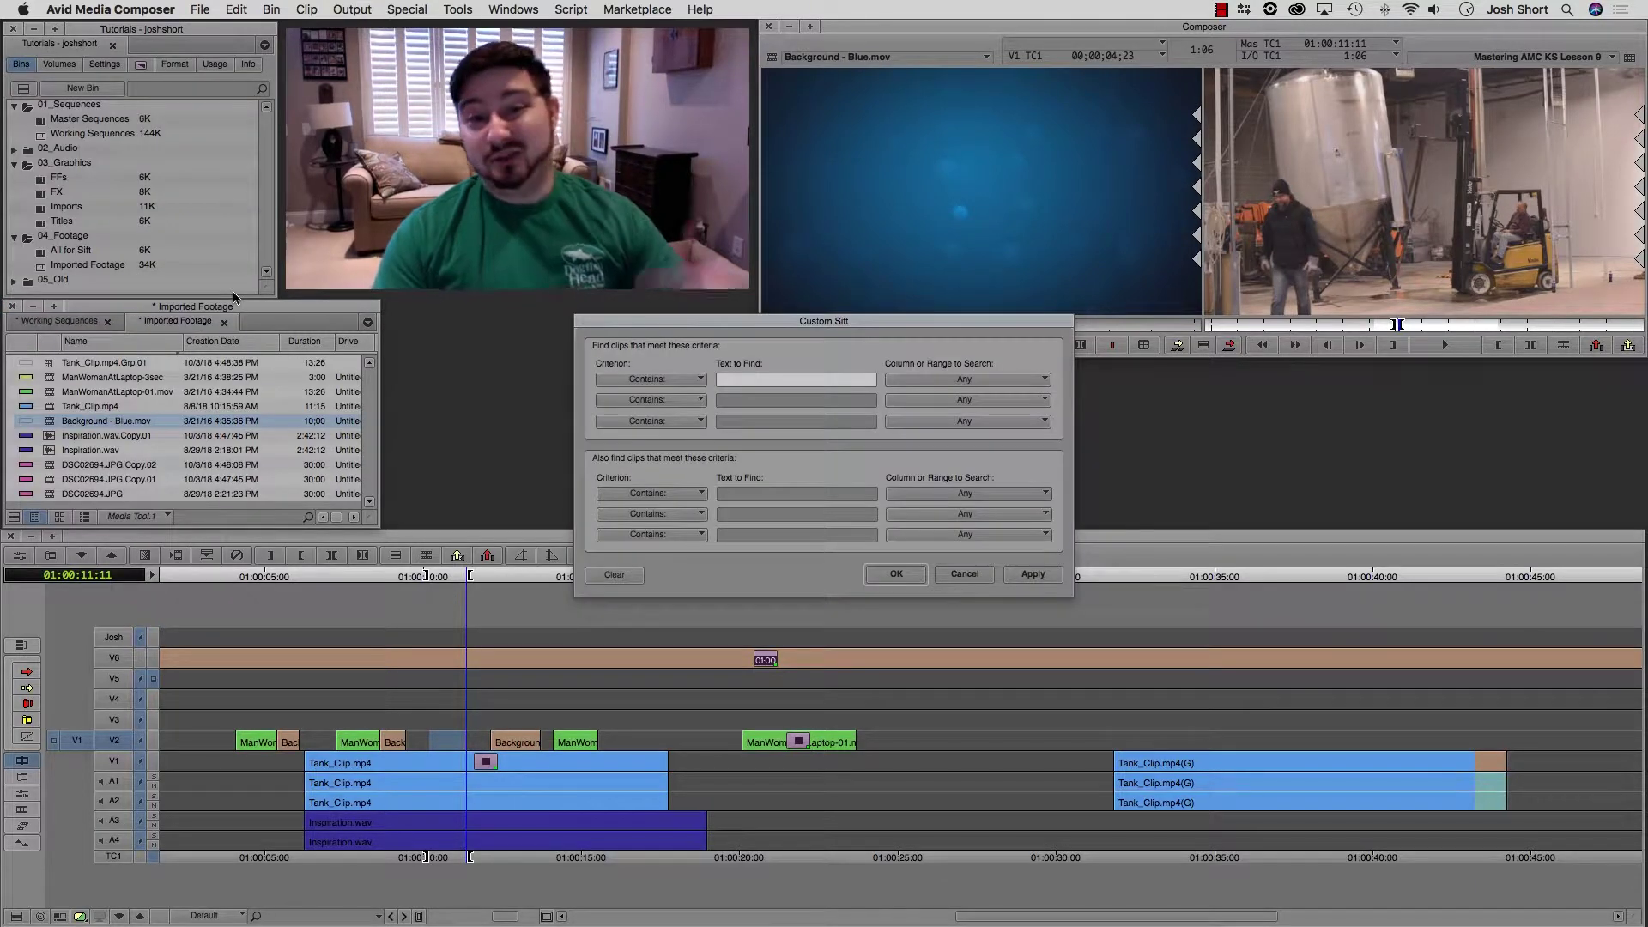
click(964, 573)
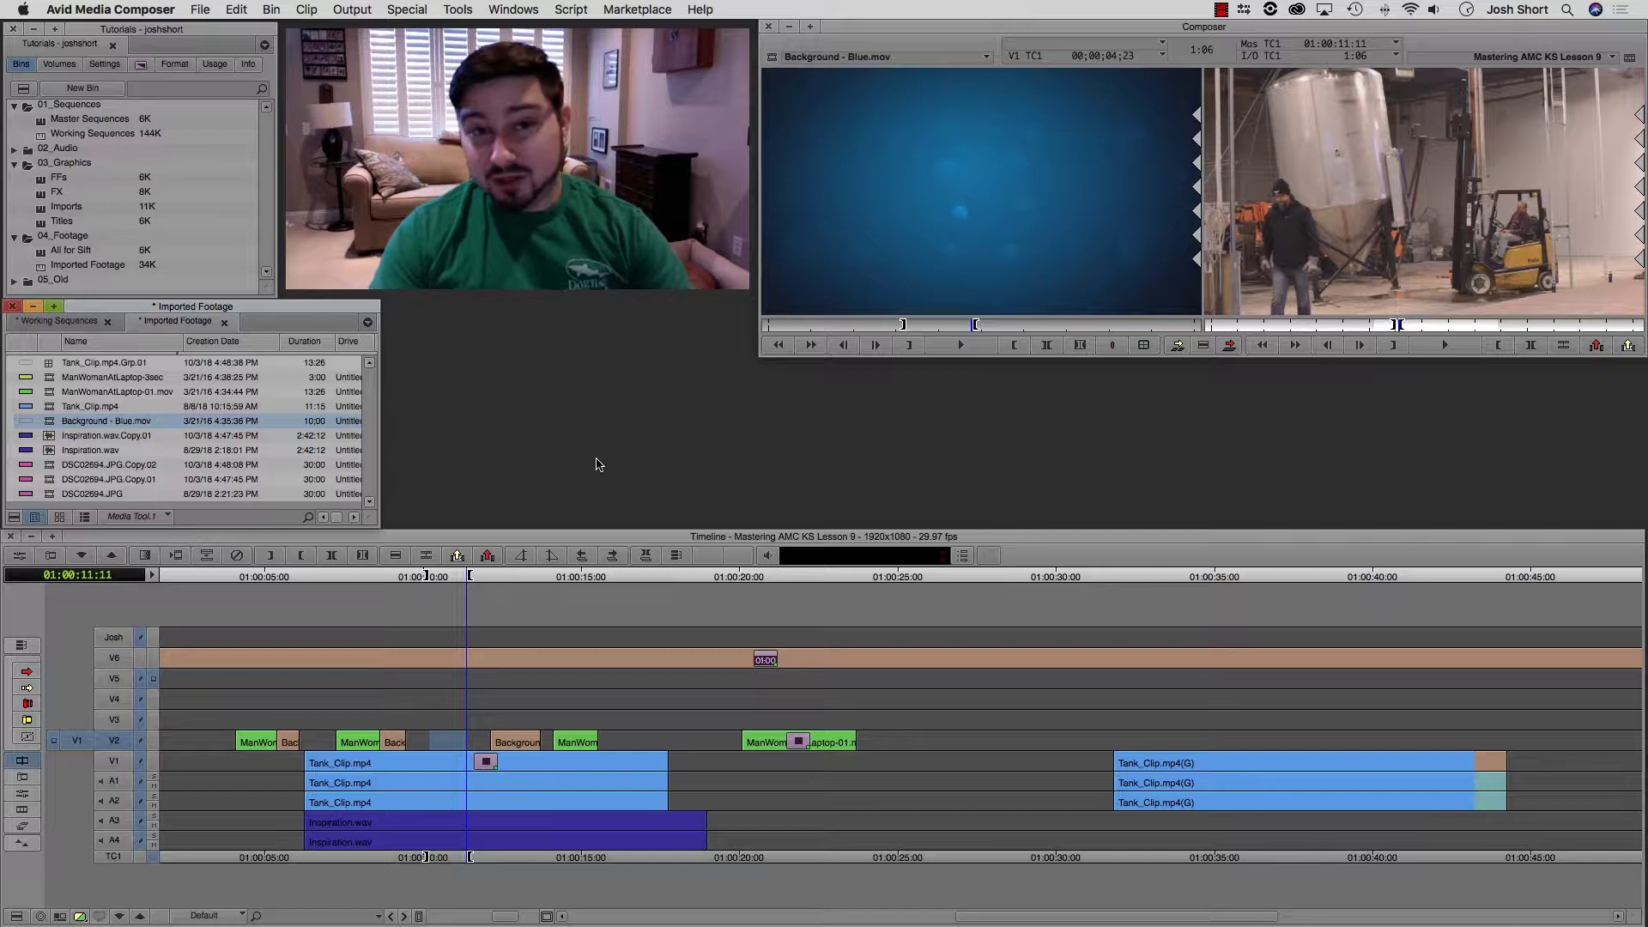
key(super+f)
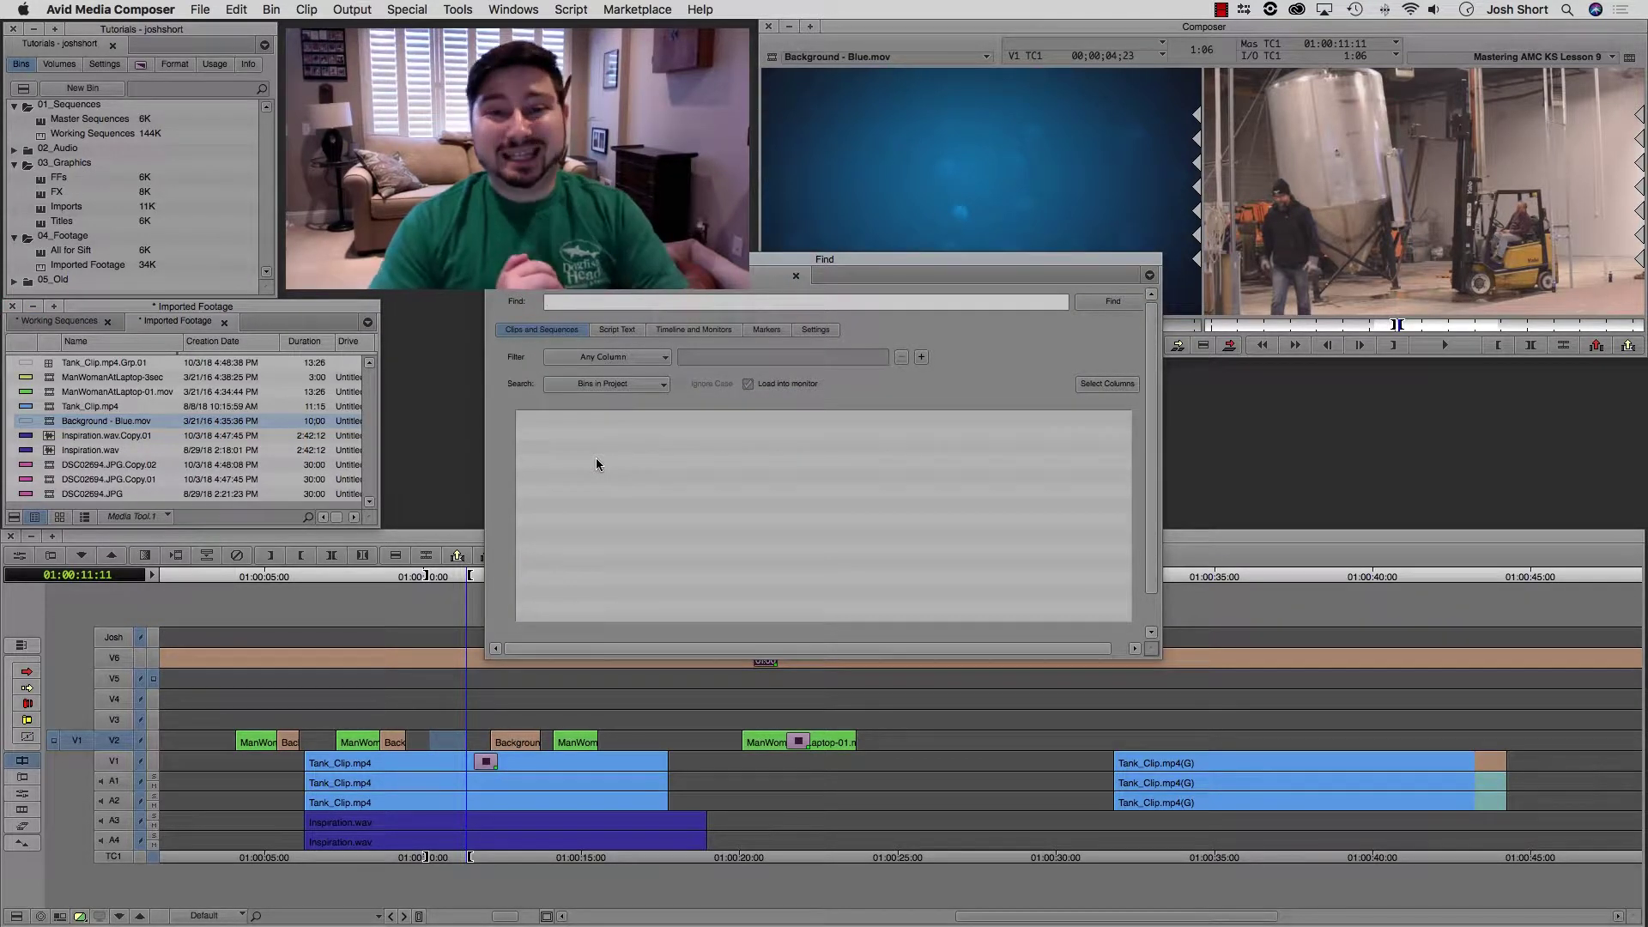
Close Find, park the sequence at 01:00:10:17 and play Tank_Clip back full screen.
click(795, 278)
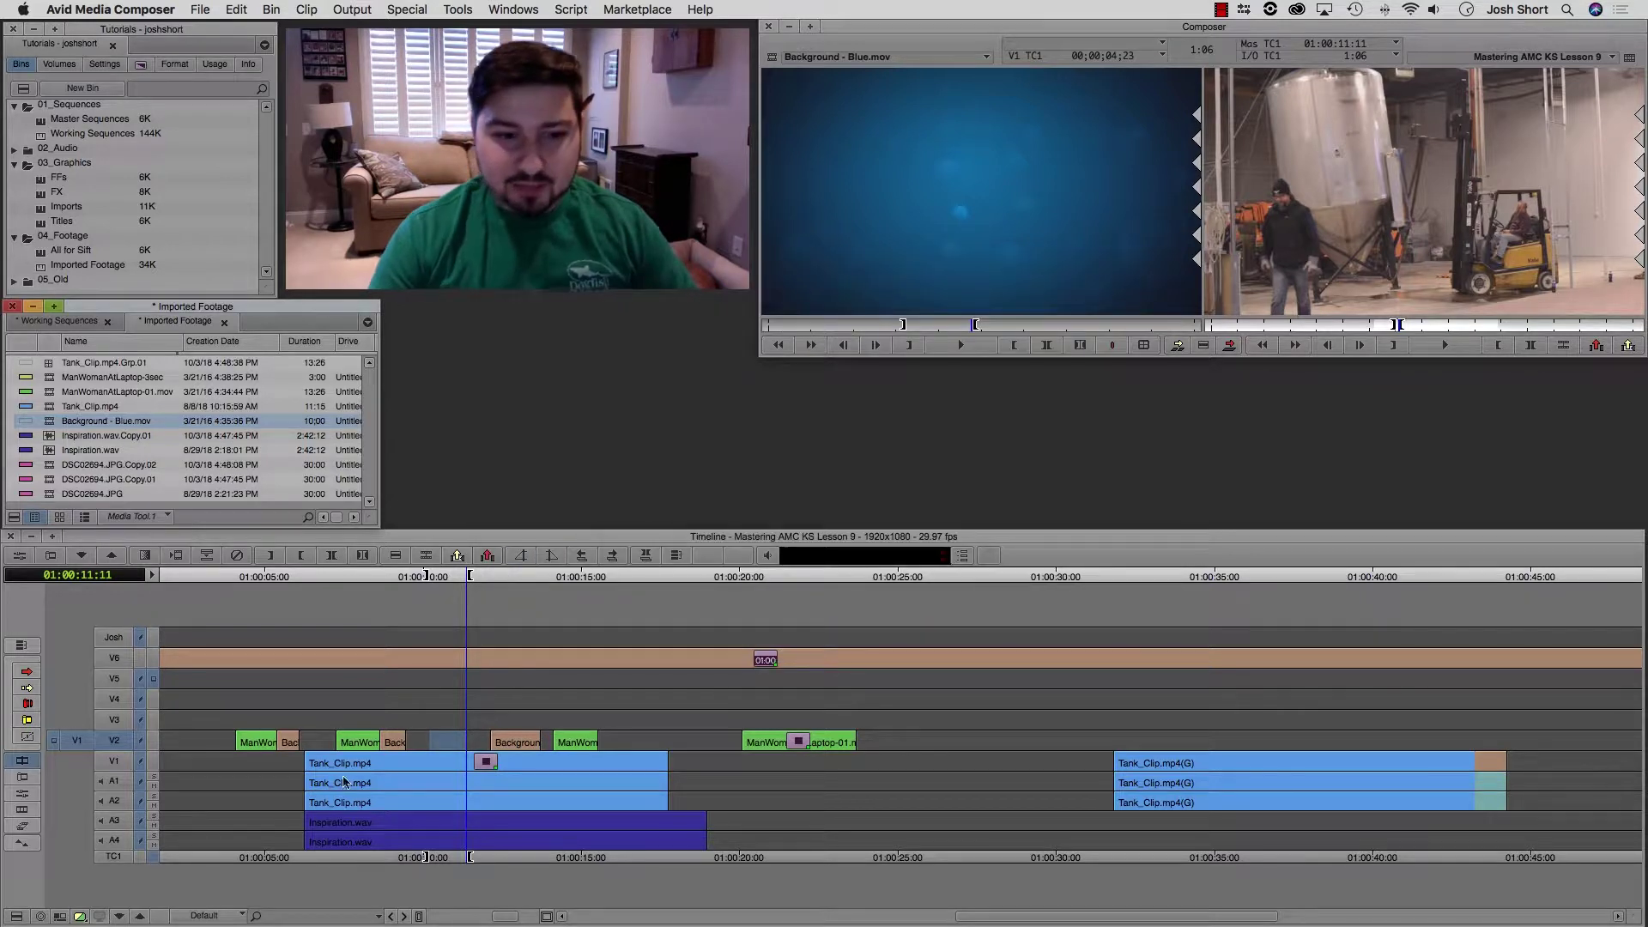
click(434, 788)
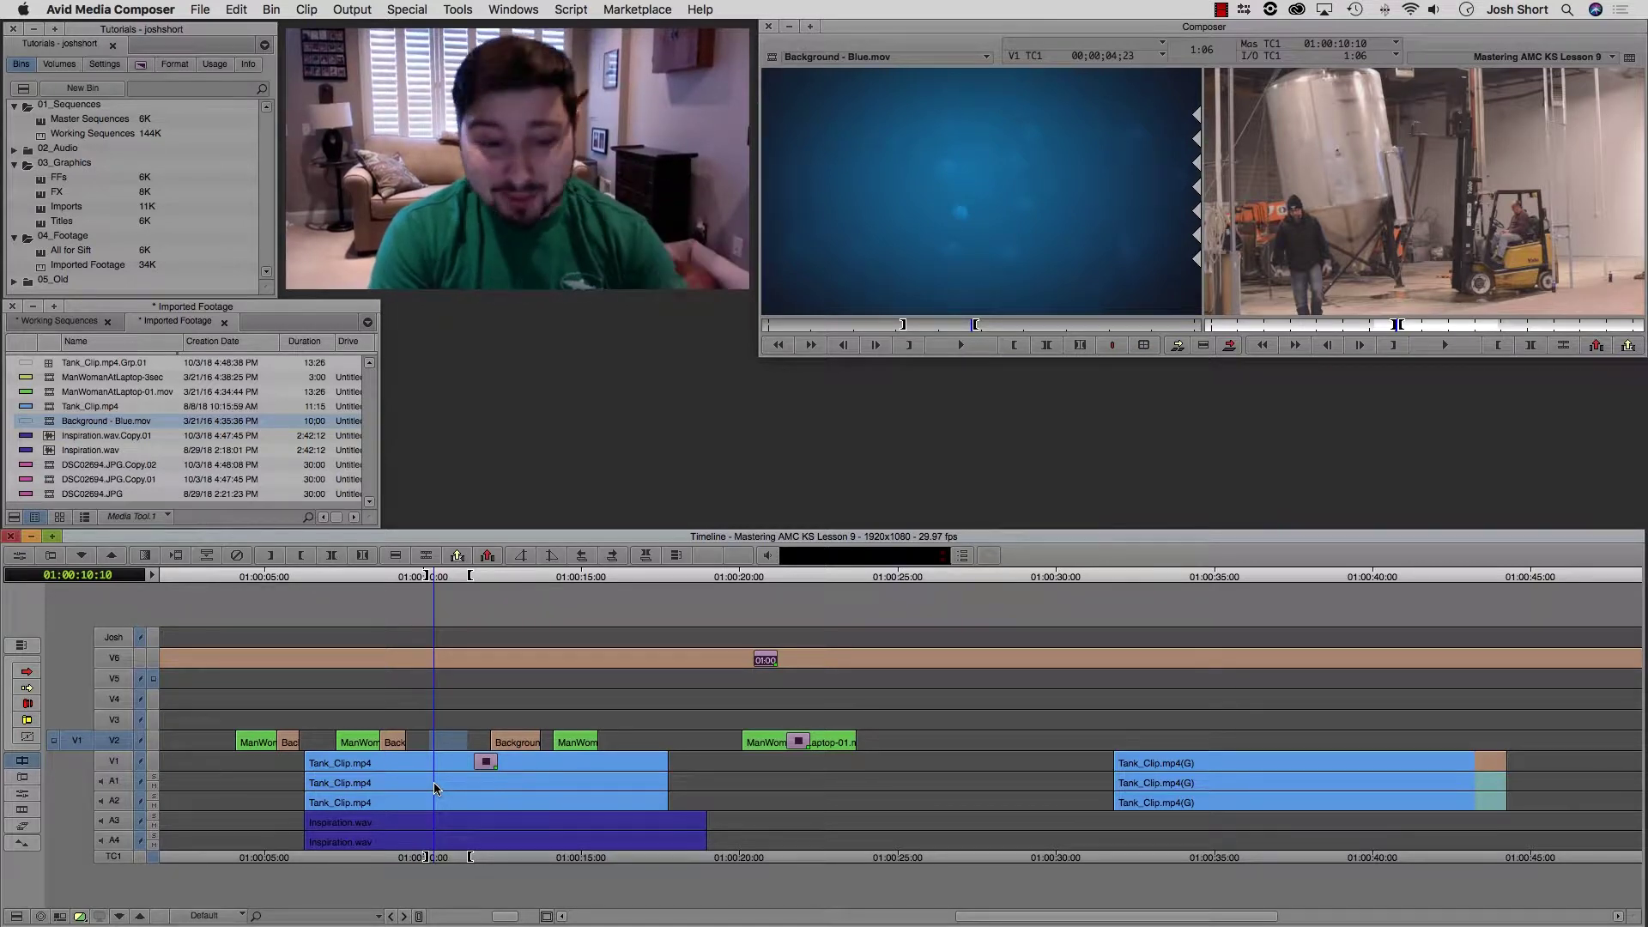
drag(434, 788, 443, 788)
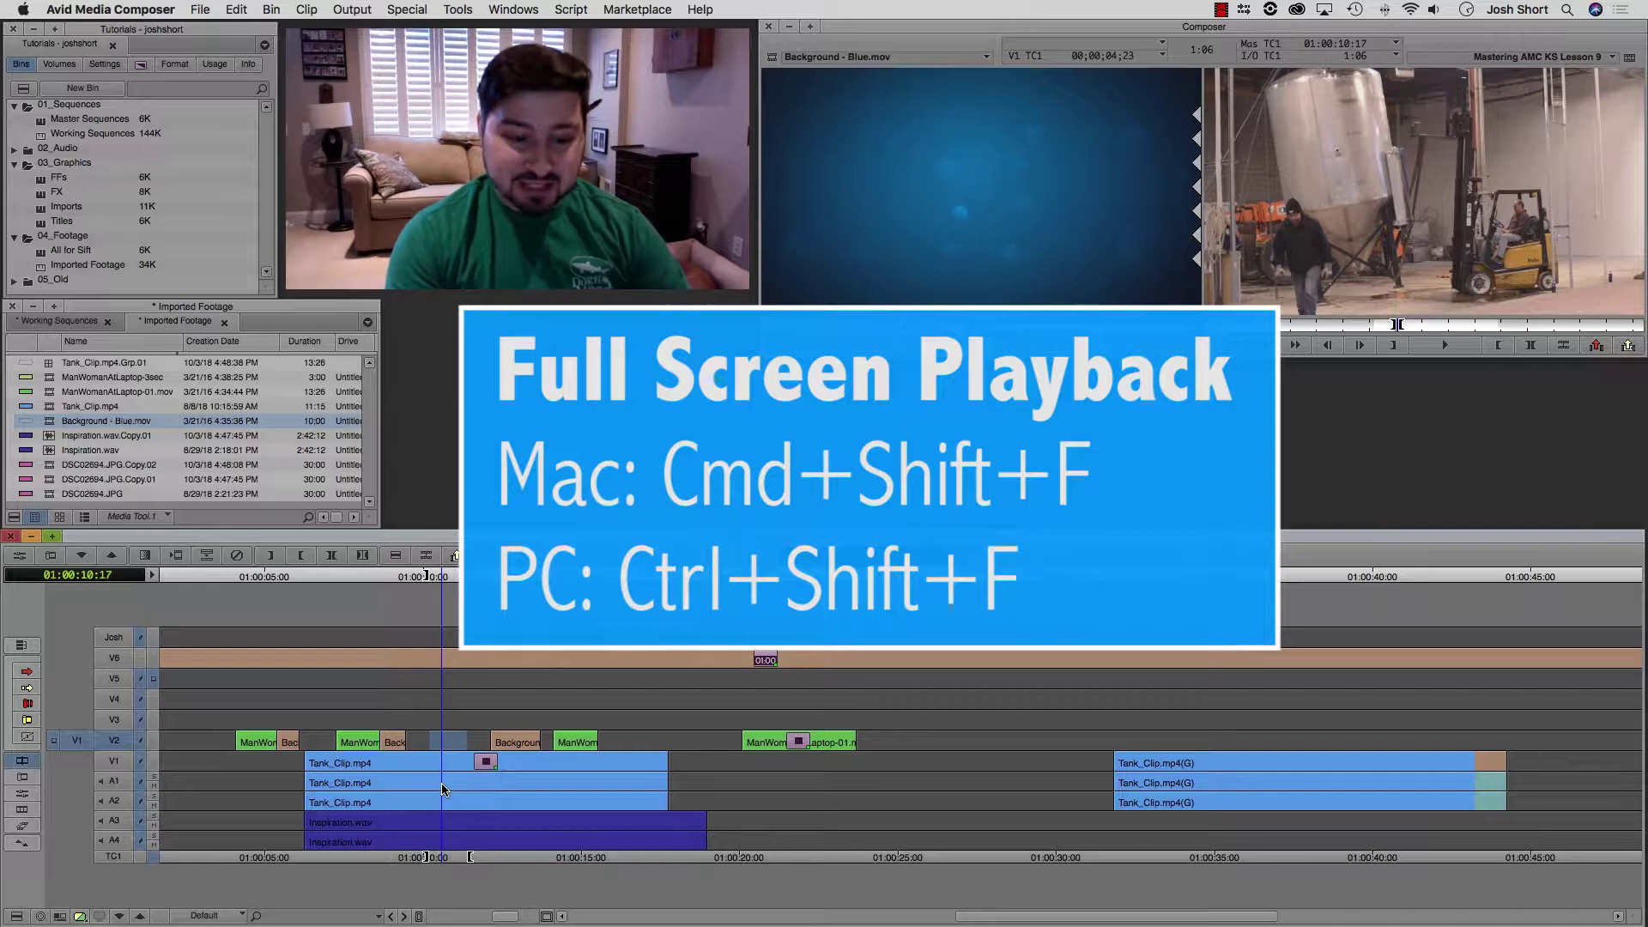
key(super+shift+f)
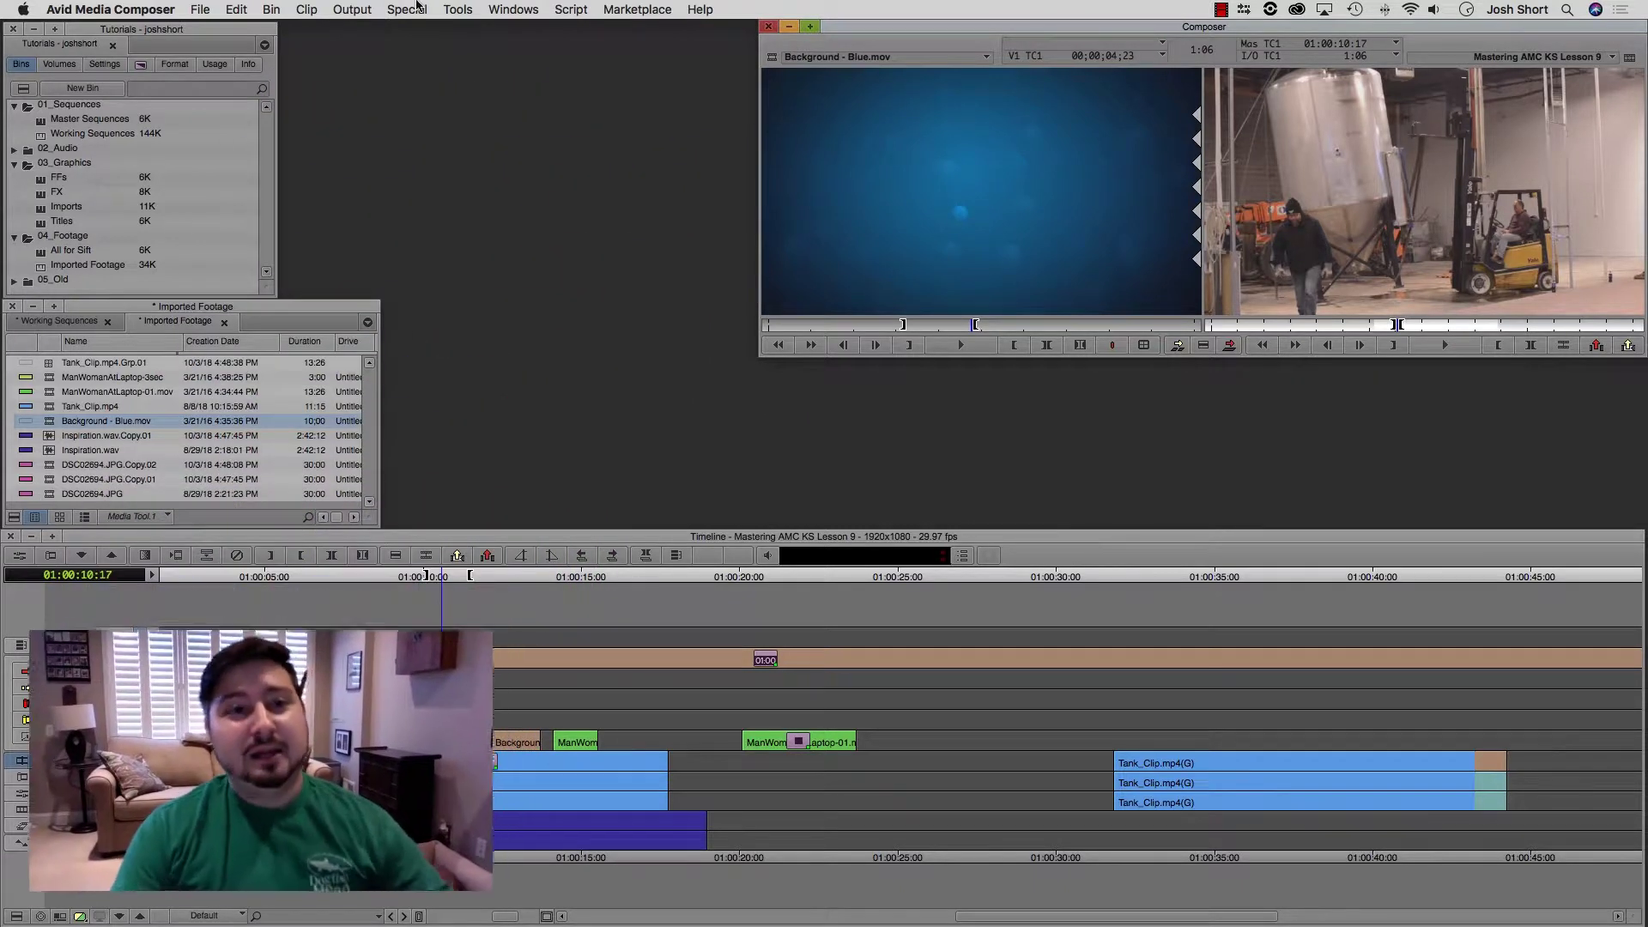
Launch the Title Tool, type 'Edit Video Faster' on the tank frame and select the text box.
click(458, 9)
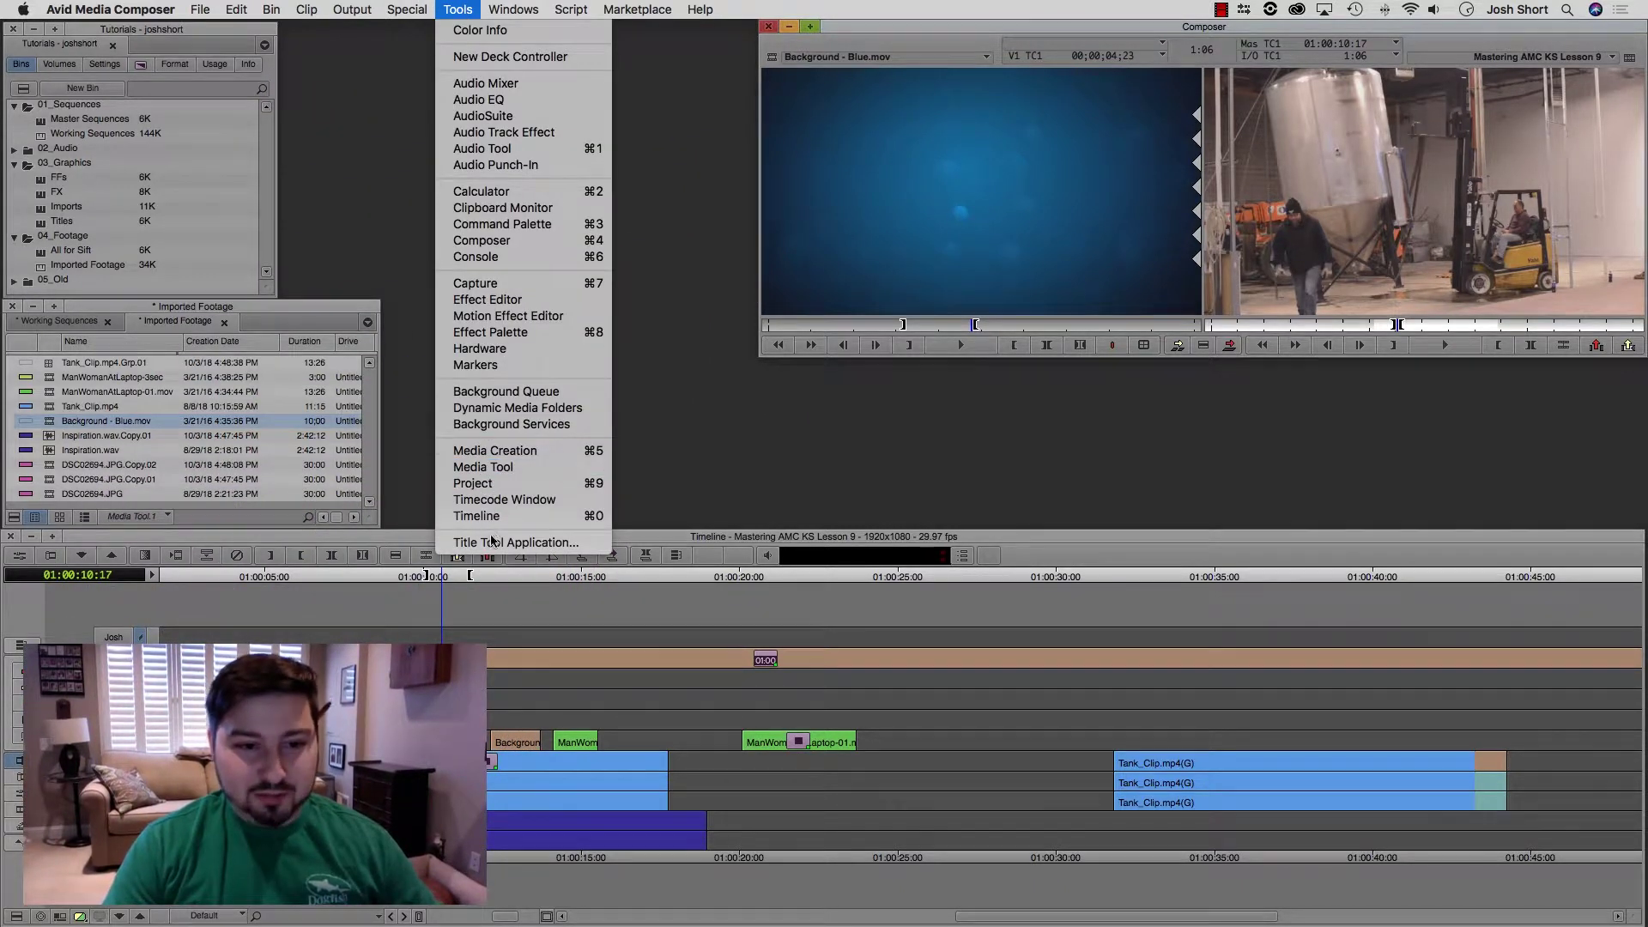
click(493, 543)
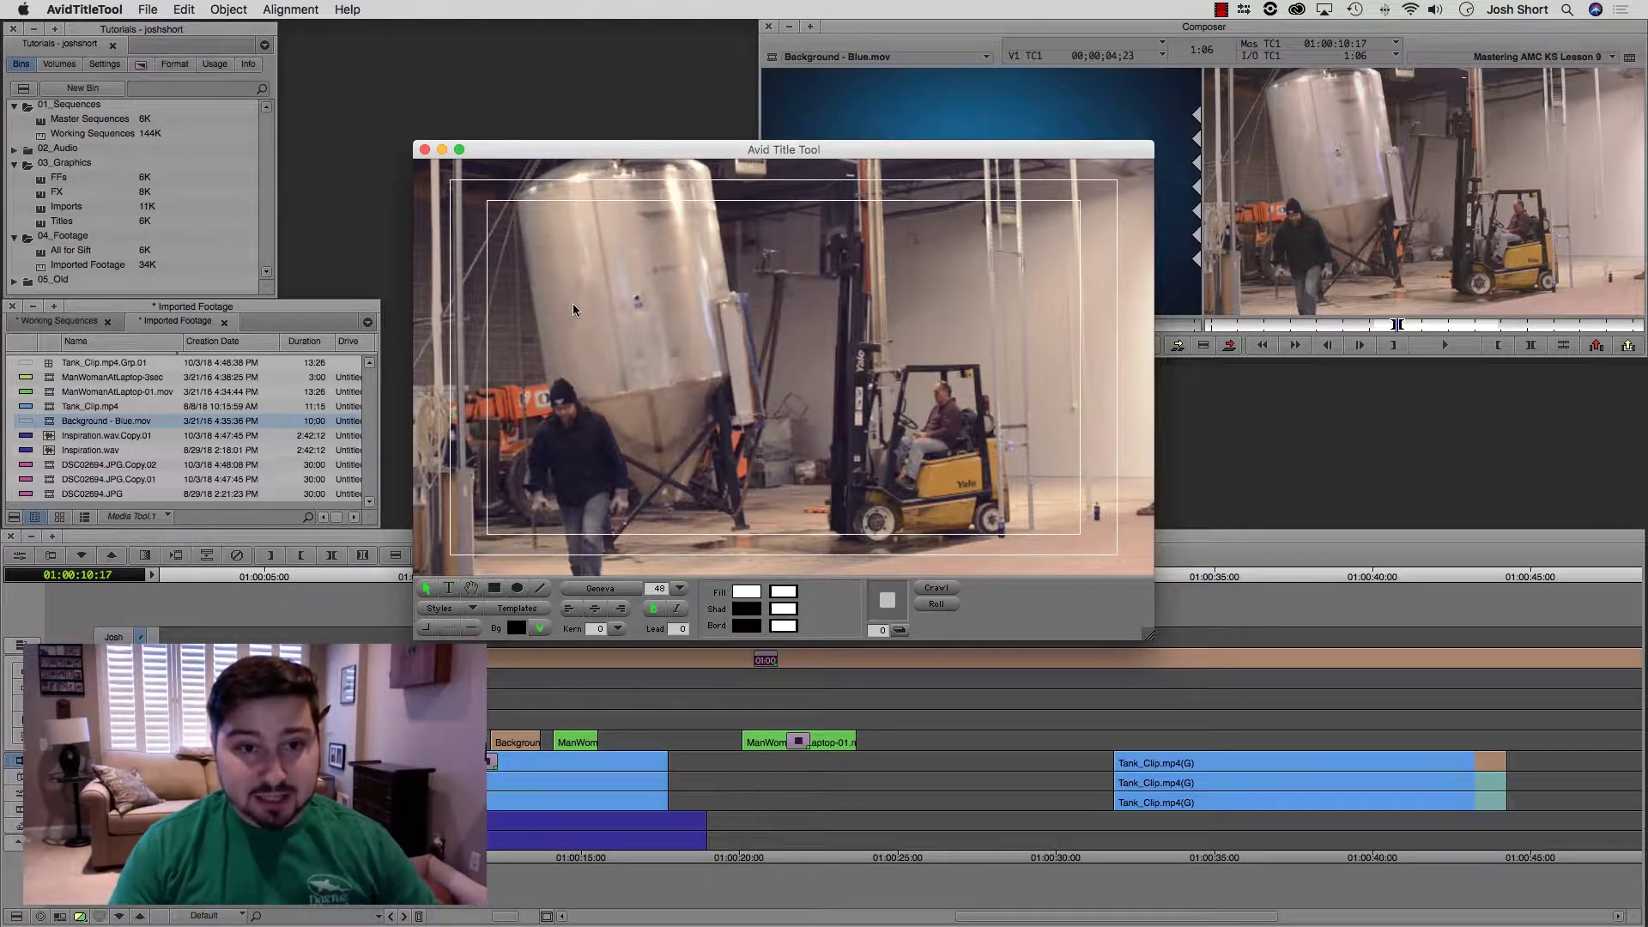
click(448, 588)
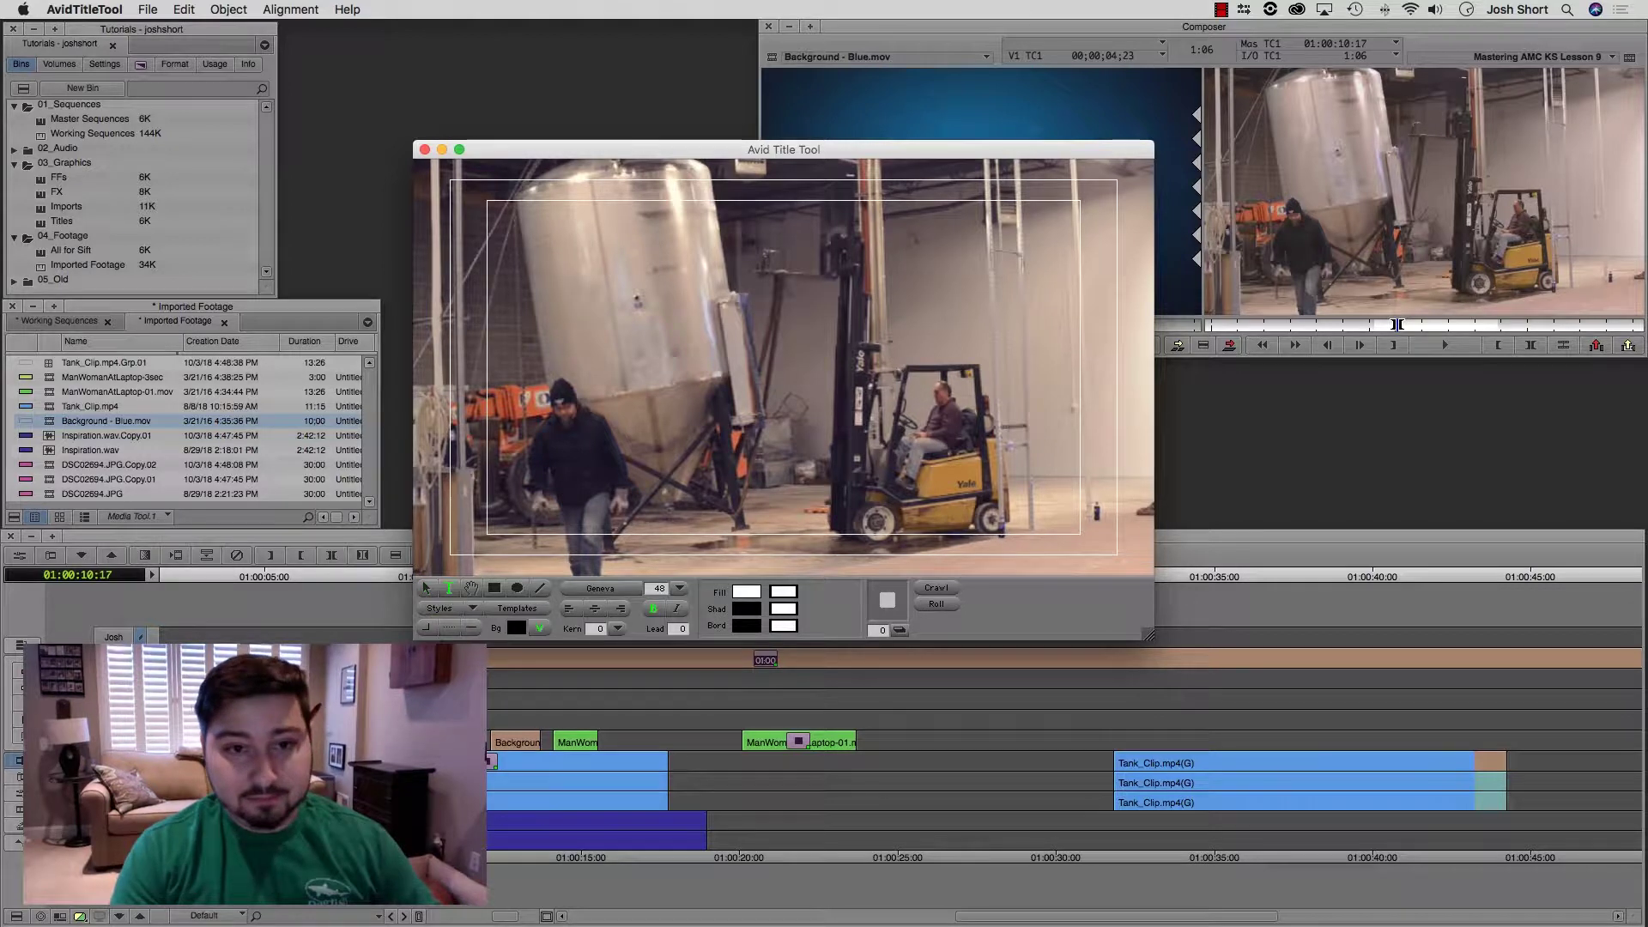
click(586, 317)
text(Edit Video Faster)
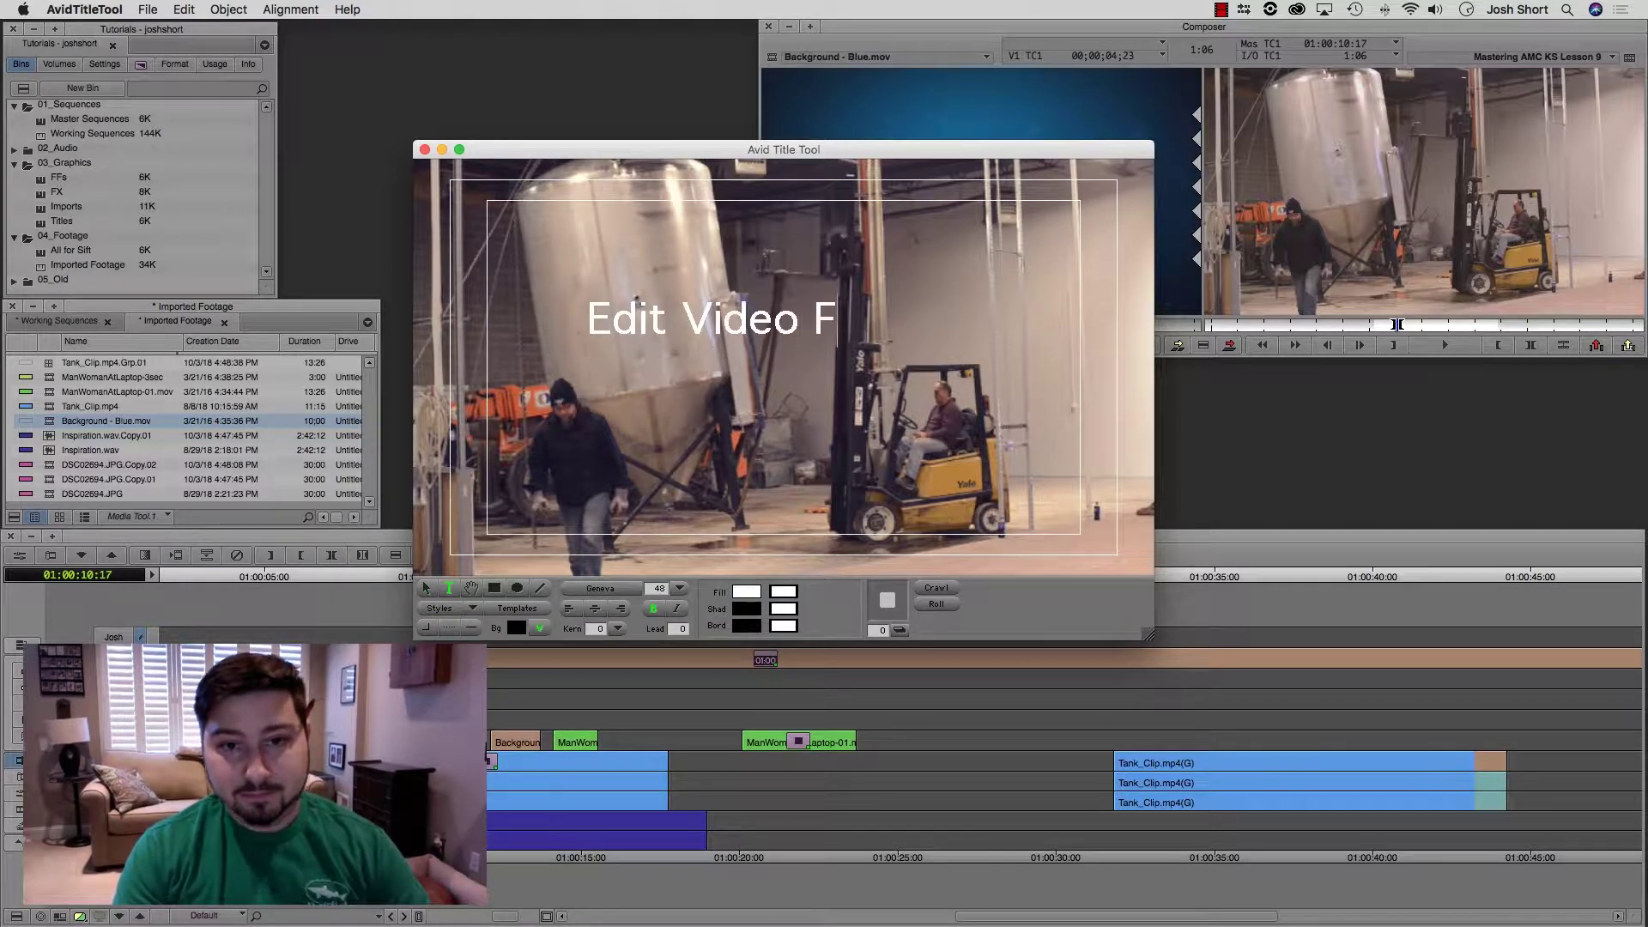
click(426, 589)
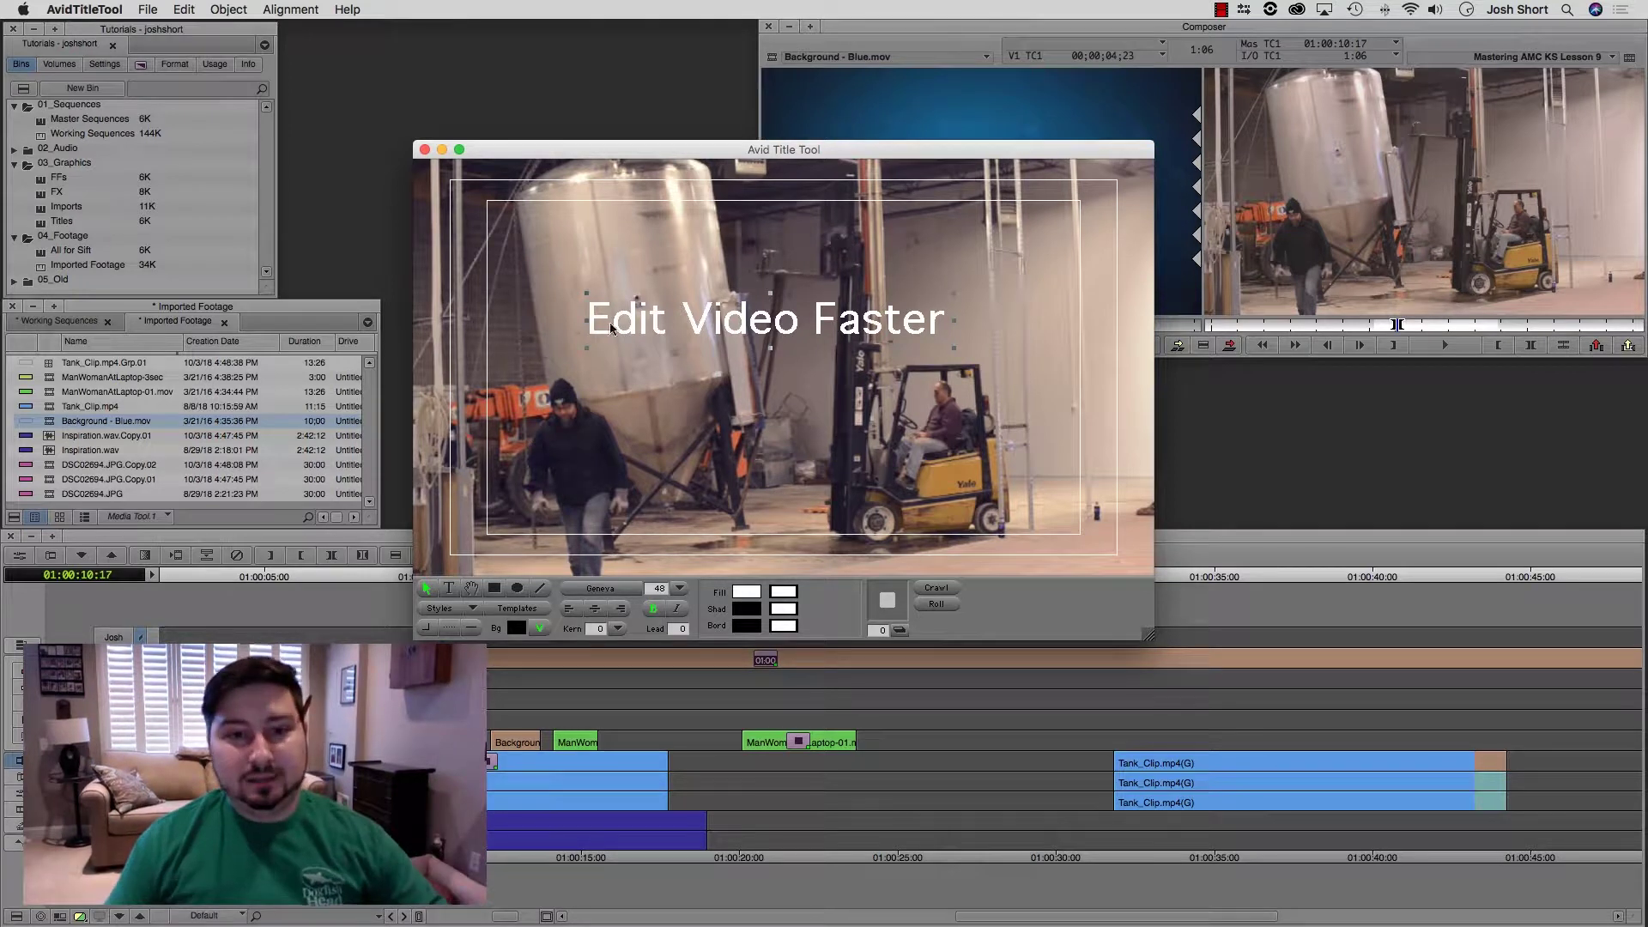
drag(611, 326, 531, 294)
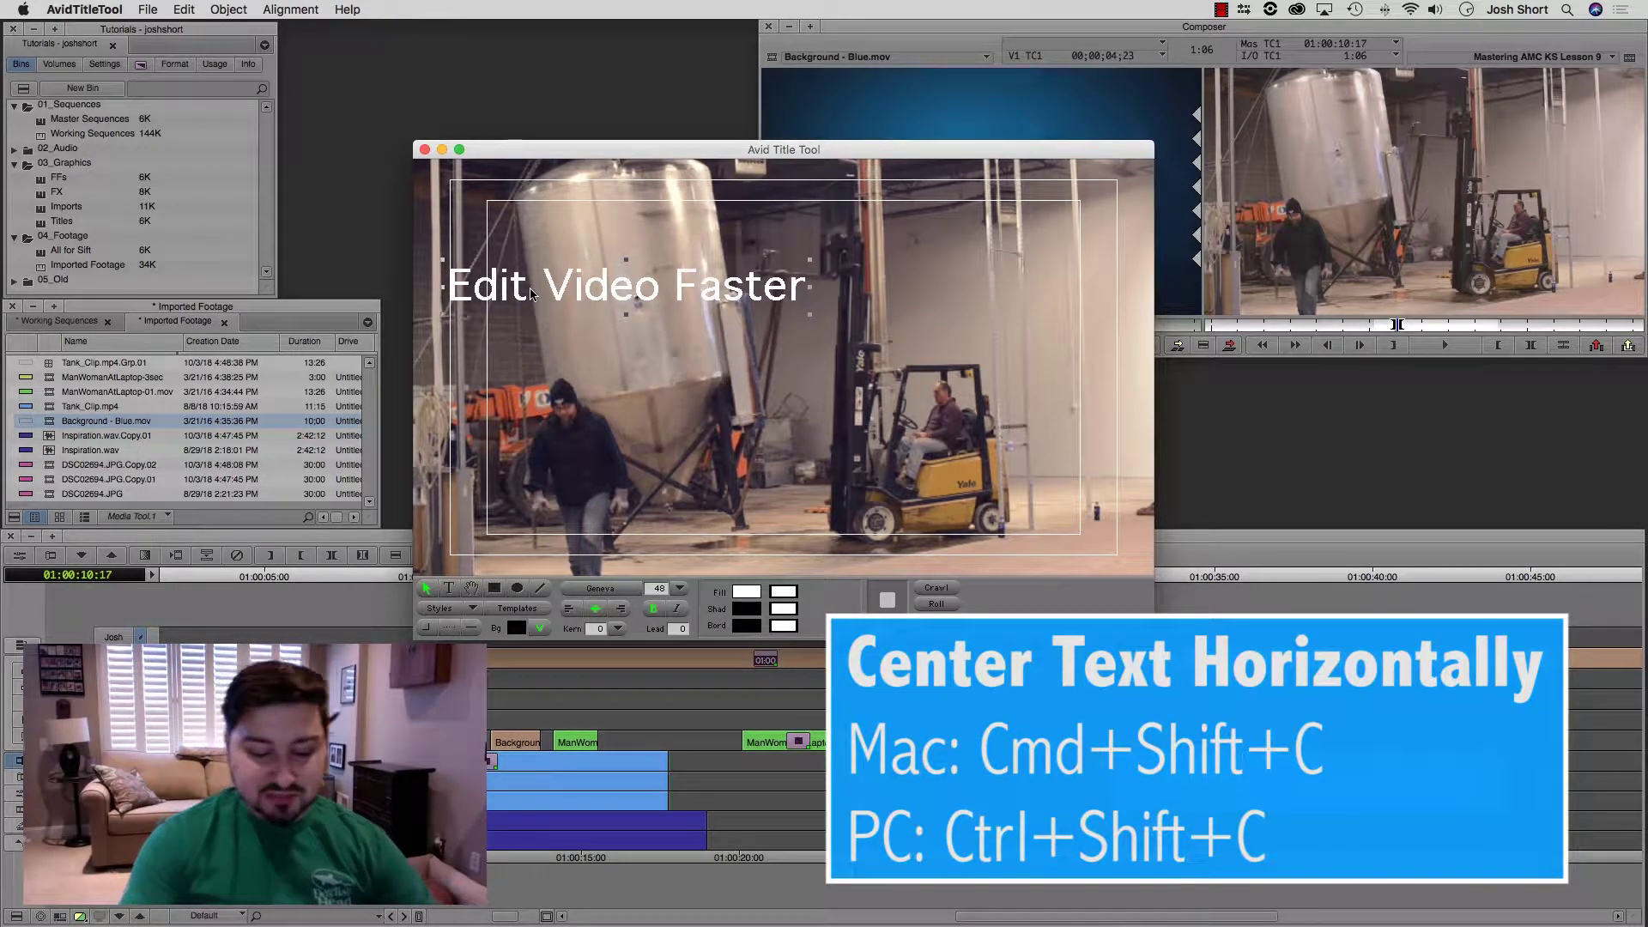
Centre the 'Edit Video Faster' title horizontally and align it to the bottom of the safe area.
key(super+shift+c)
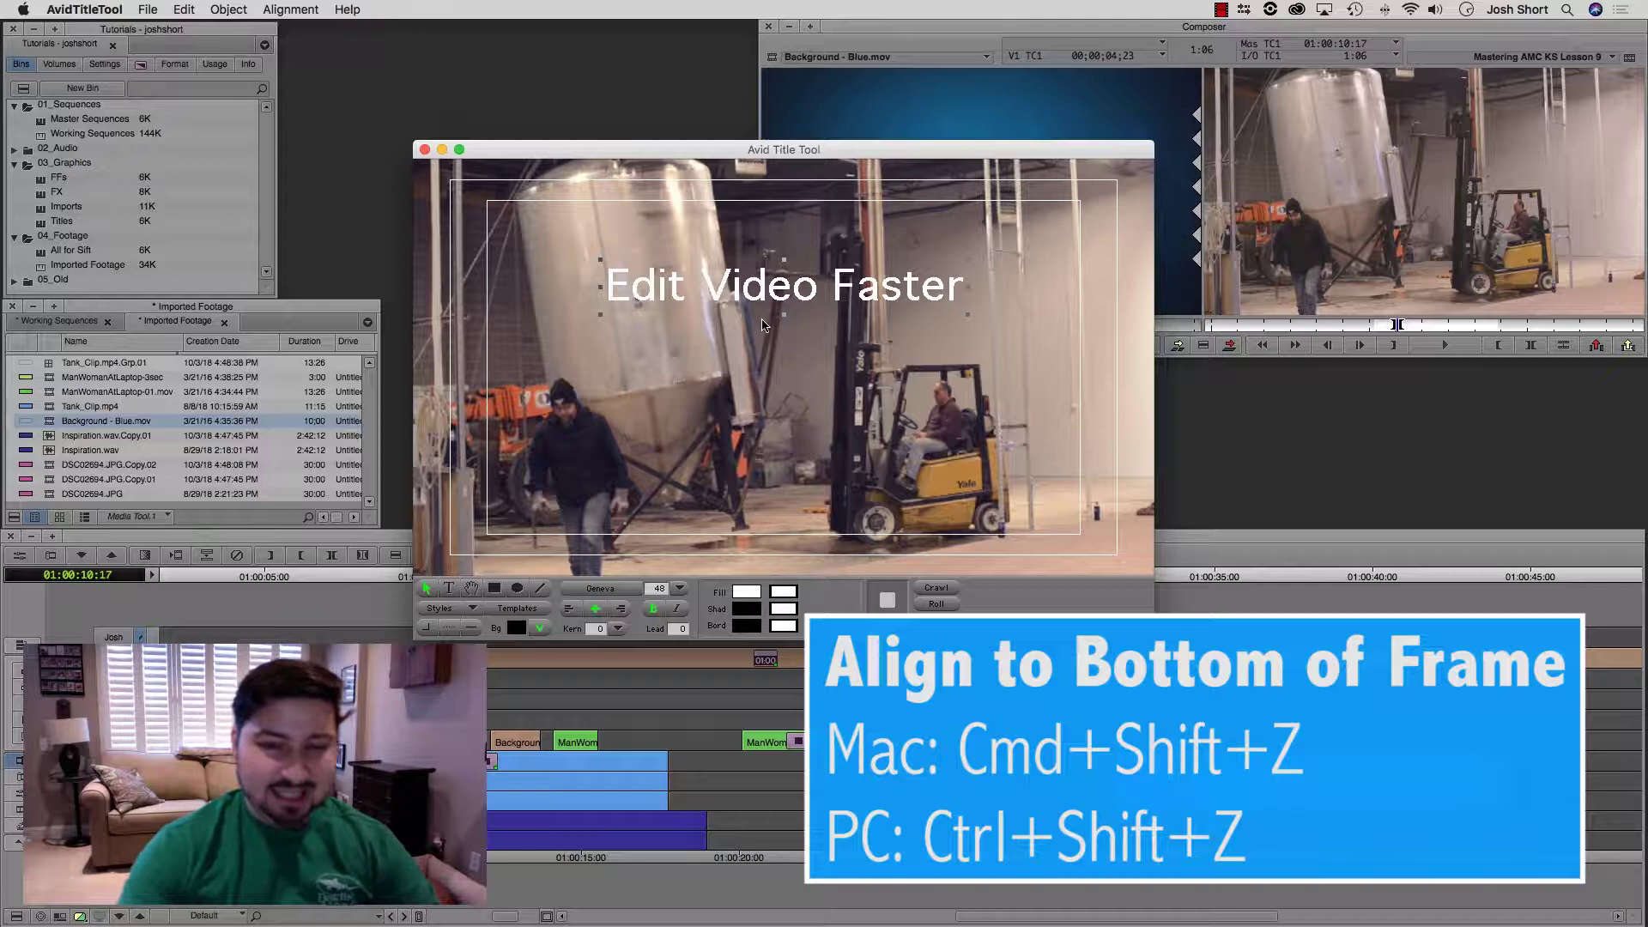
key(super+shift+z)
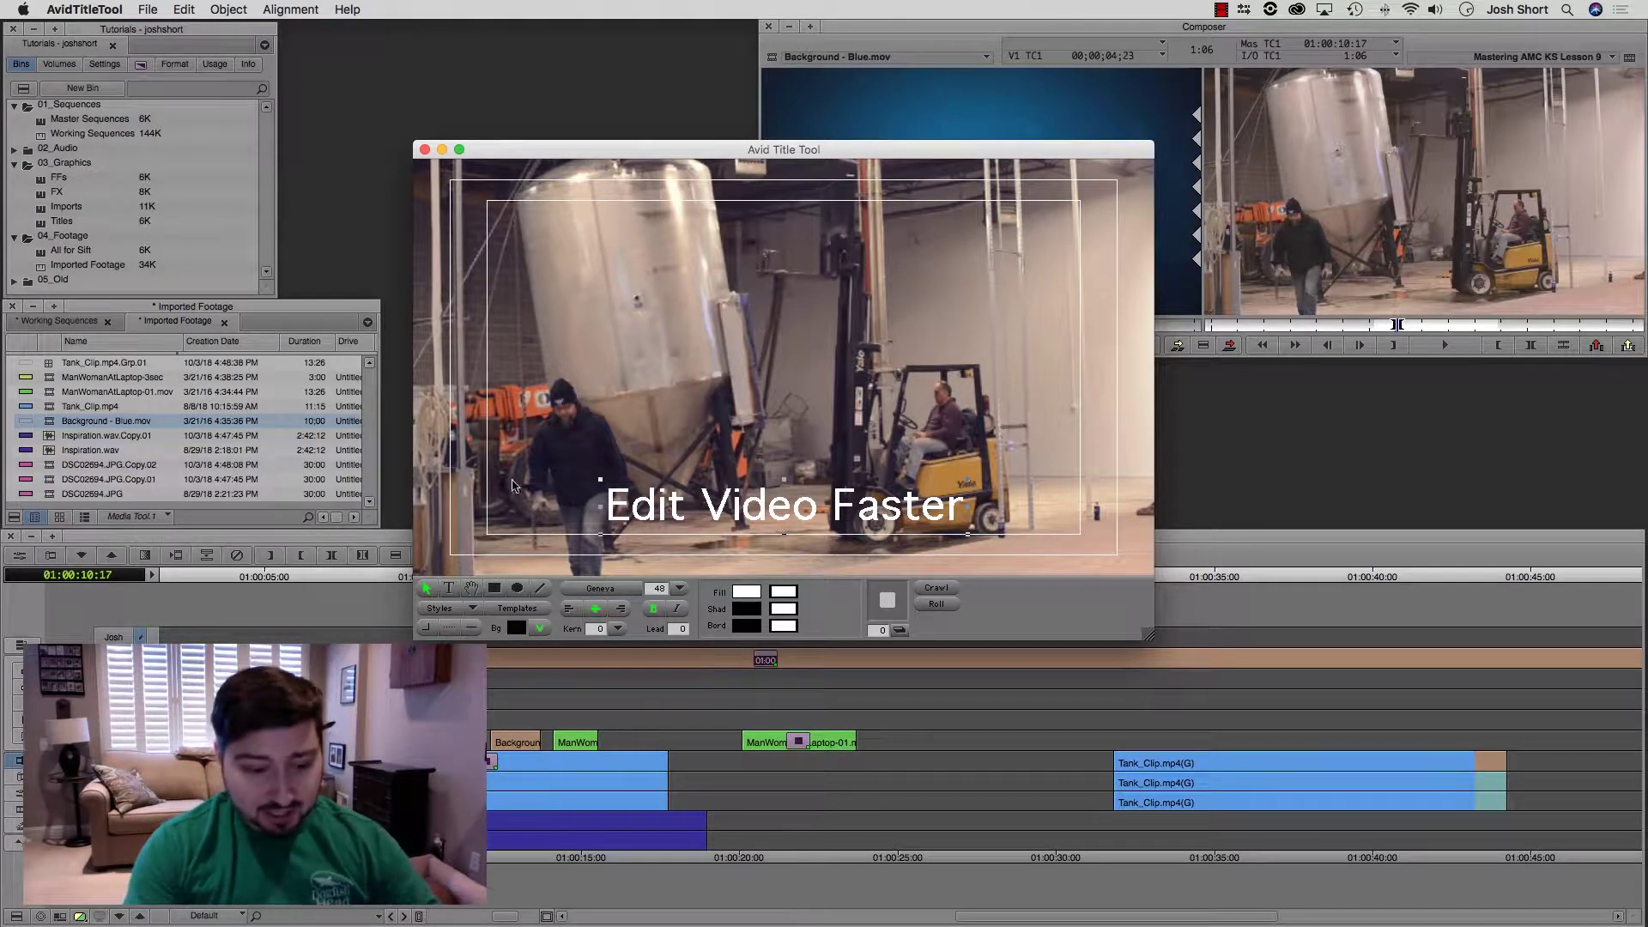
Draw a red-filled box across the lower frame and try it behind and in front of the title.
click(495, 589)
click(743, 593)
click(918, 455)
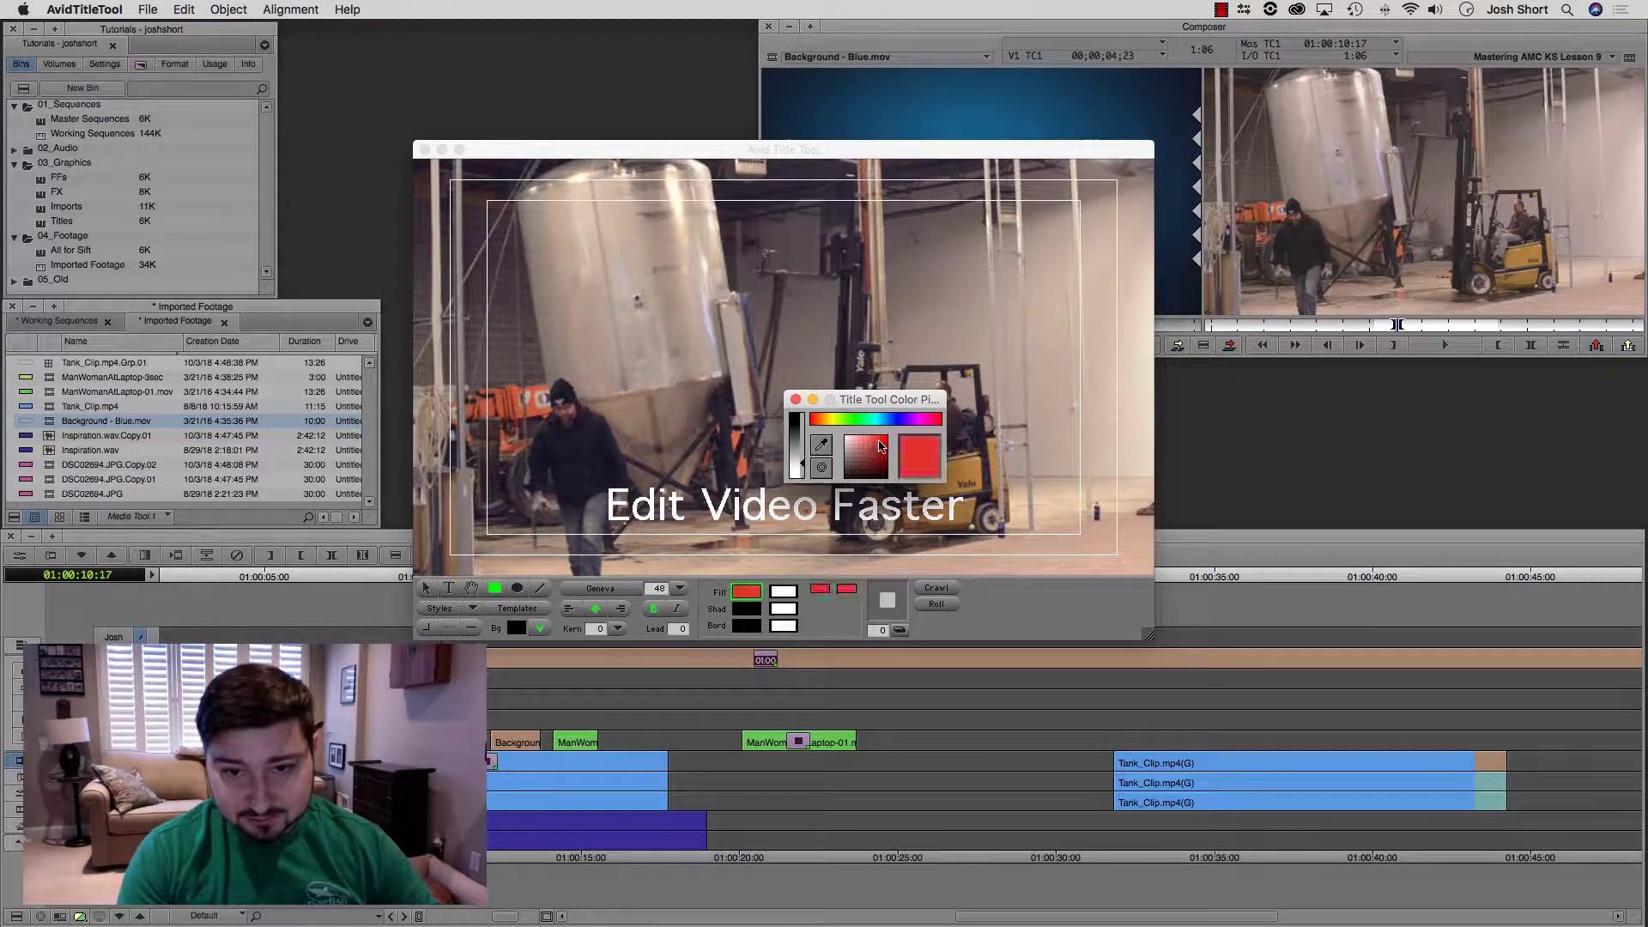
drag(819, 550, 1005, 560)
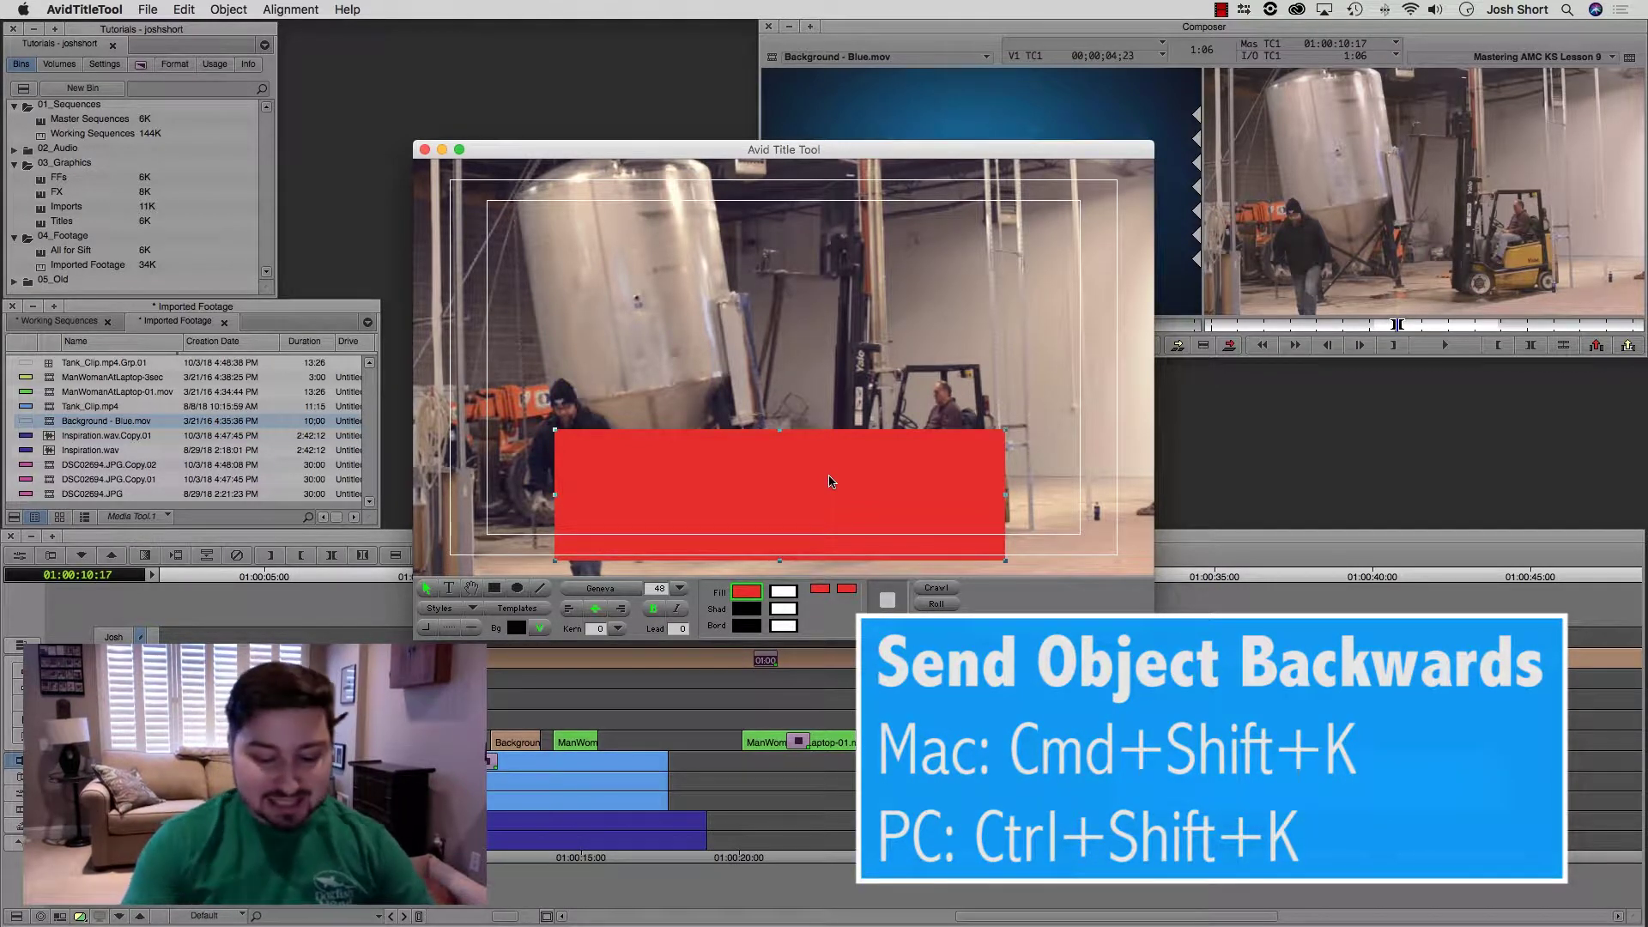
key(super+shift+k)
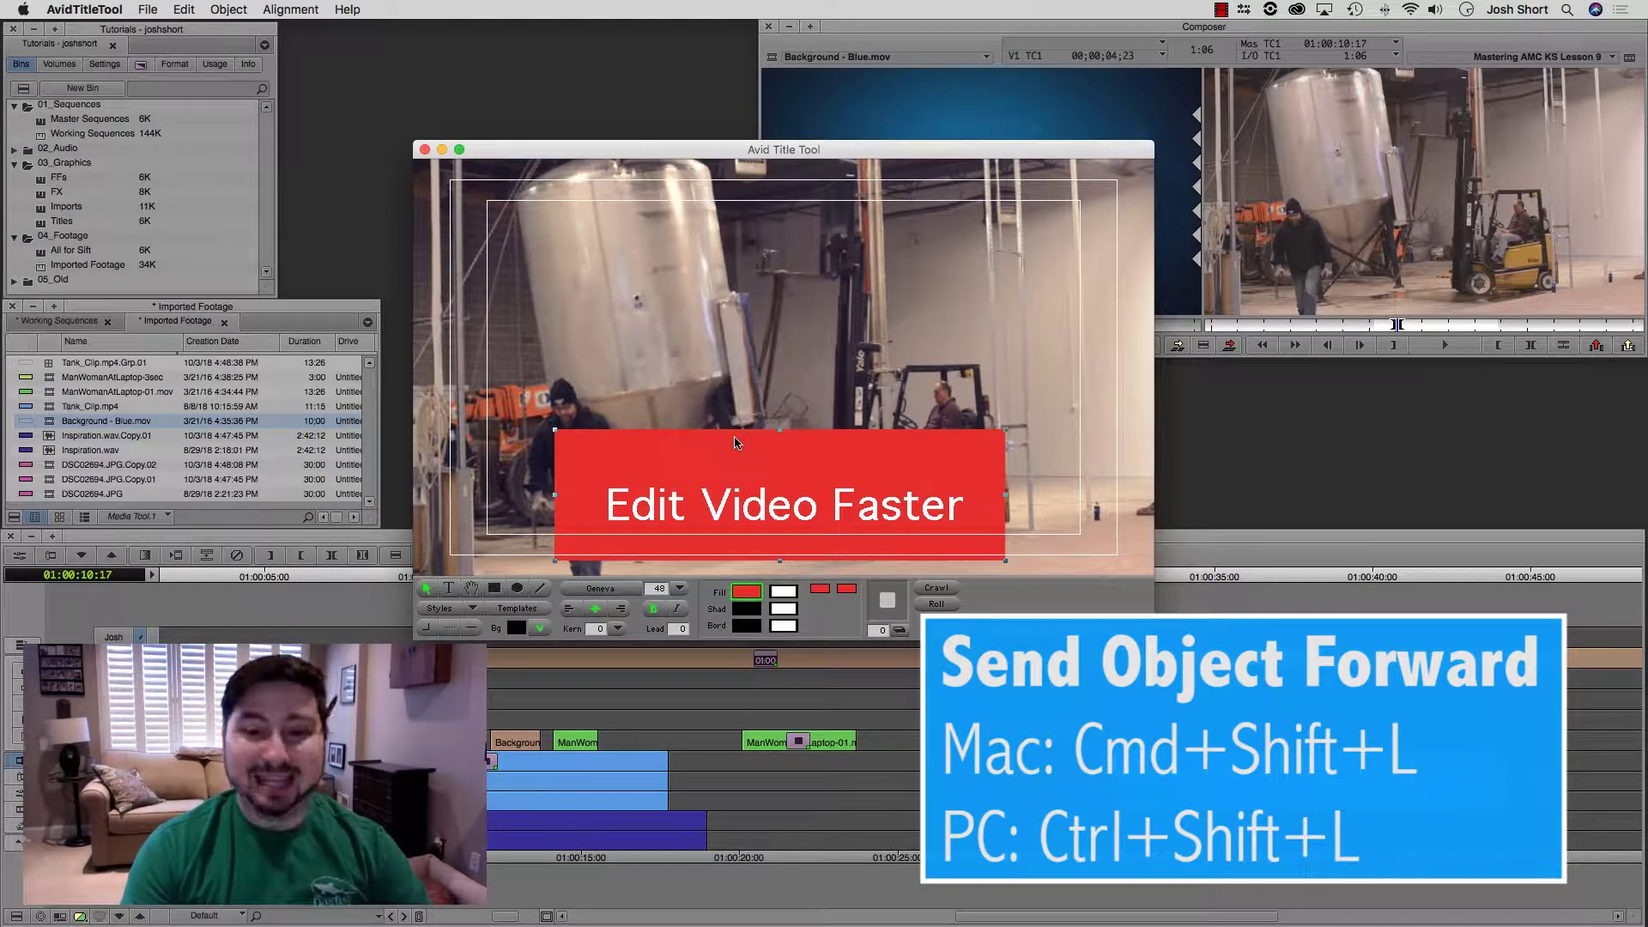
key(super+shift+l)
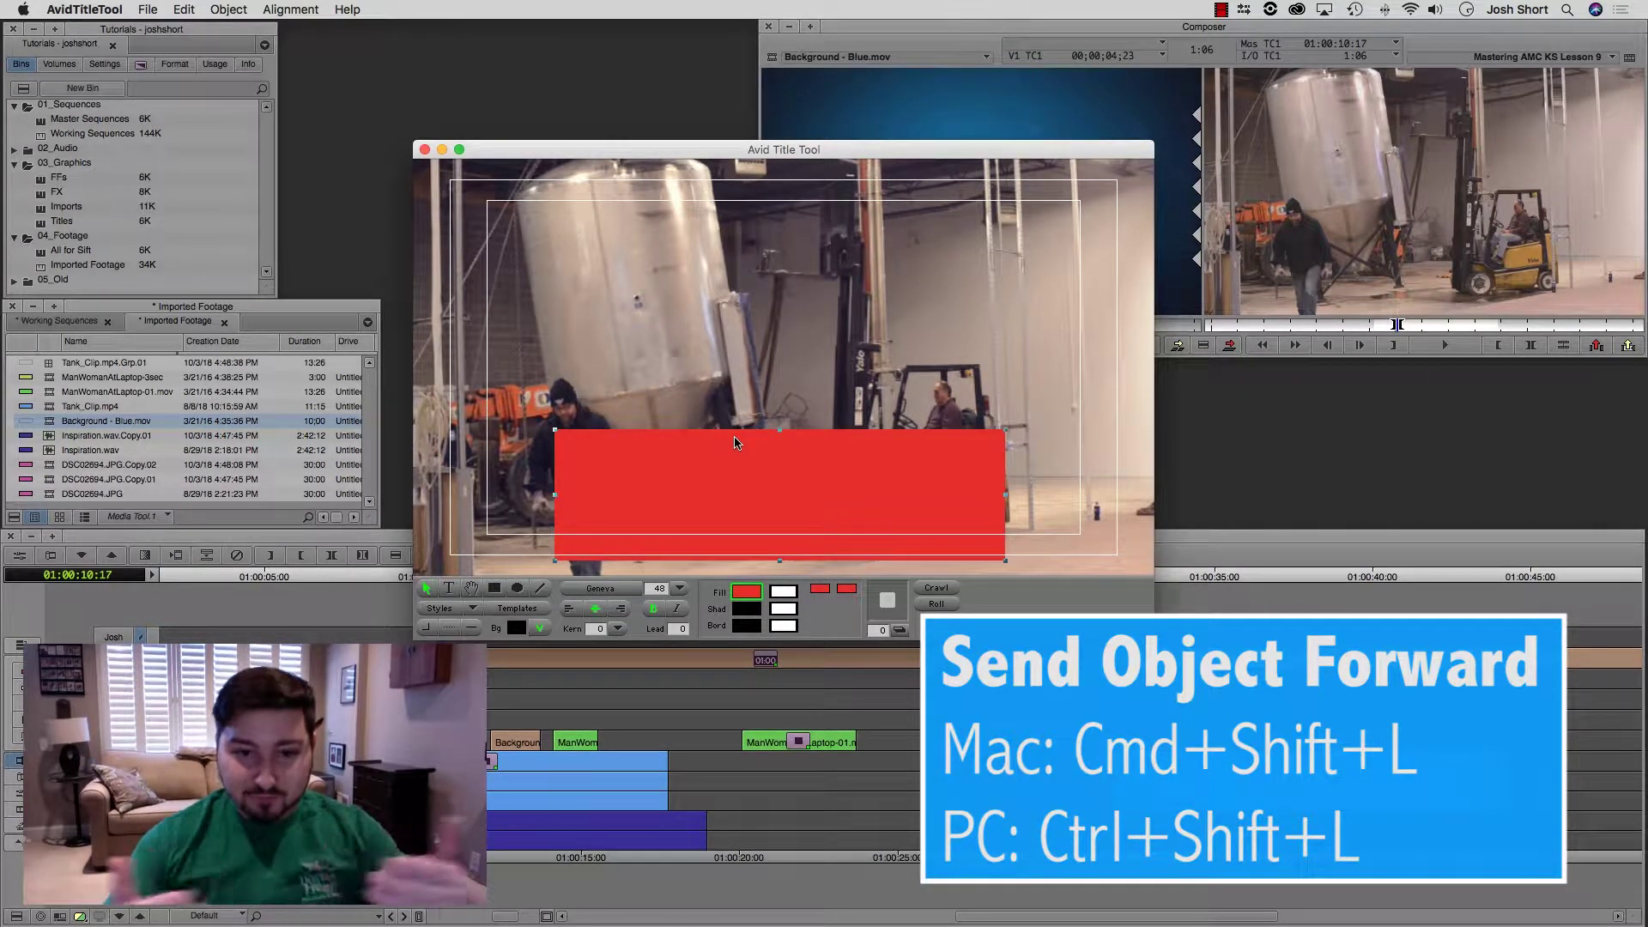
Reposition the red box, switch its layering again, then delete it.
drag(771, 478, 652, 487)
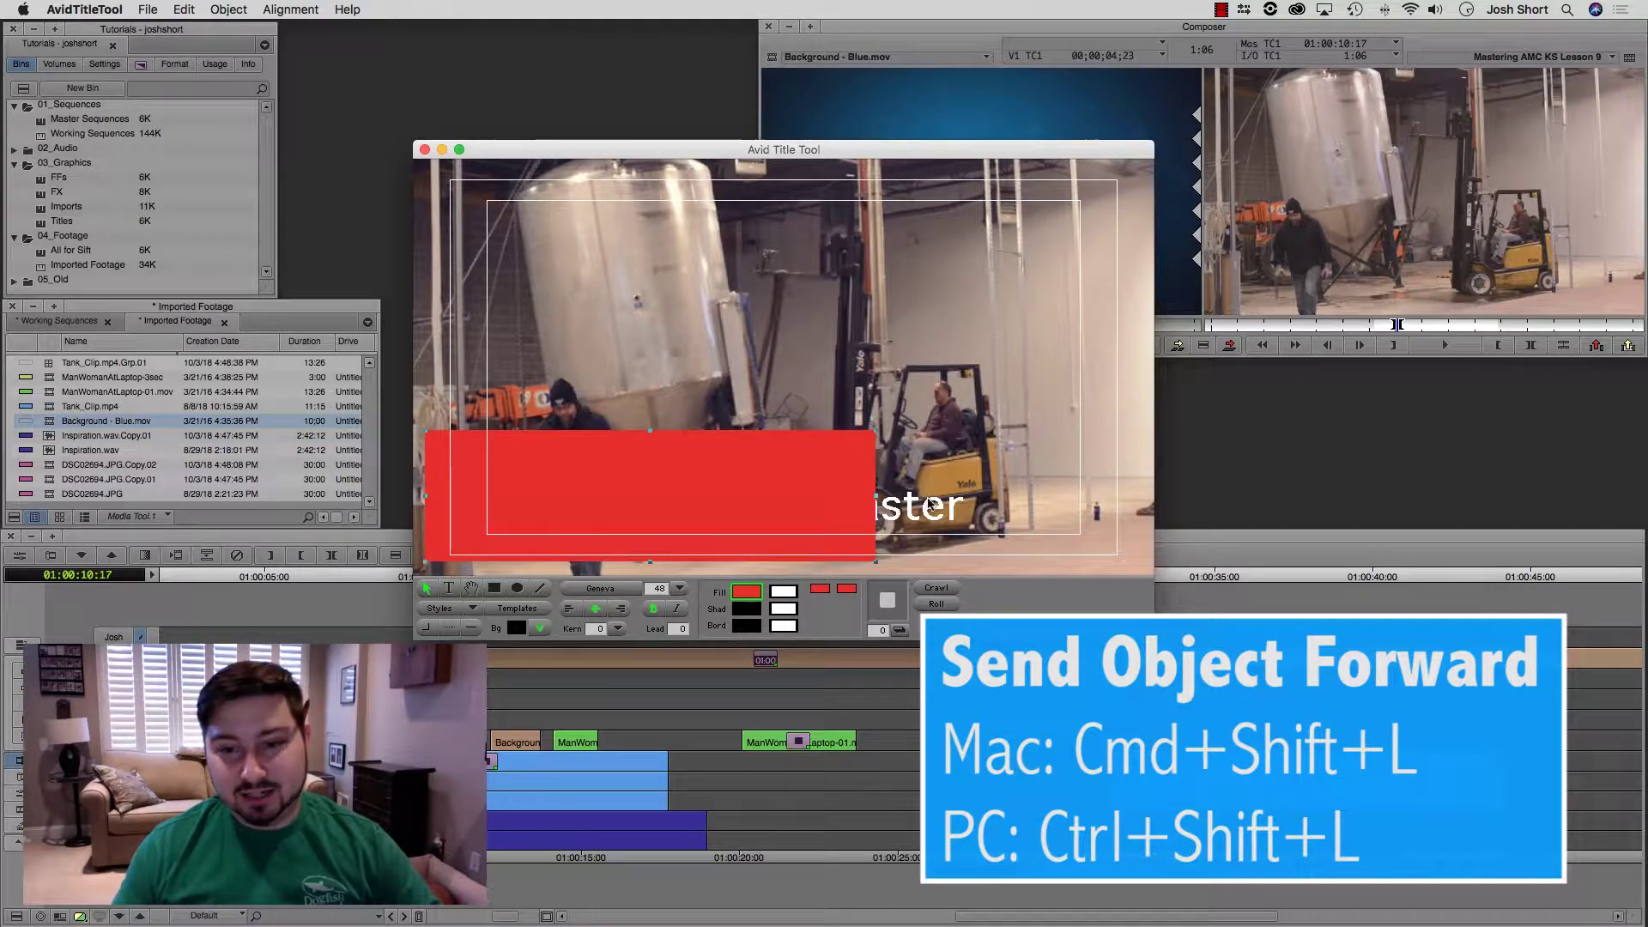
drag(790, 495, 828, 491)
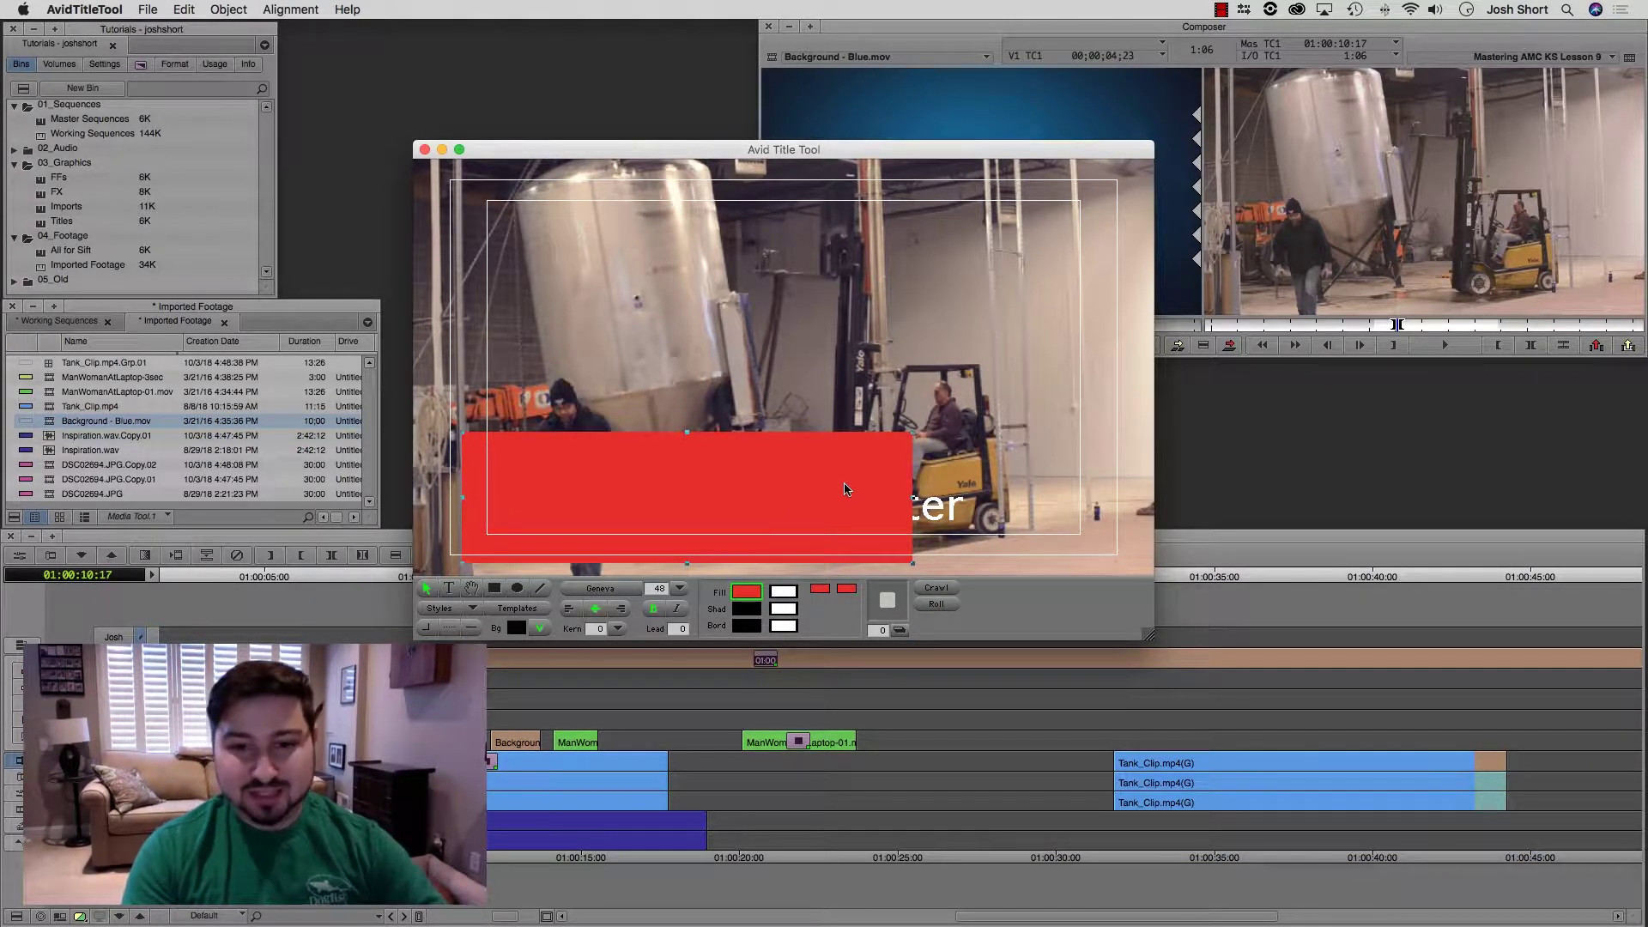
key(super+shift+k)
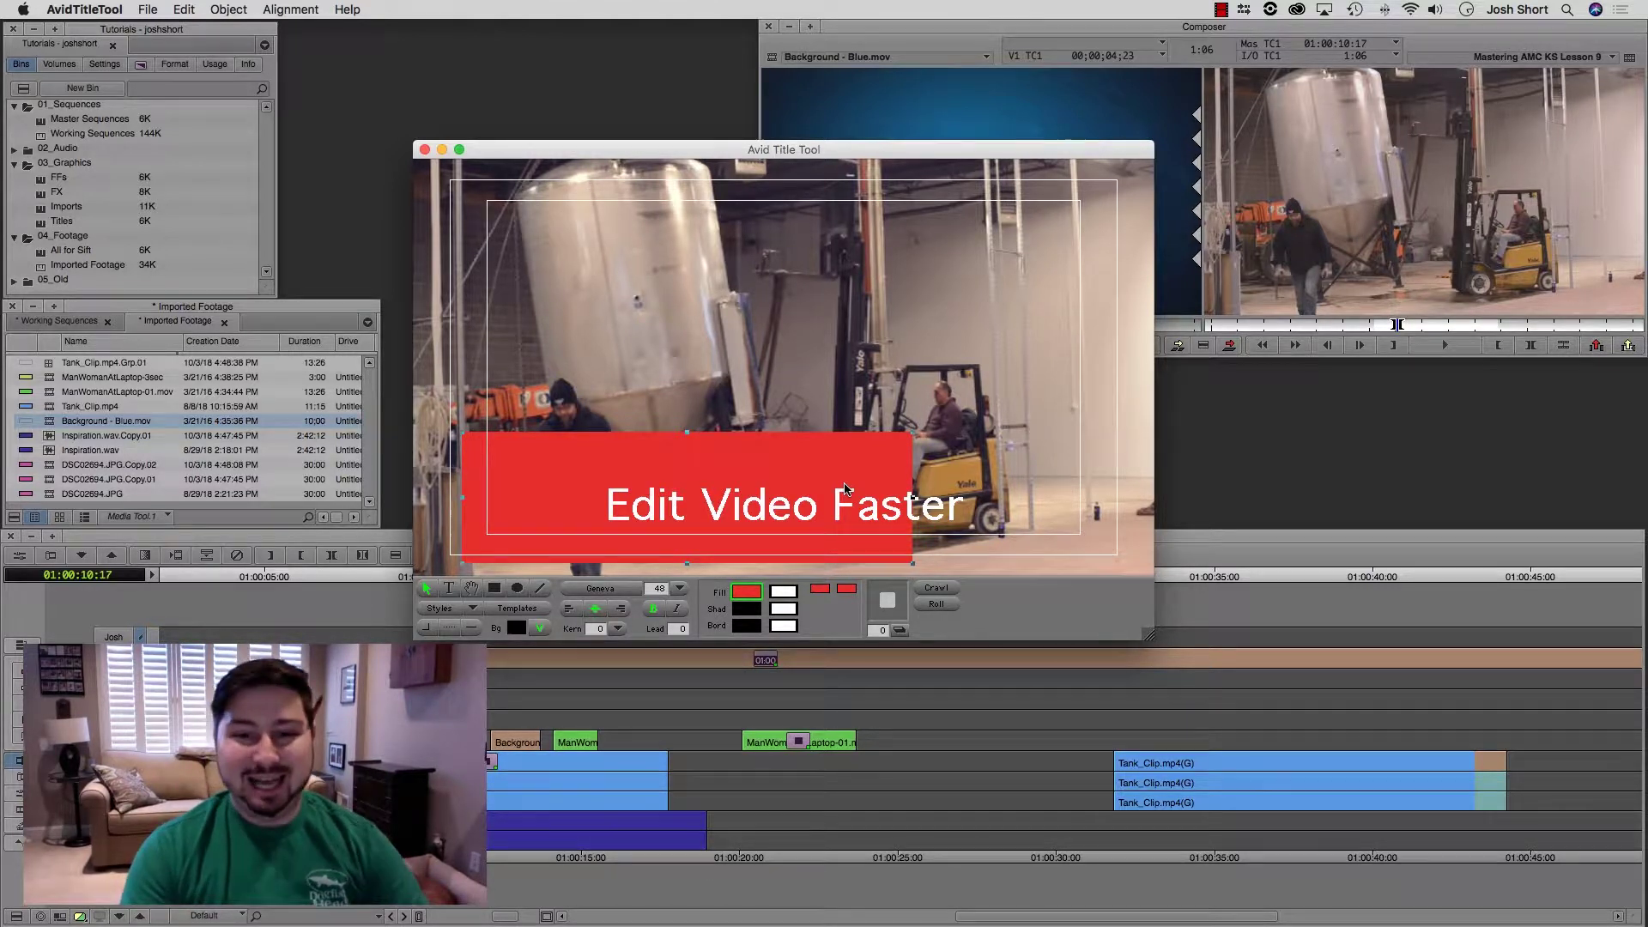
key(super+shift+l)
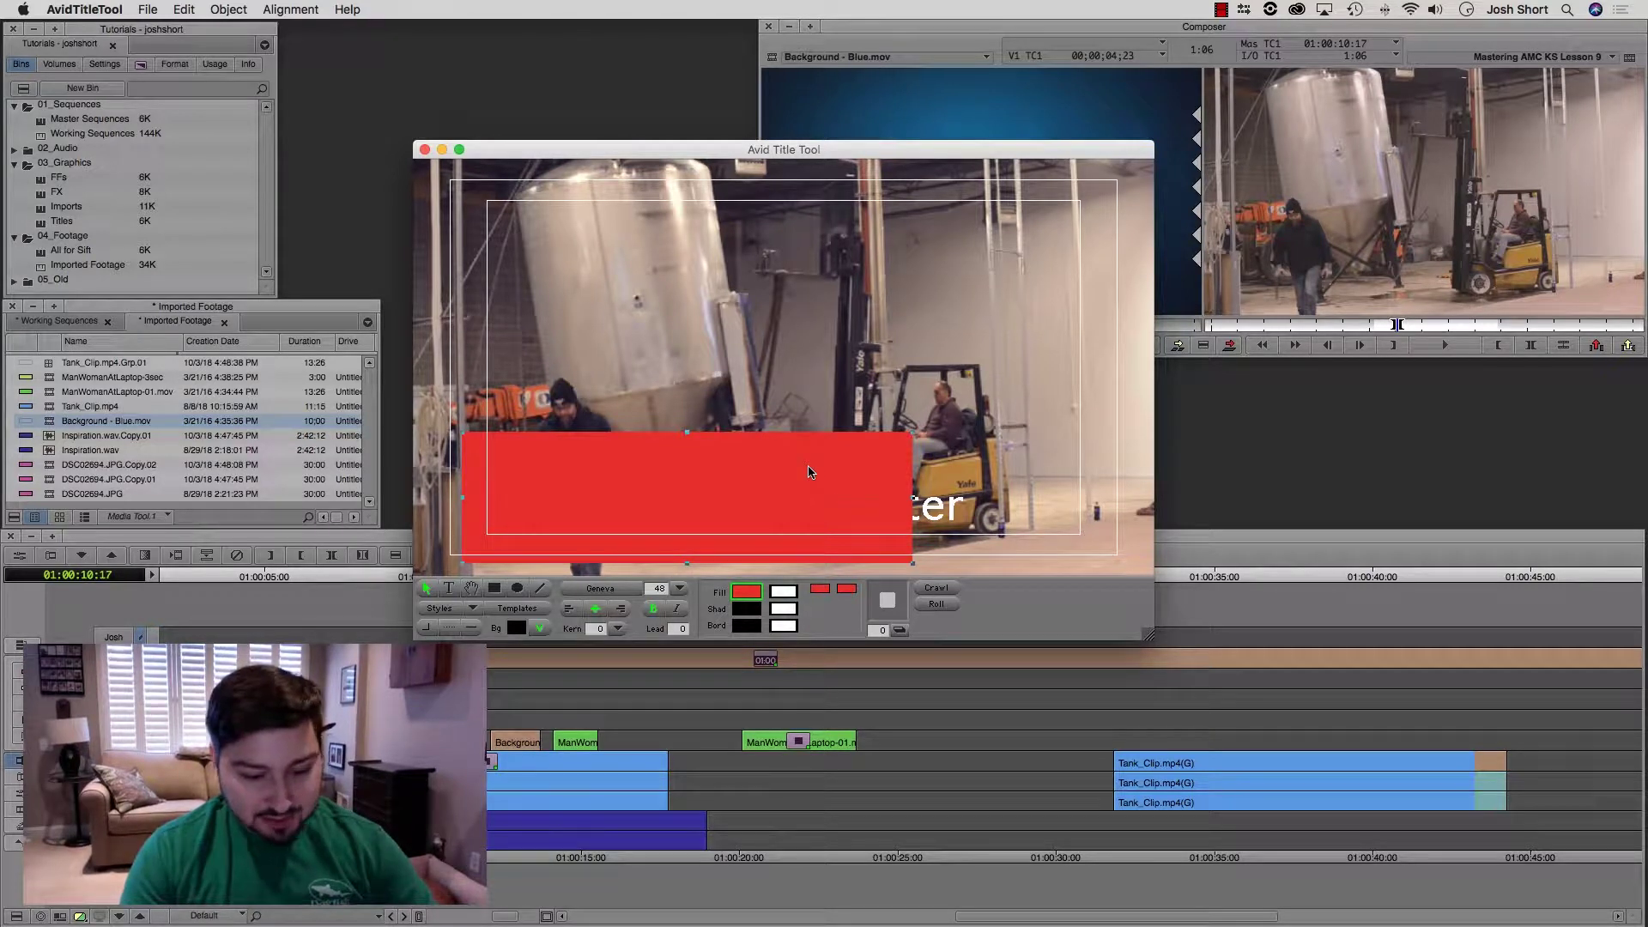
key(Delete)
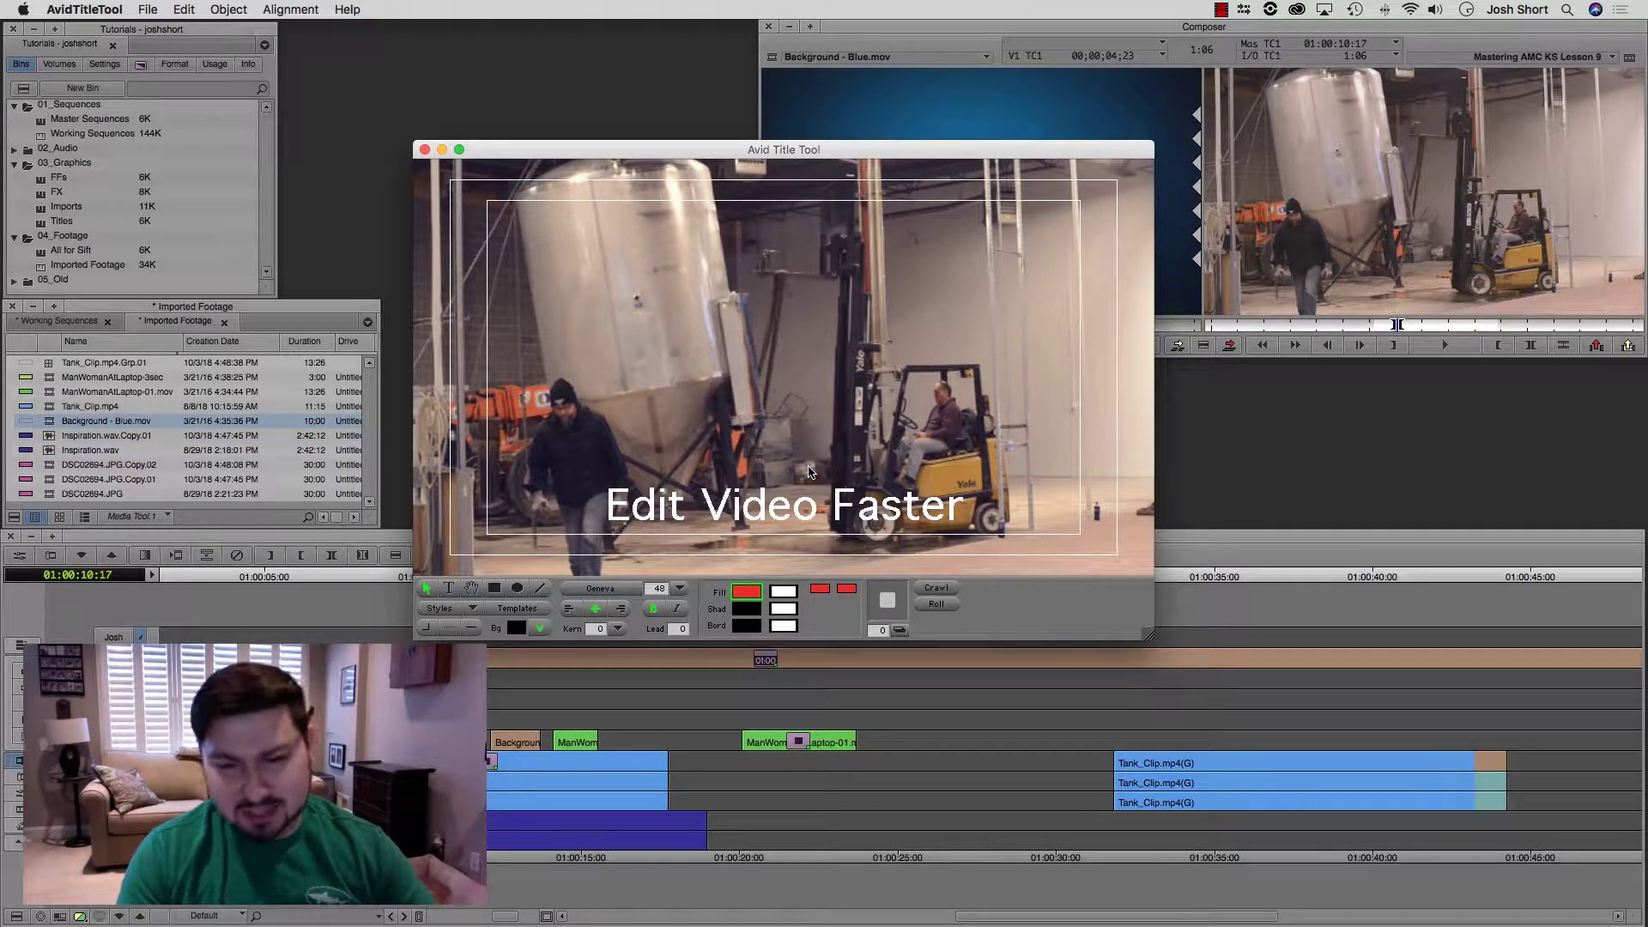
Drag the title up to mid-frame, switching between Text and Selection tools to reselect it.
drag(749, 489, 725, 401)
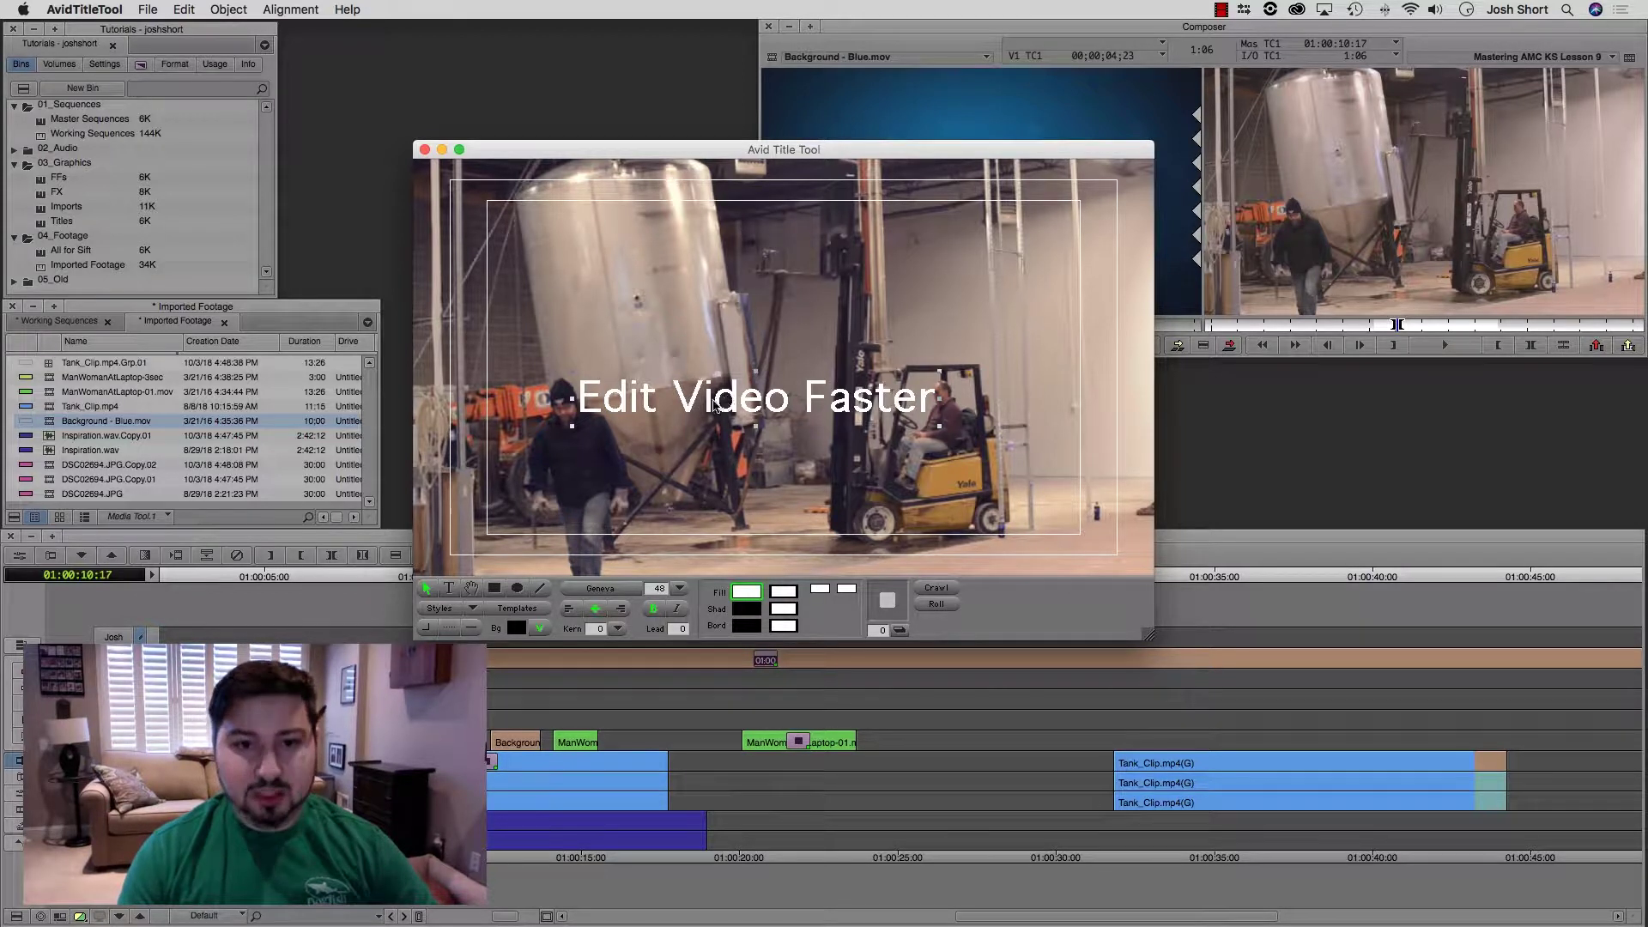
double_click(705, 400)
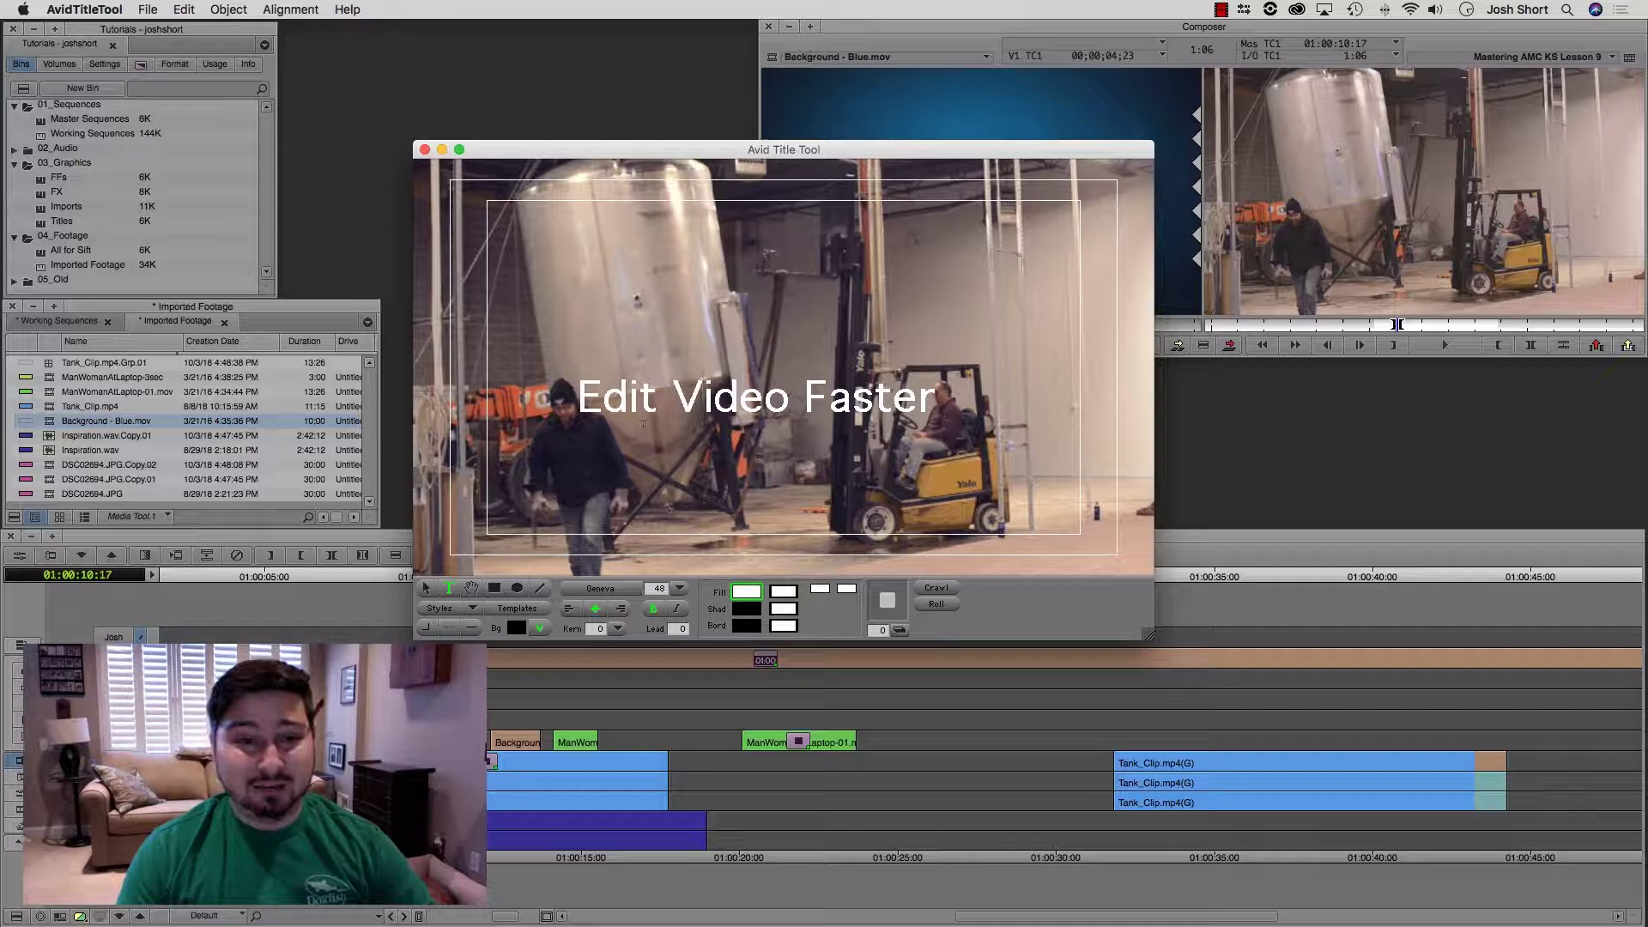
click(638, 464)
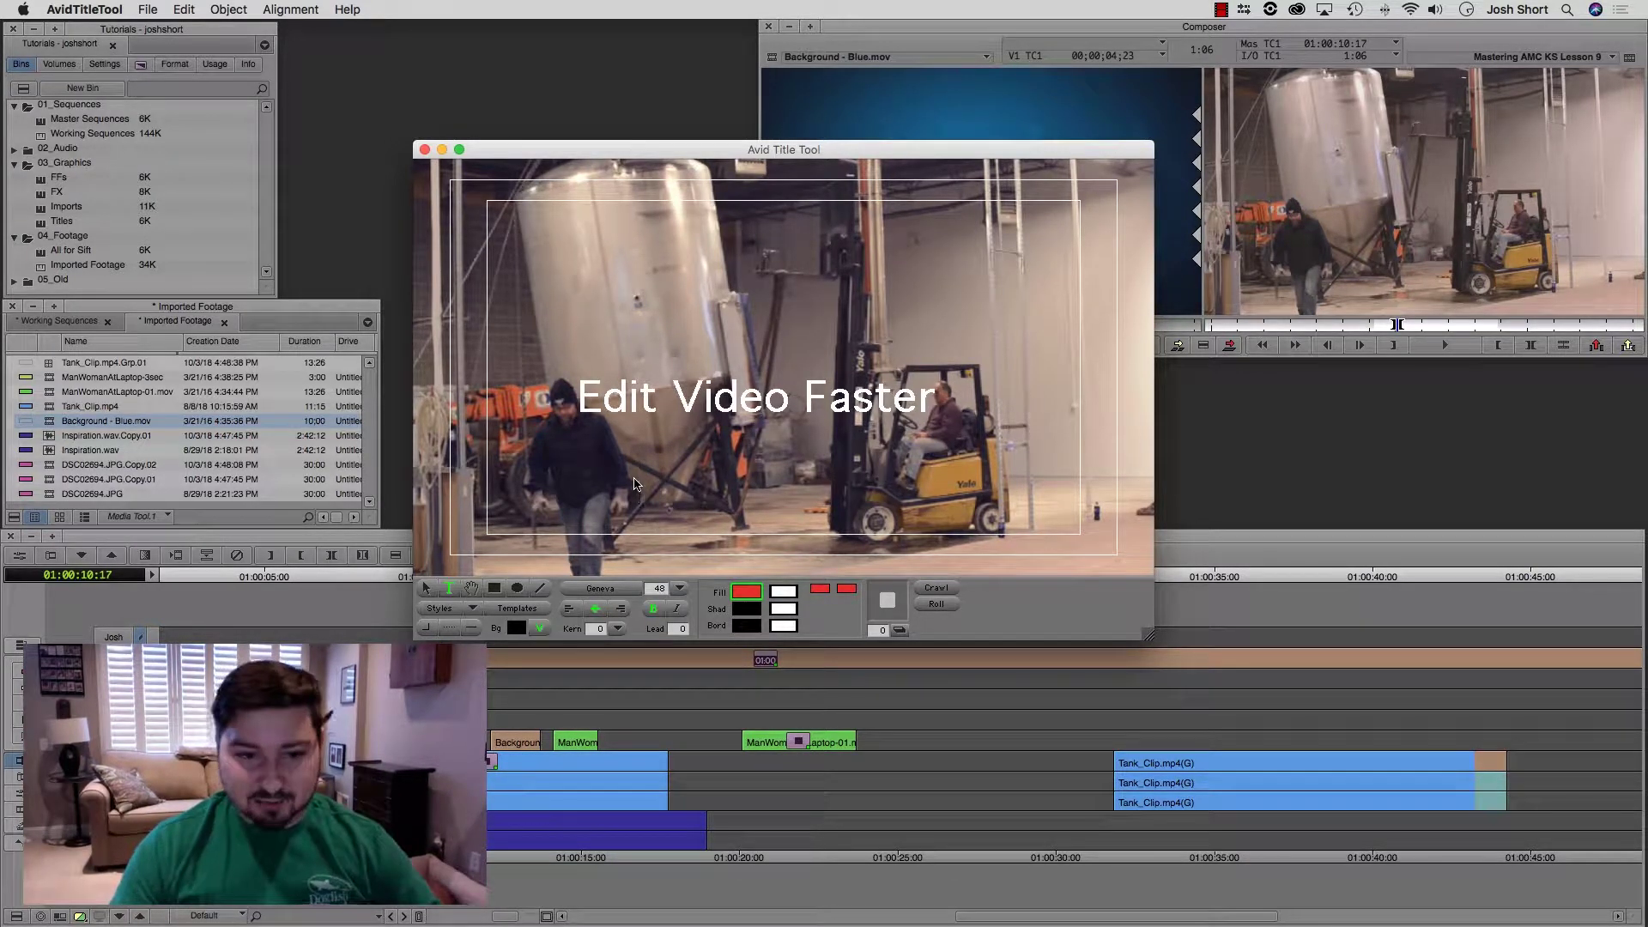
click(426, 589)
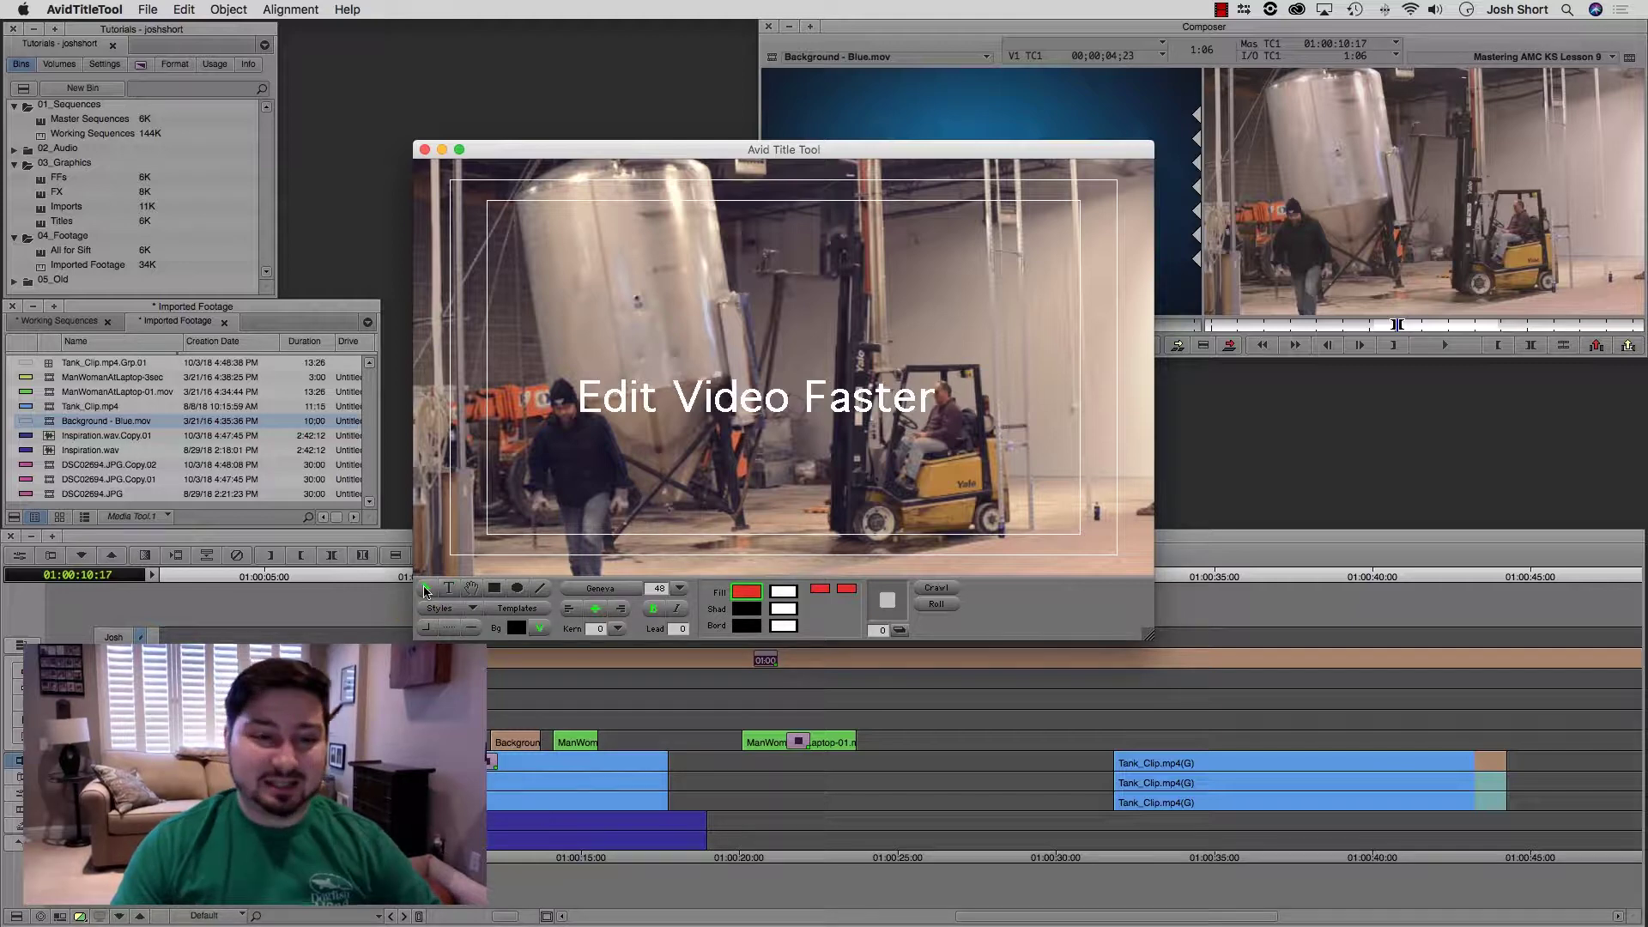
double_click(628, 413)
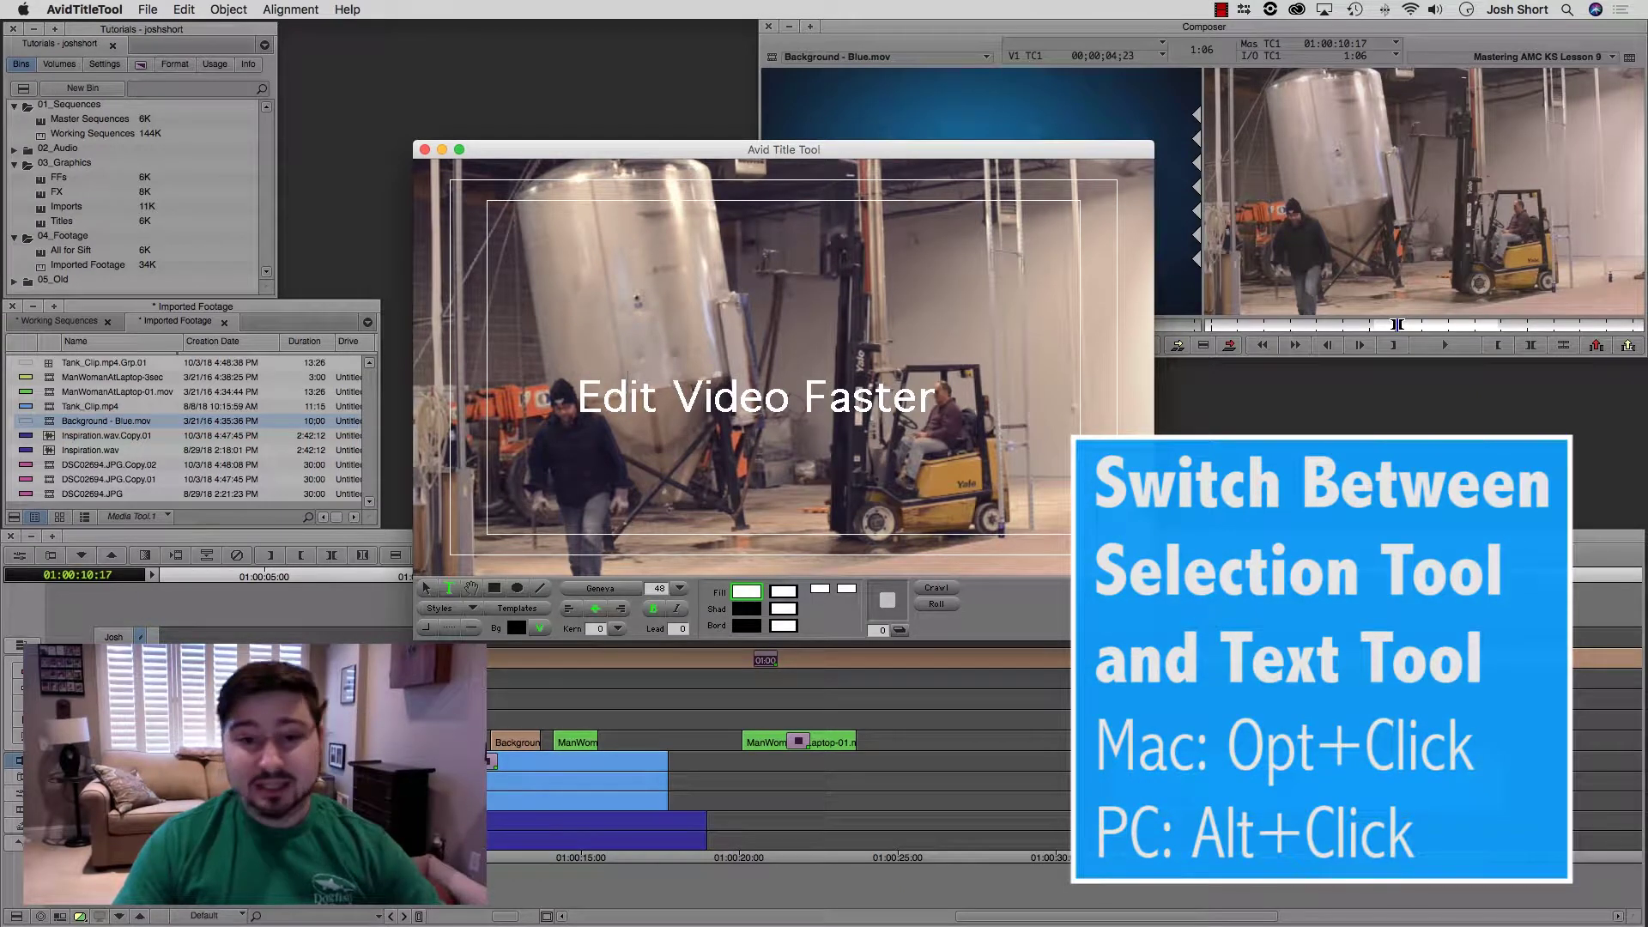
alt+click(651, 479)
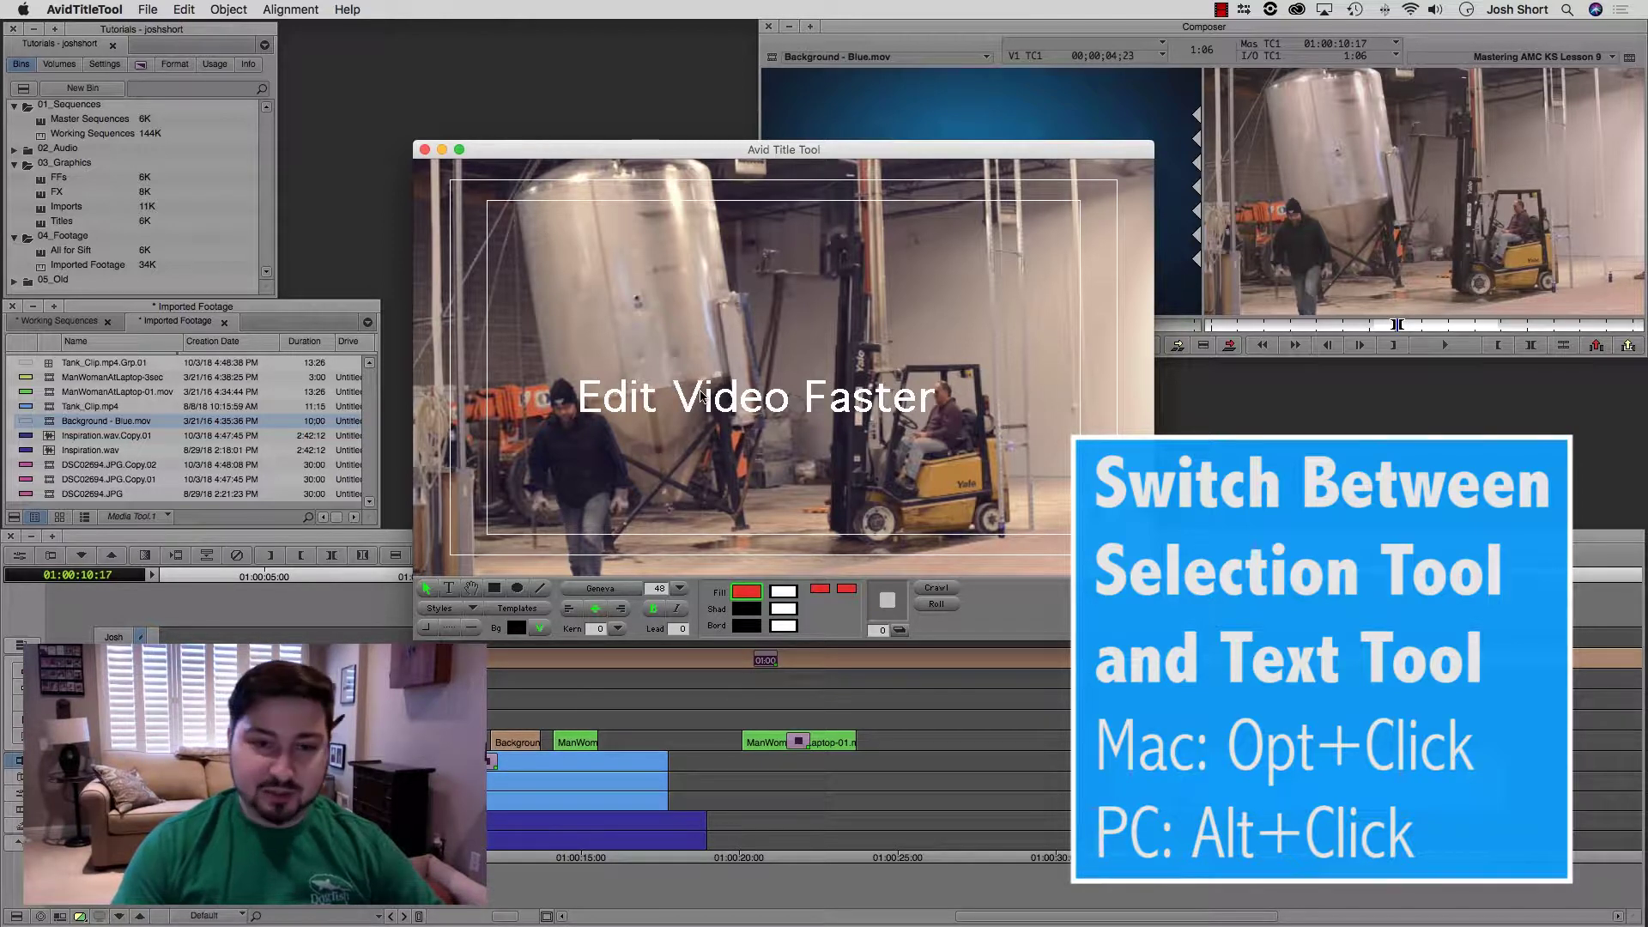
alt+click(672, 378)
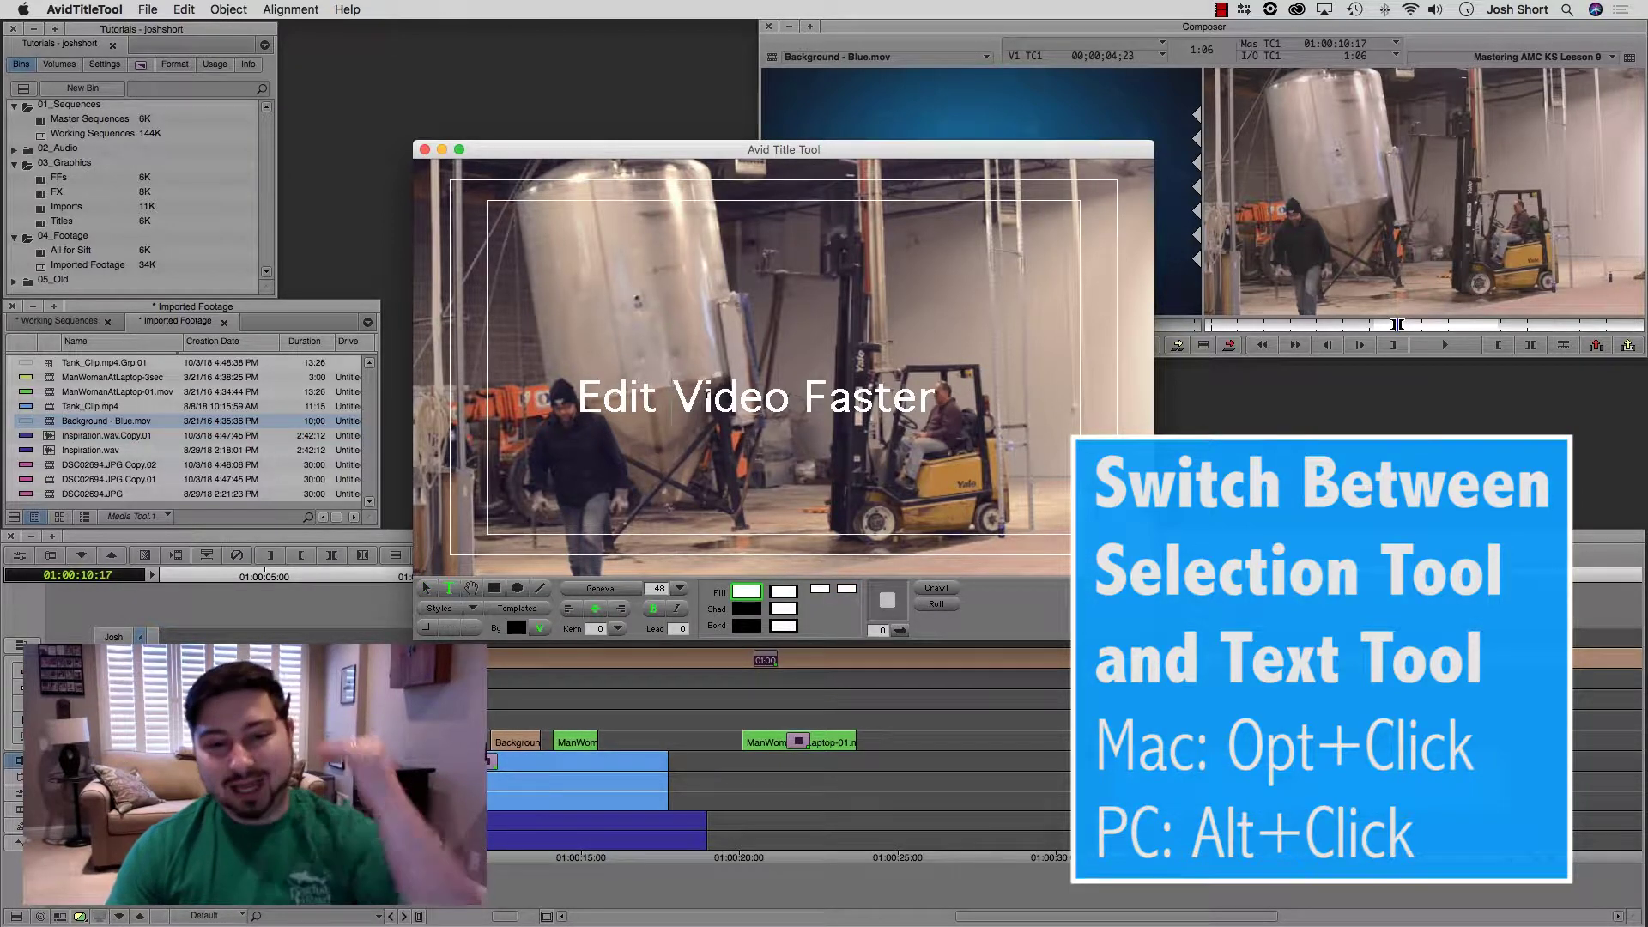
click(426, 589)
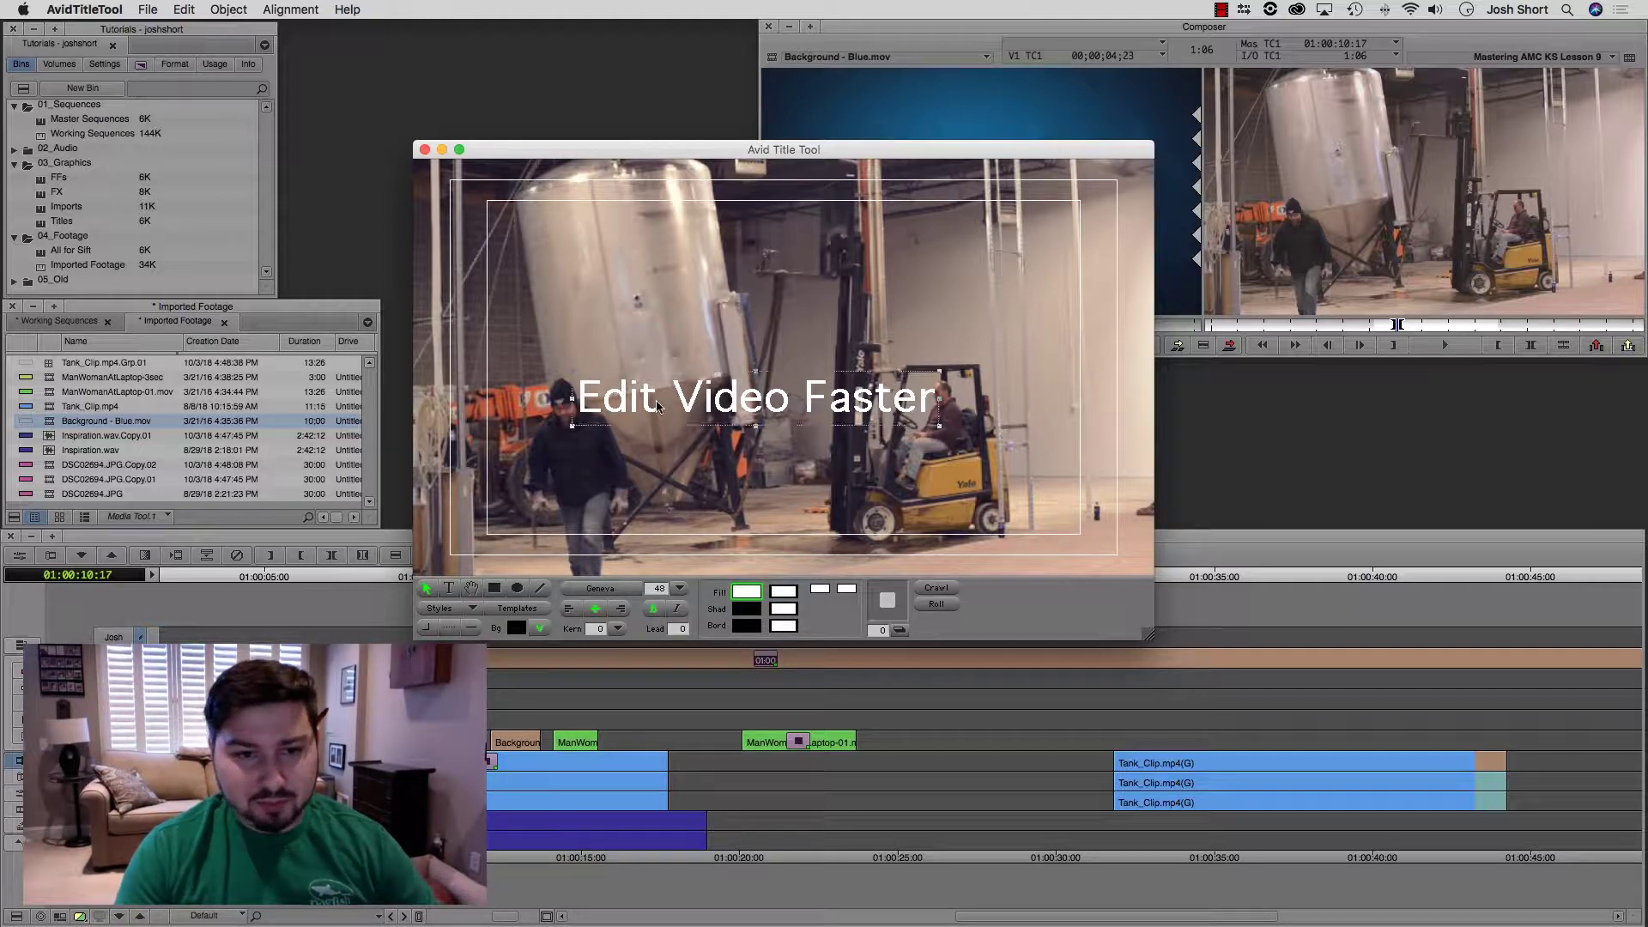
Keep the title bold and upright after toggling bold and italic, and add a depth-6 drop shadow.
drag(657, 406, 661, 405)
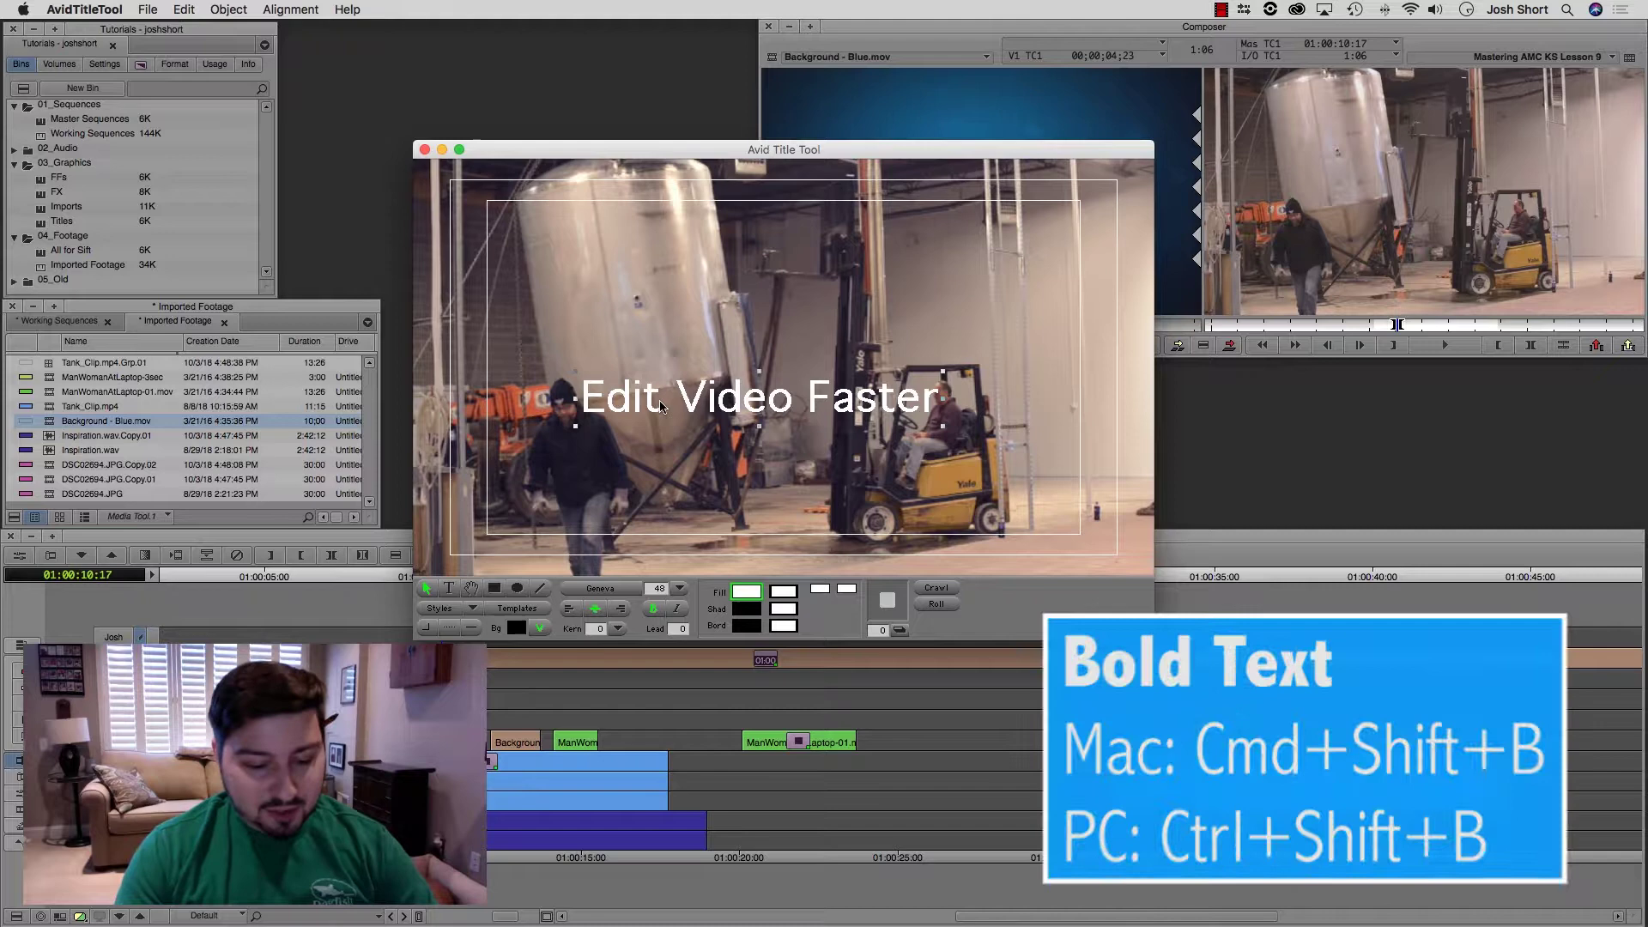
key(super+shift+b)
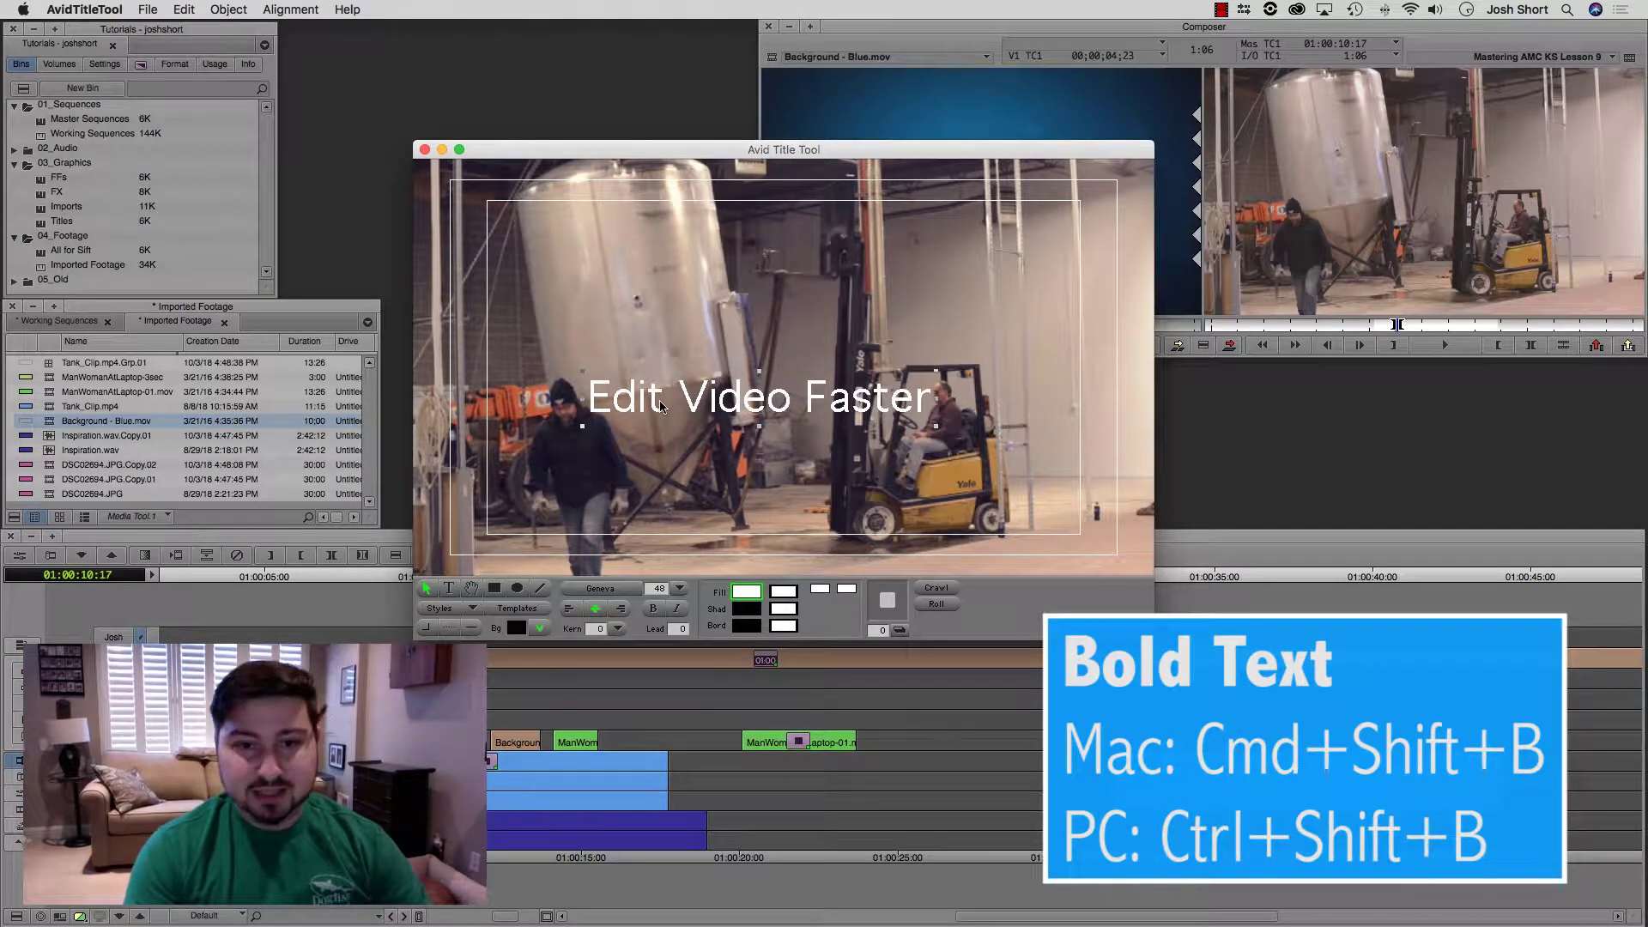
key(super+shift+b)
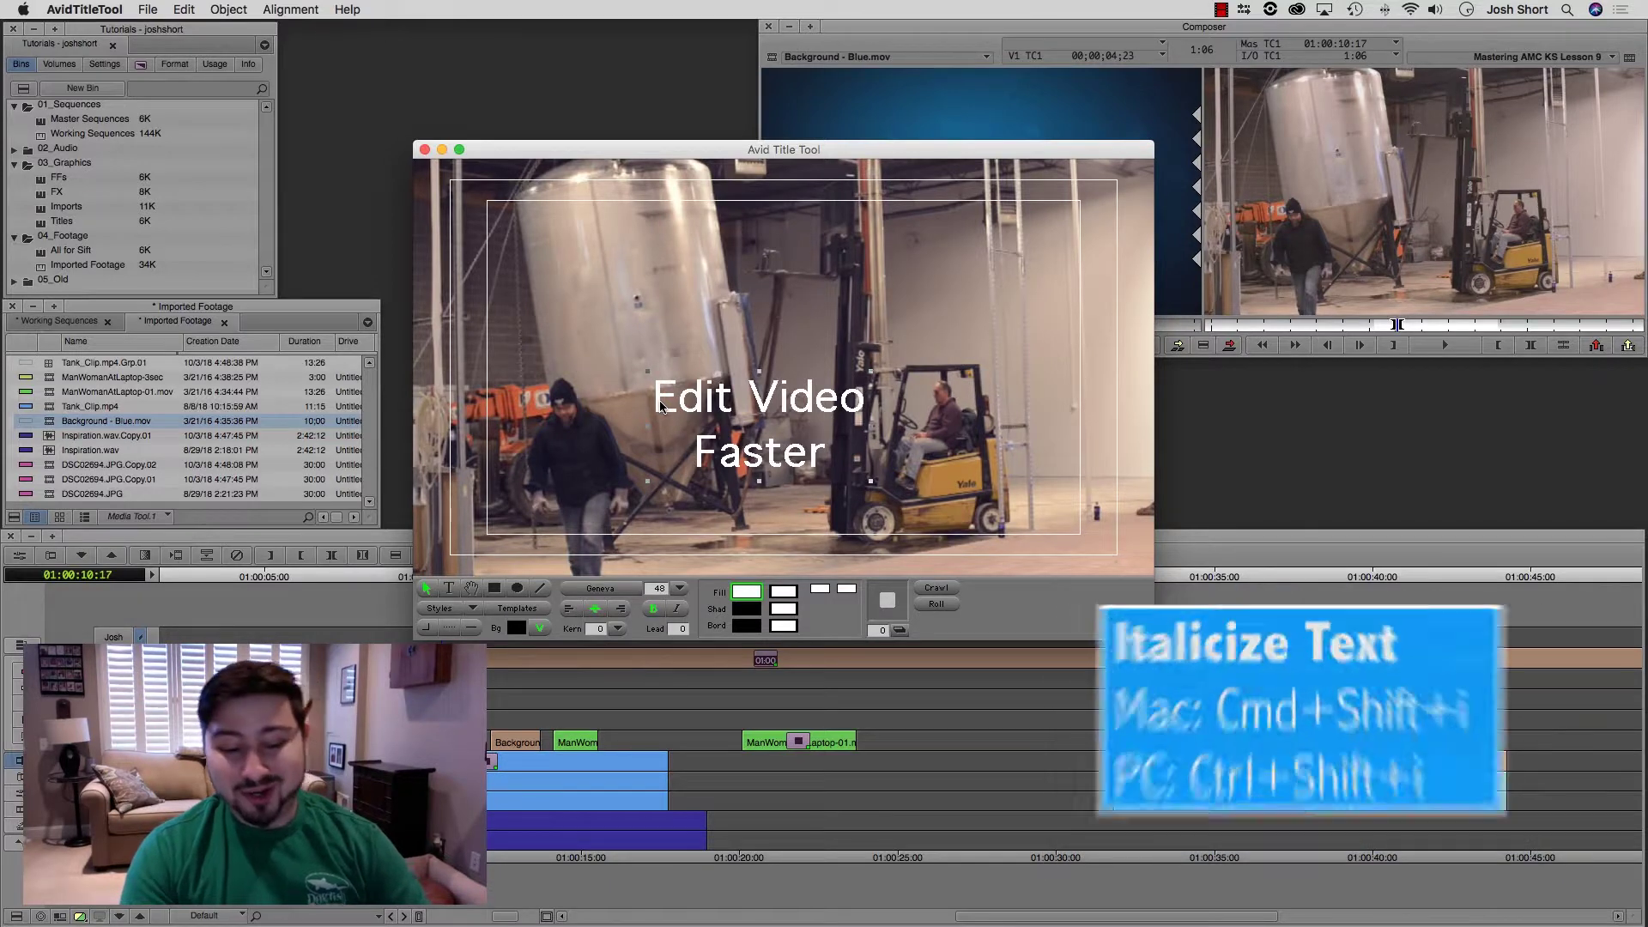
key(super+shift+i)
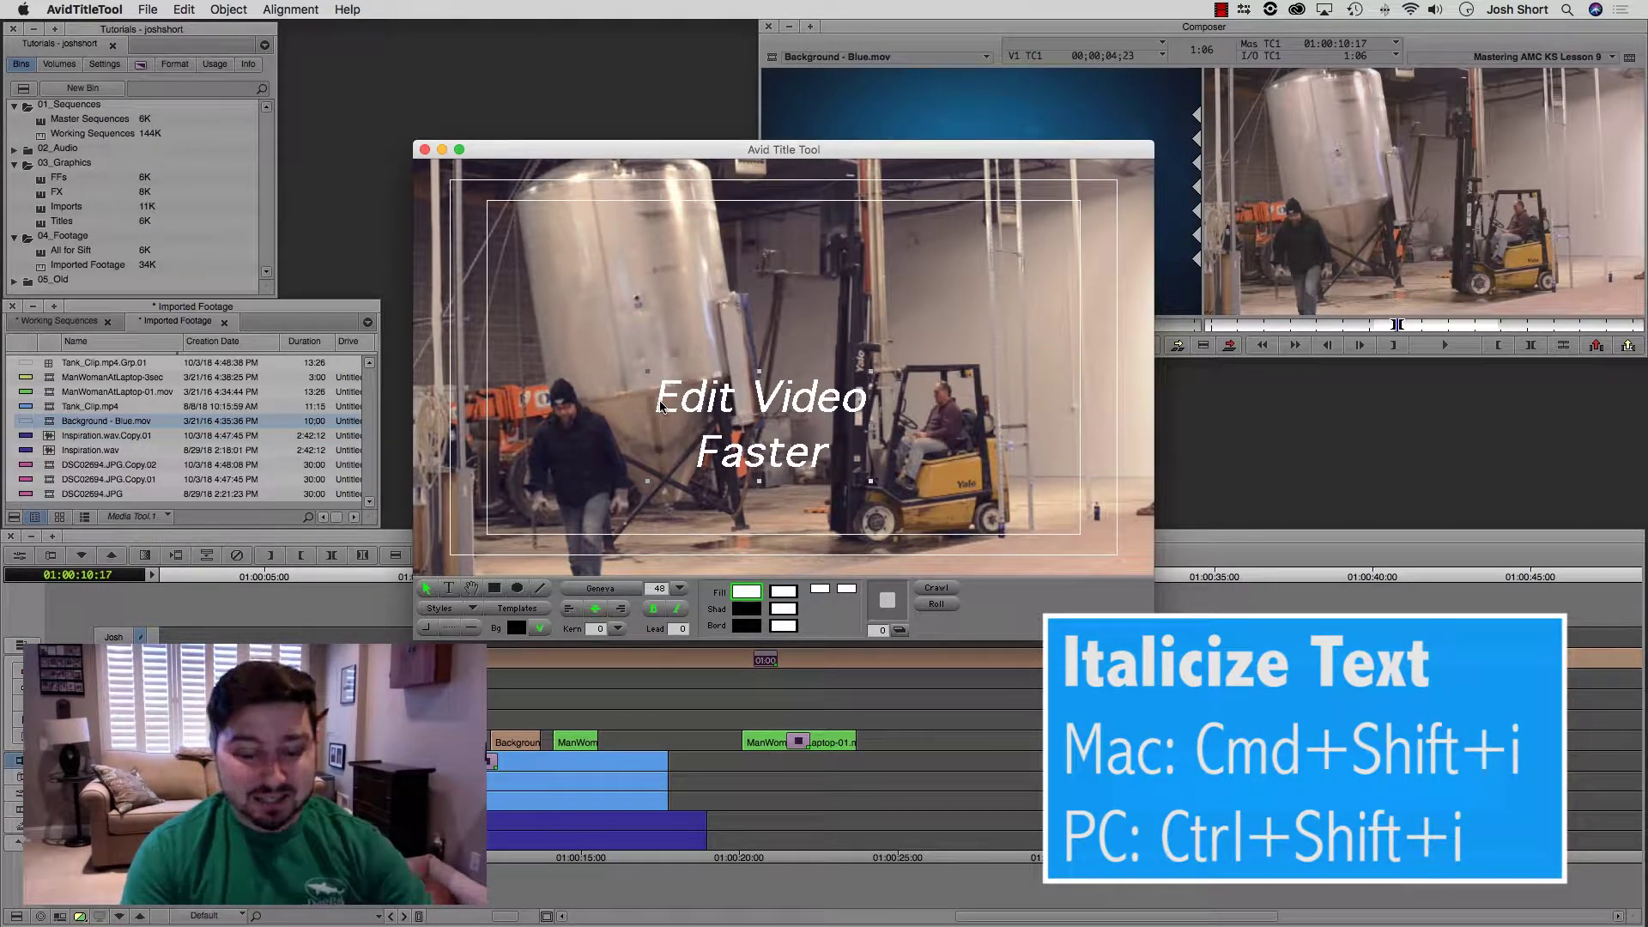
key(super+shift+i)
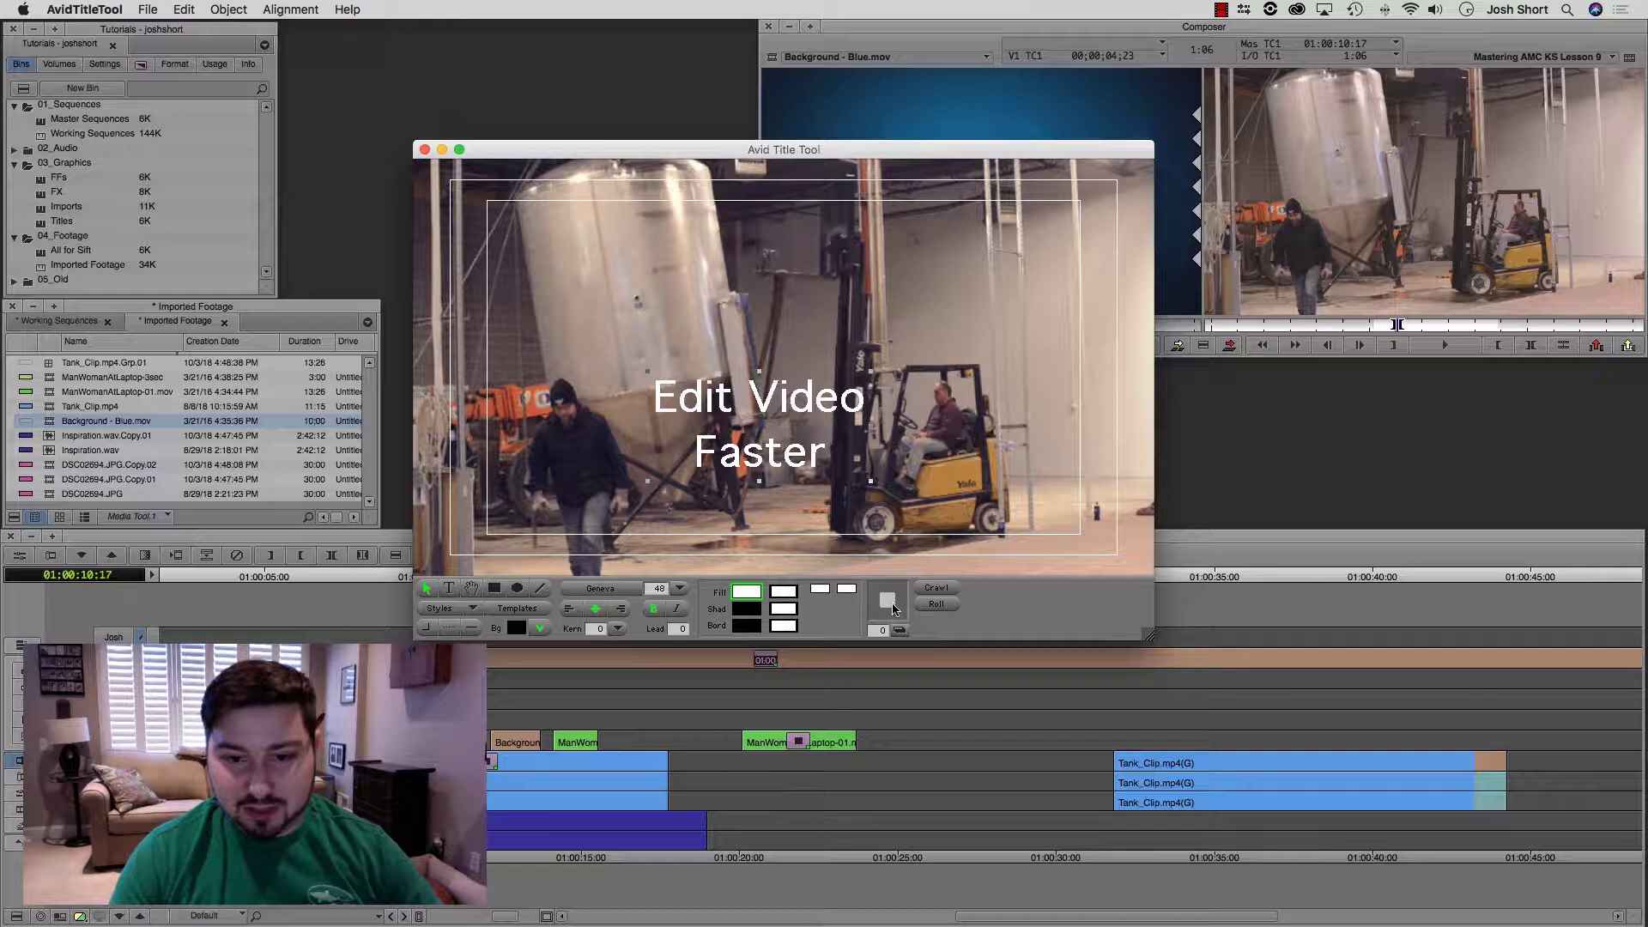
drag(896, 611, 899, 615)
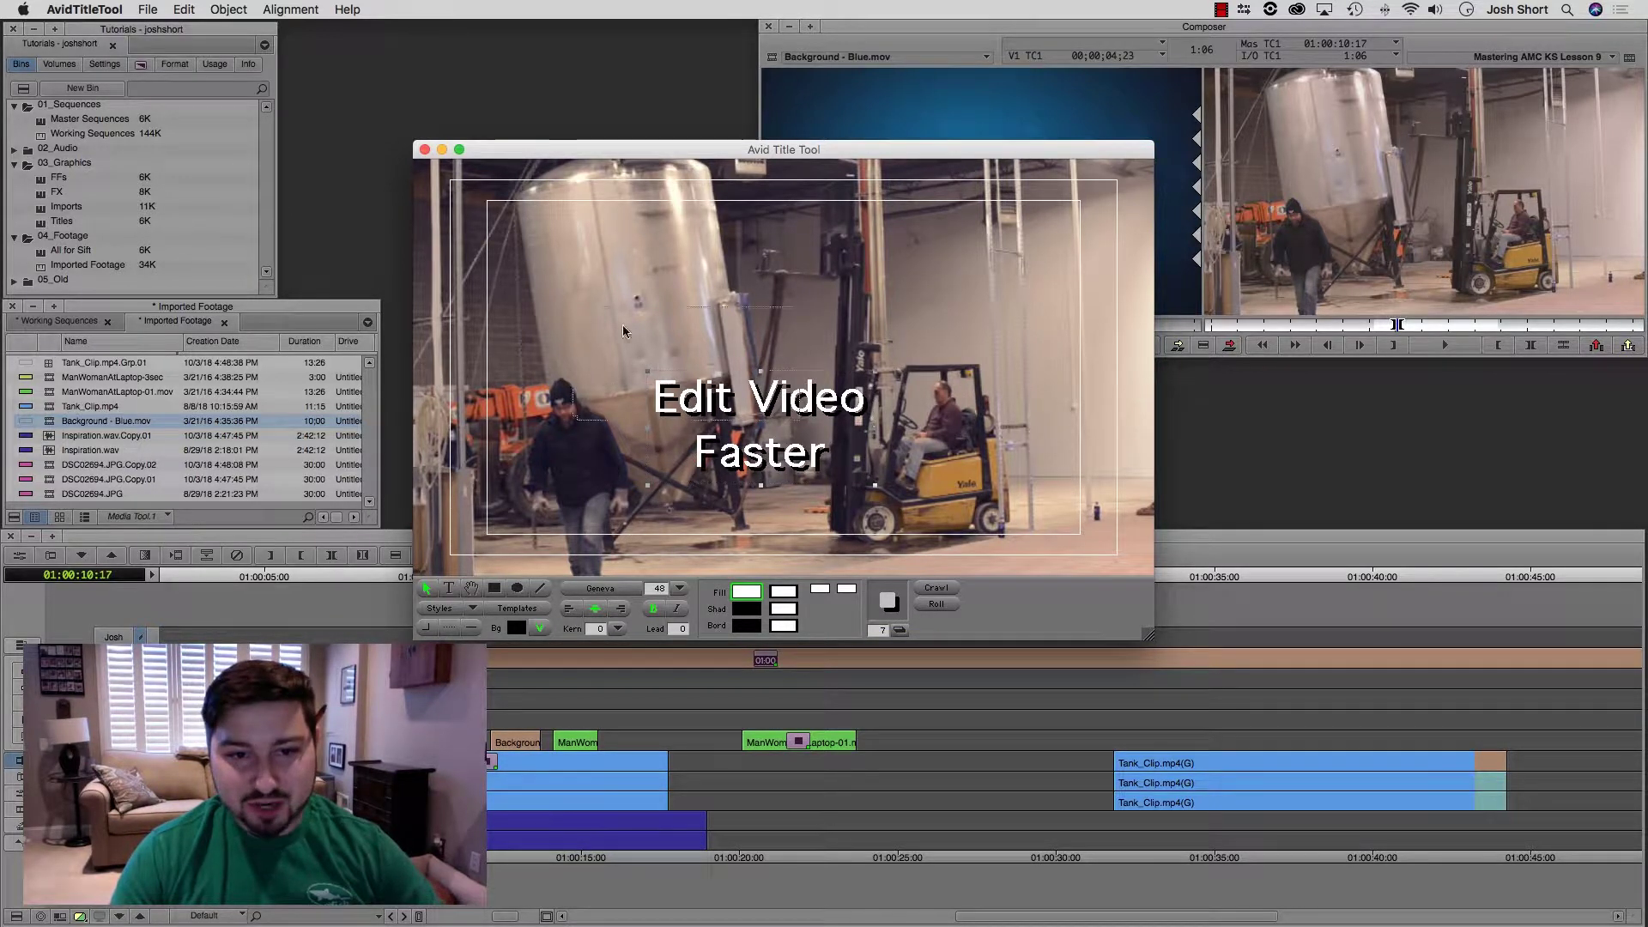
Move the title to the upper left and set its soft shadow softness from 4 to 15.
drag(703, 400, 577, 270)
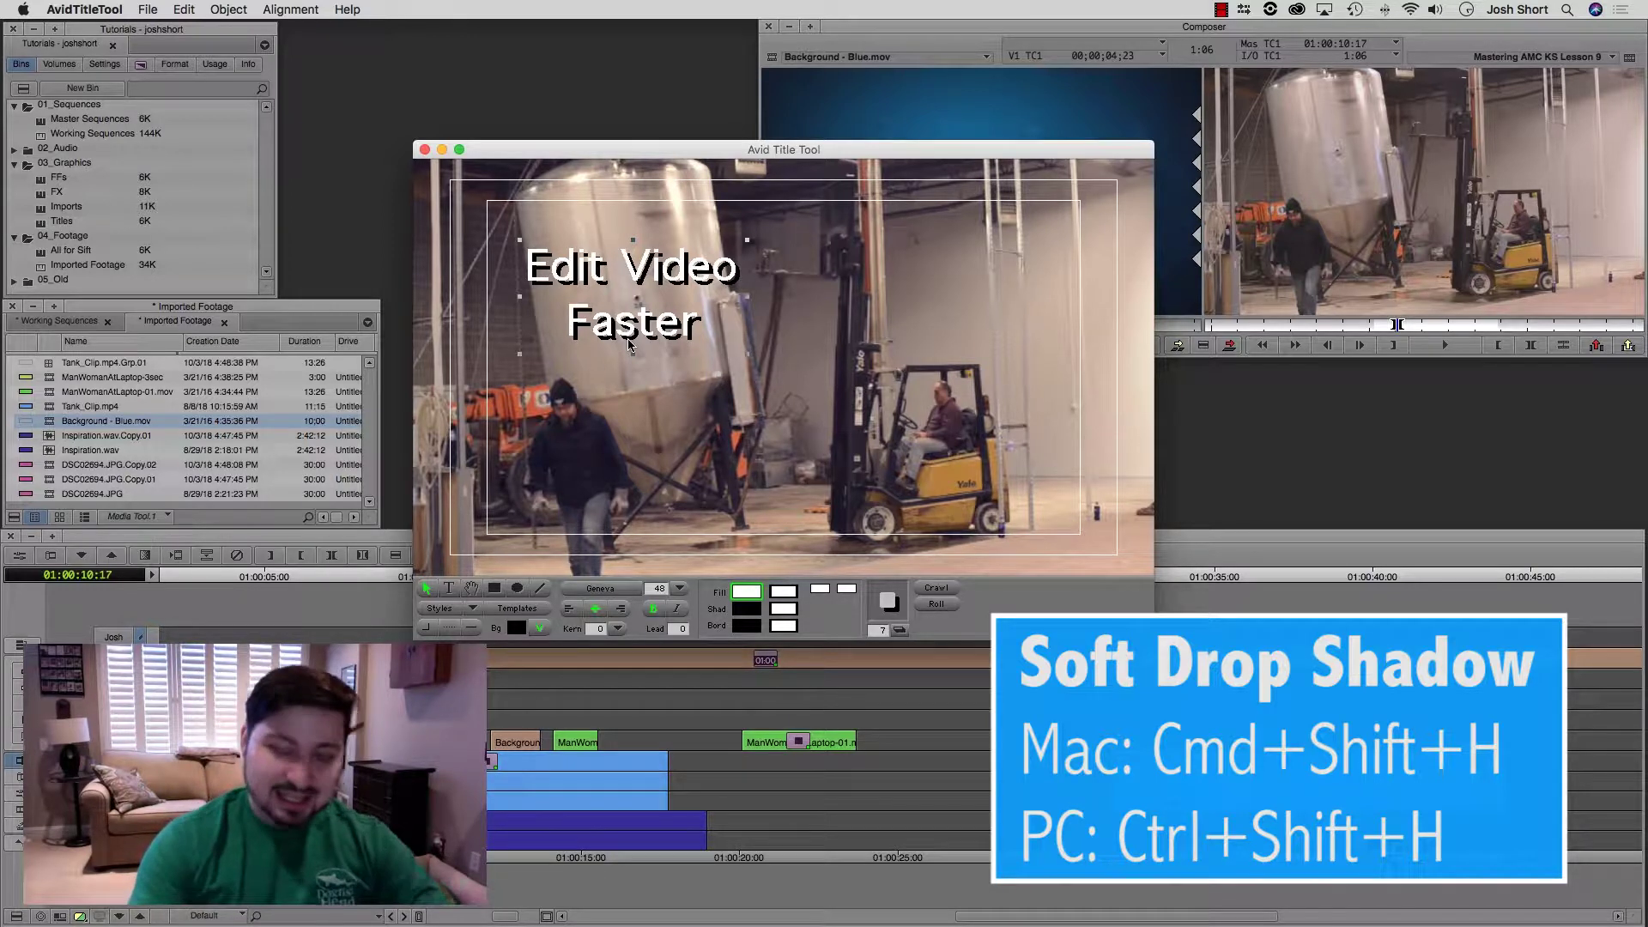
key(super+shift+h)
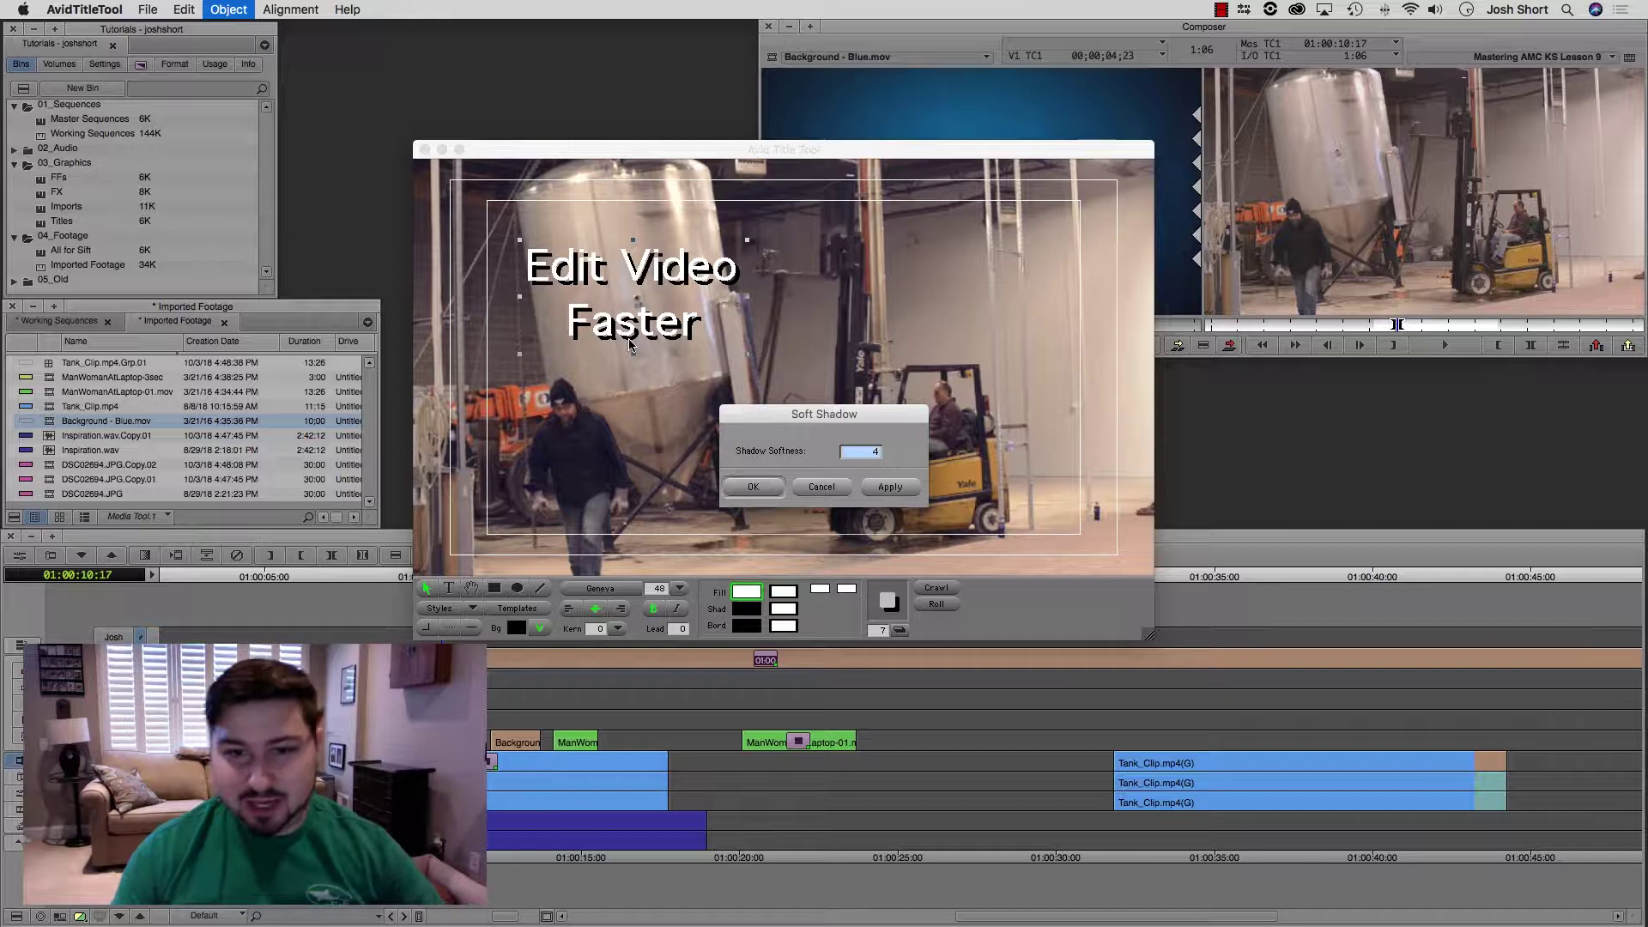
click(764, 489)
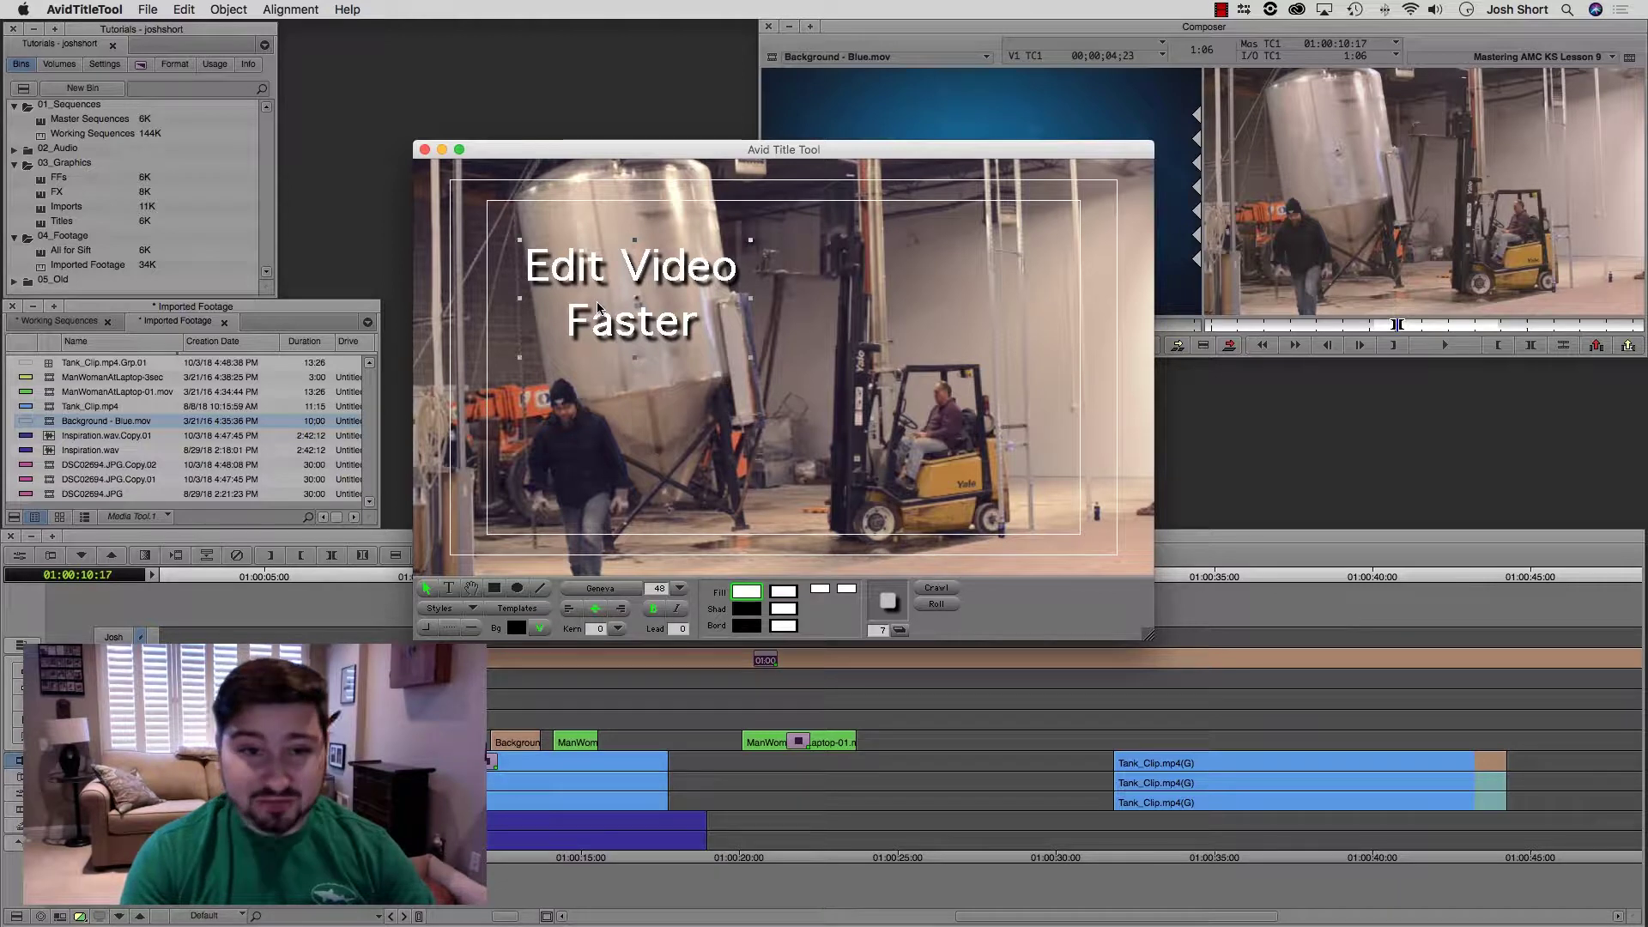
key(super+shift+s)
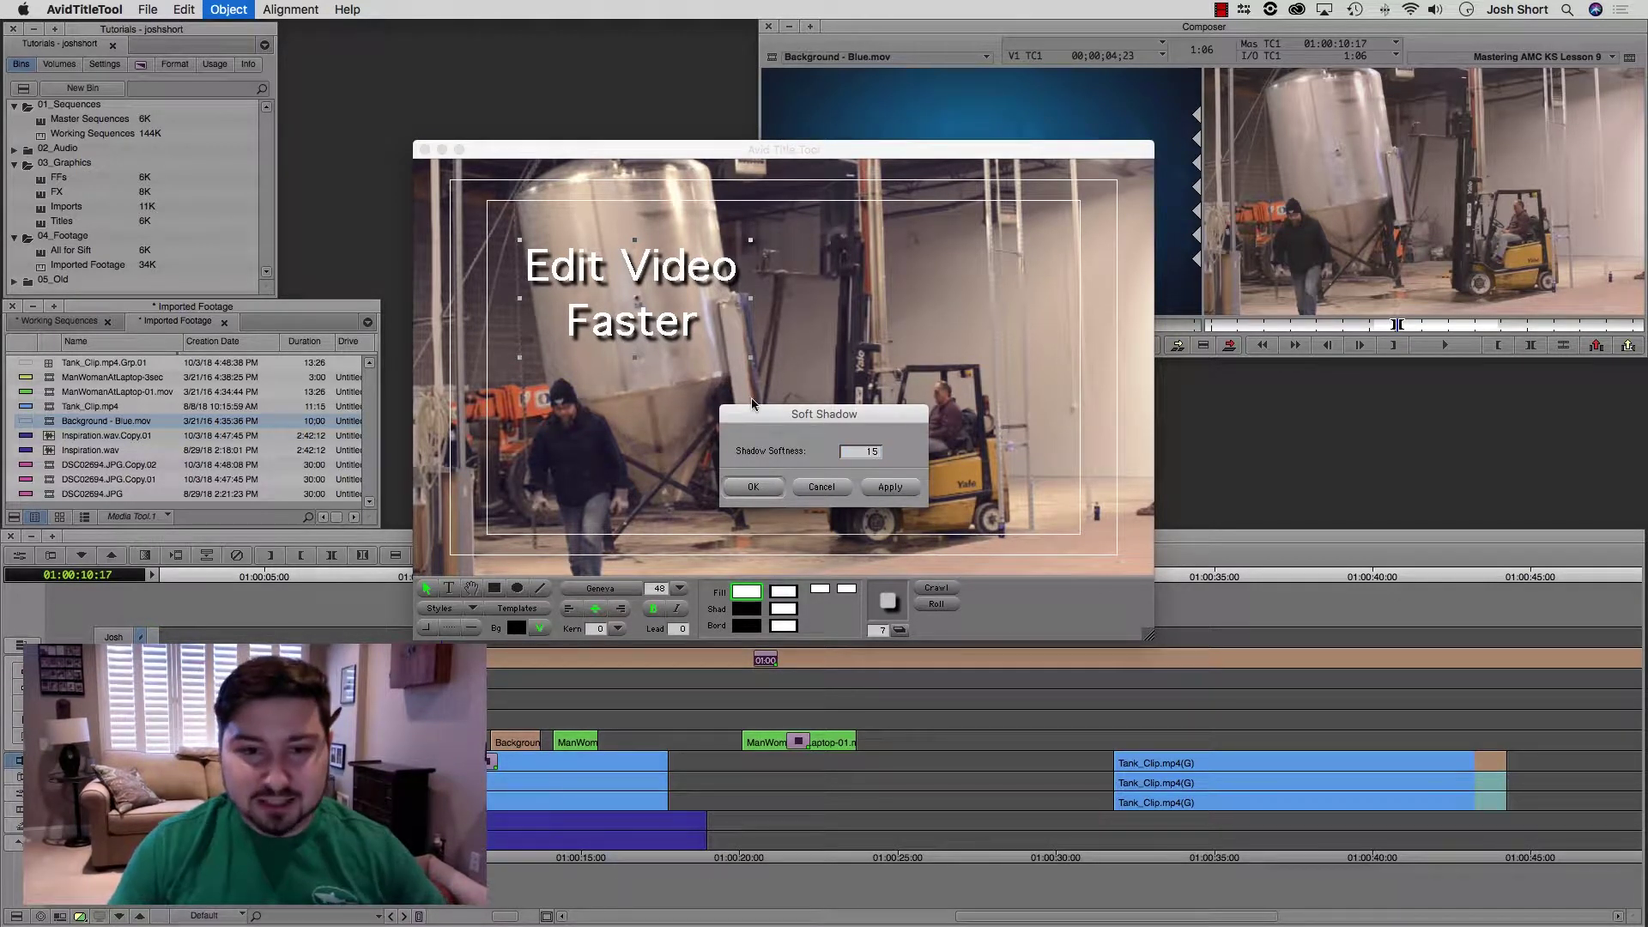
click(750, 487)
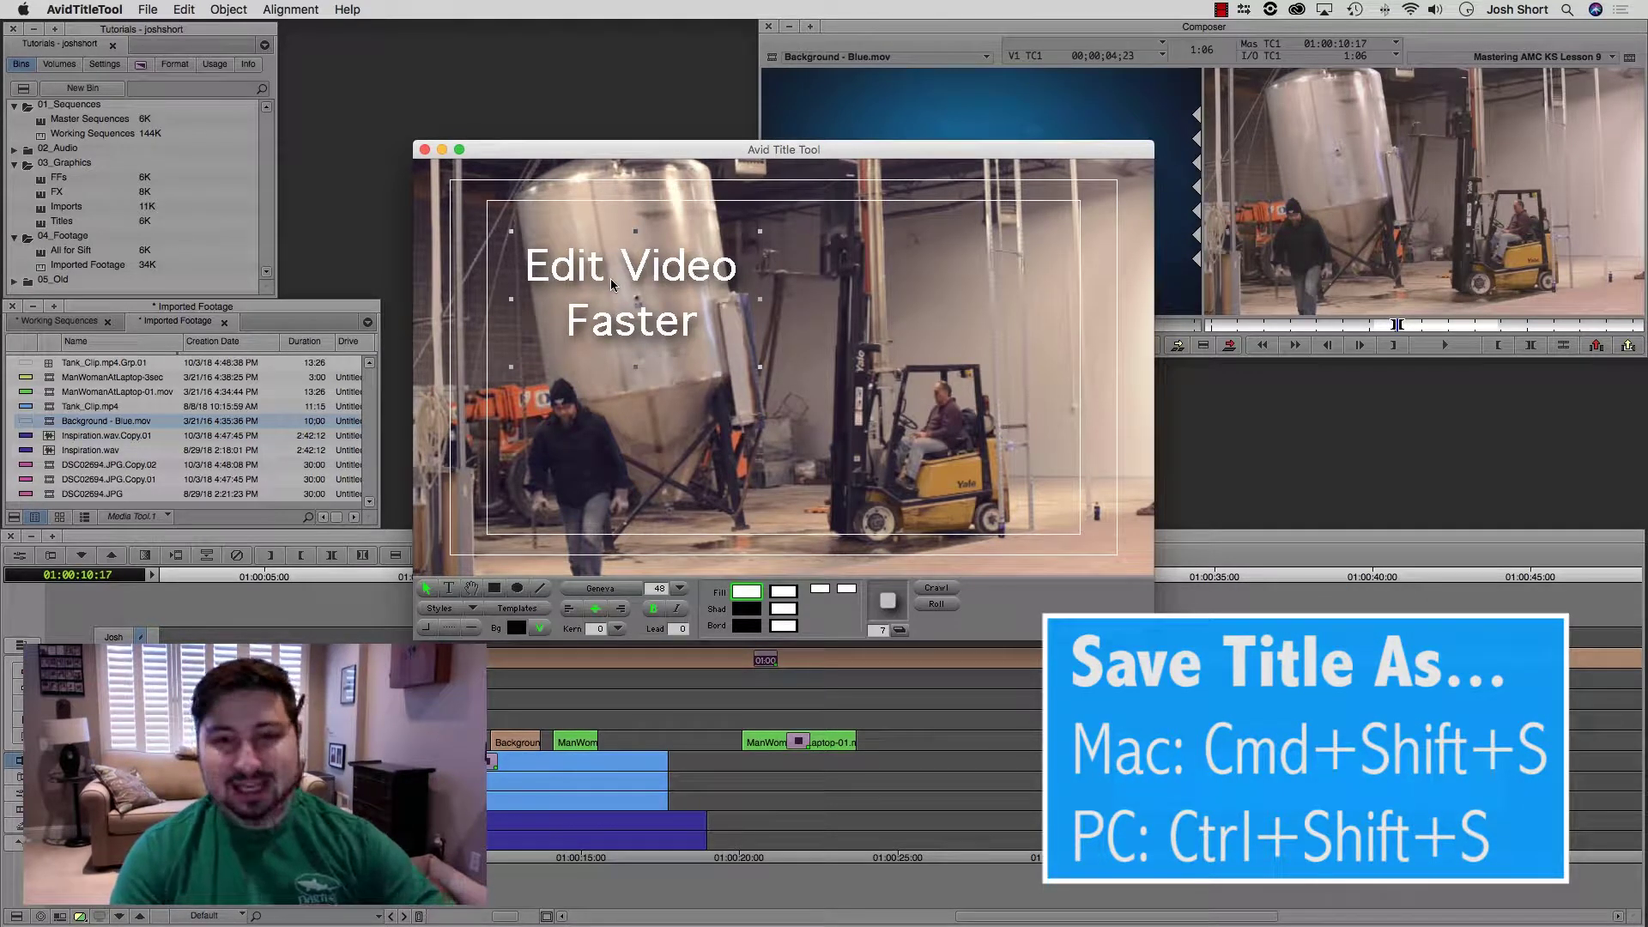
Cancel the save, close the Title Tool with Don't Save, and park the timeline at 01:00:11:25.
key(super+shift+s)
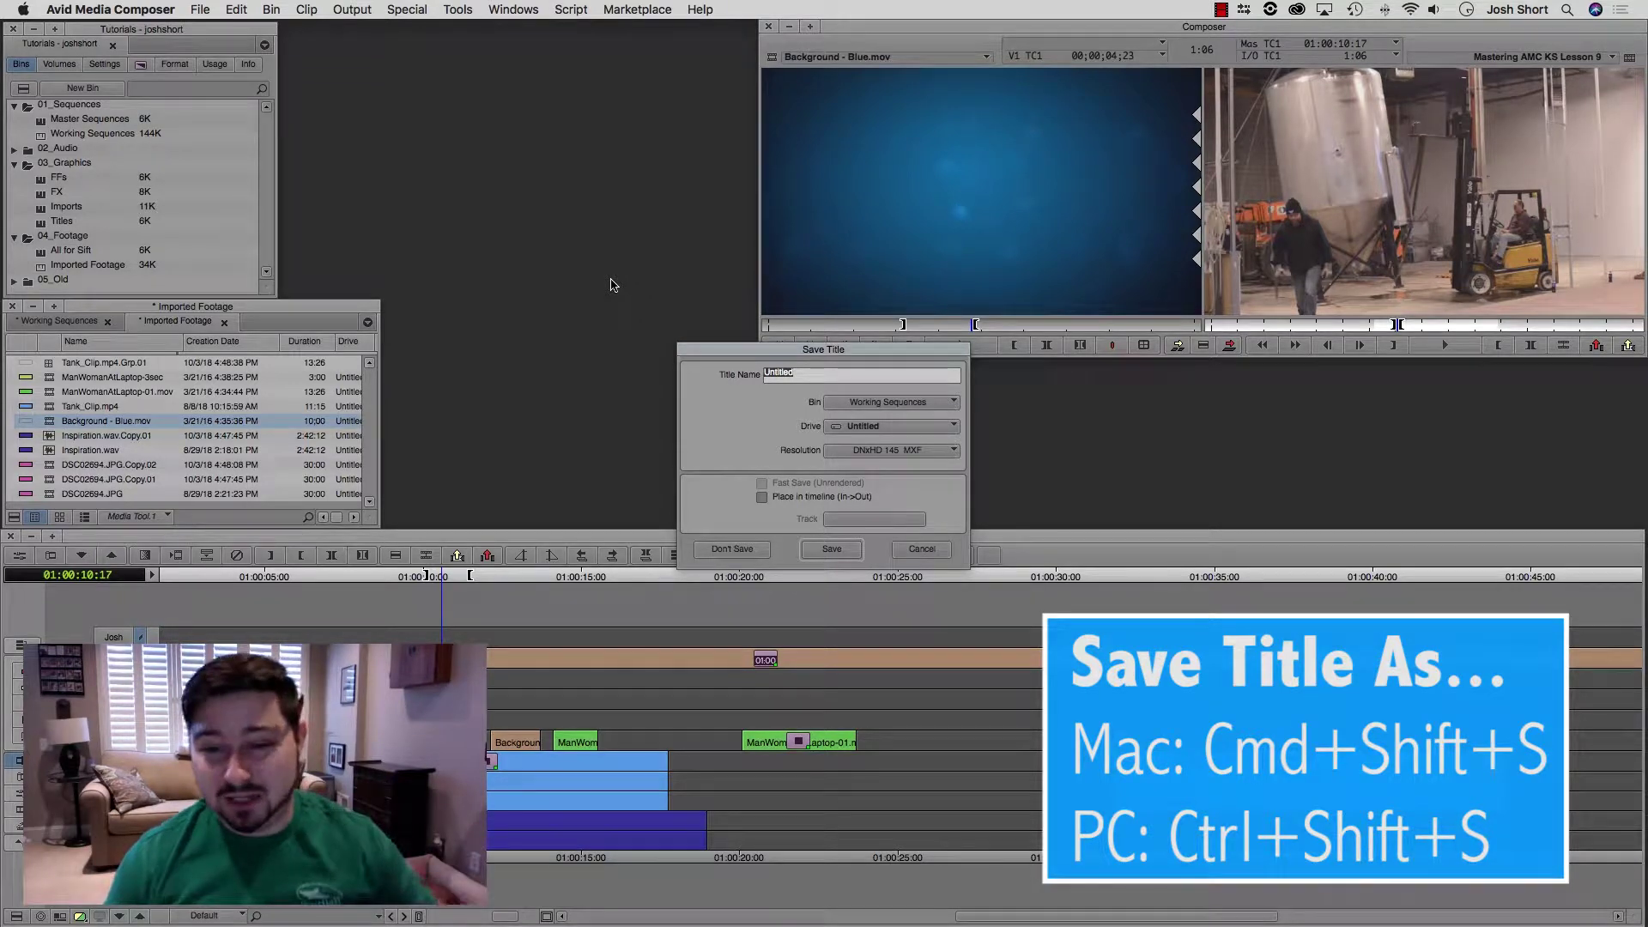
click(922, 549)
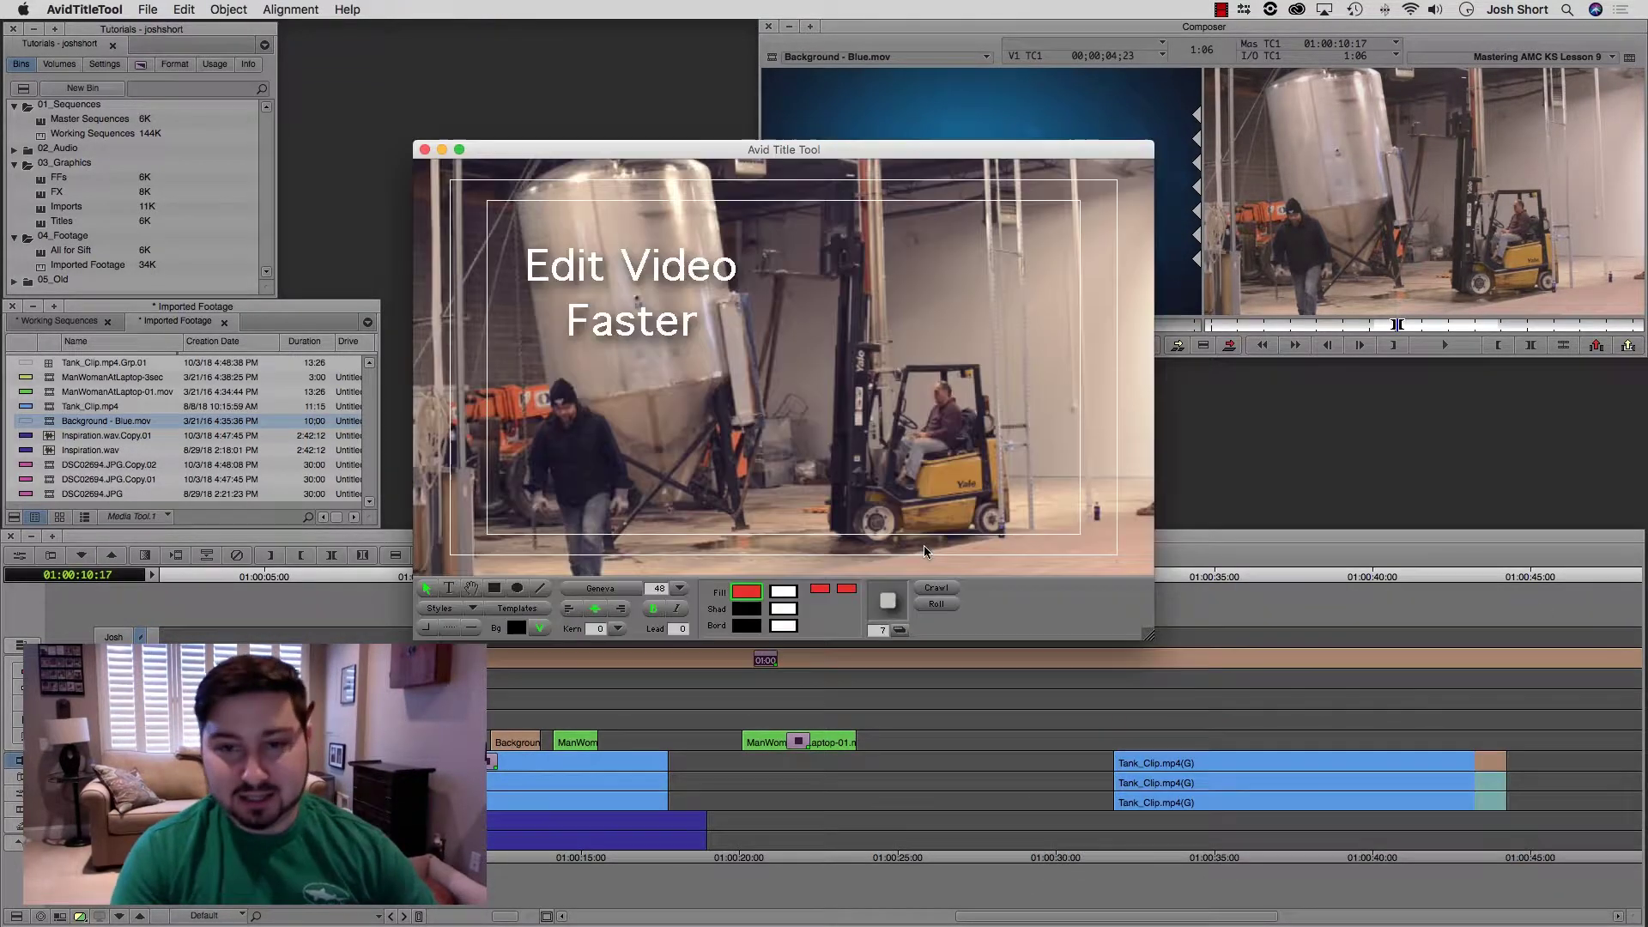
click(424, 149)
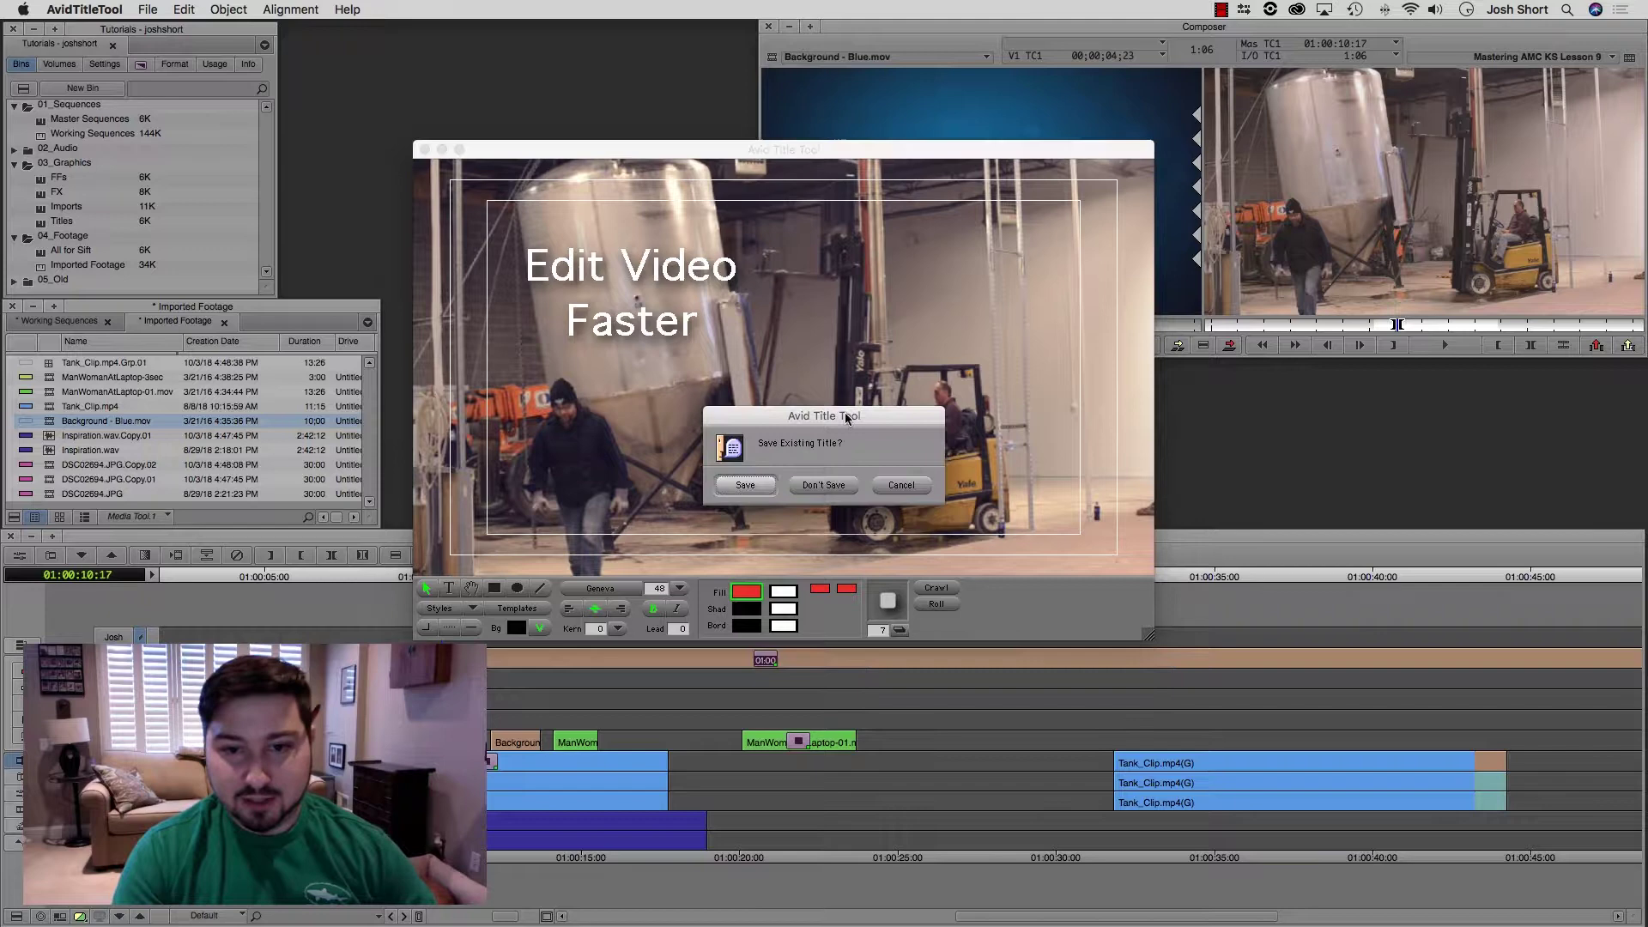
click(824, 487)
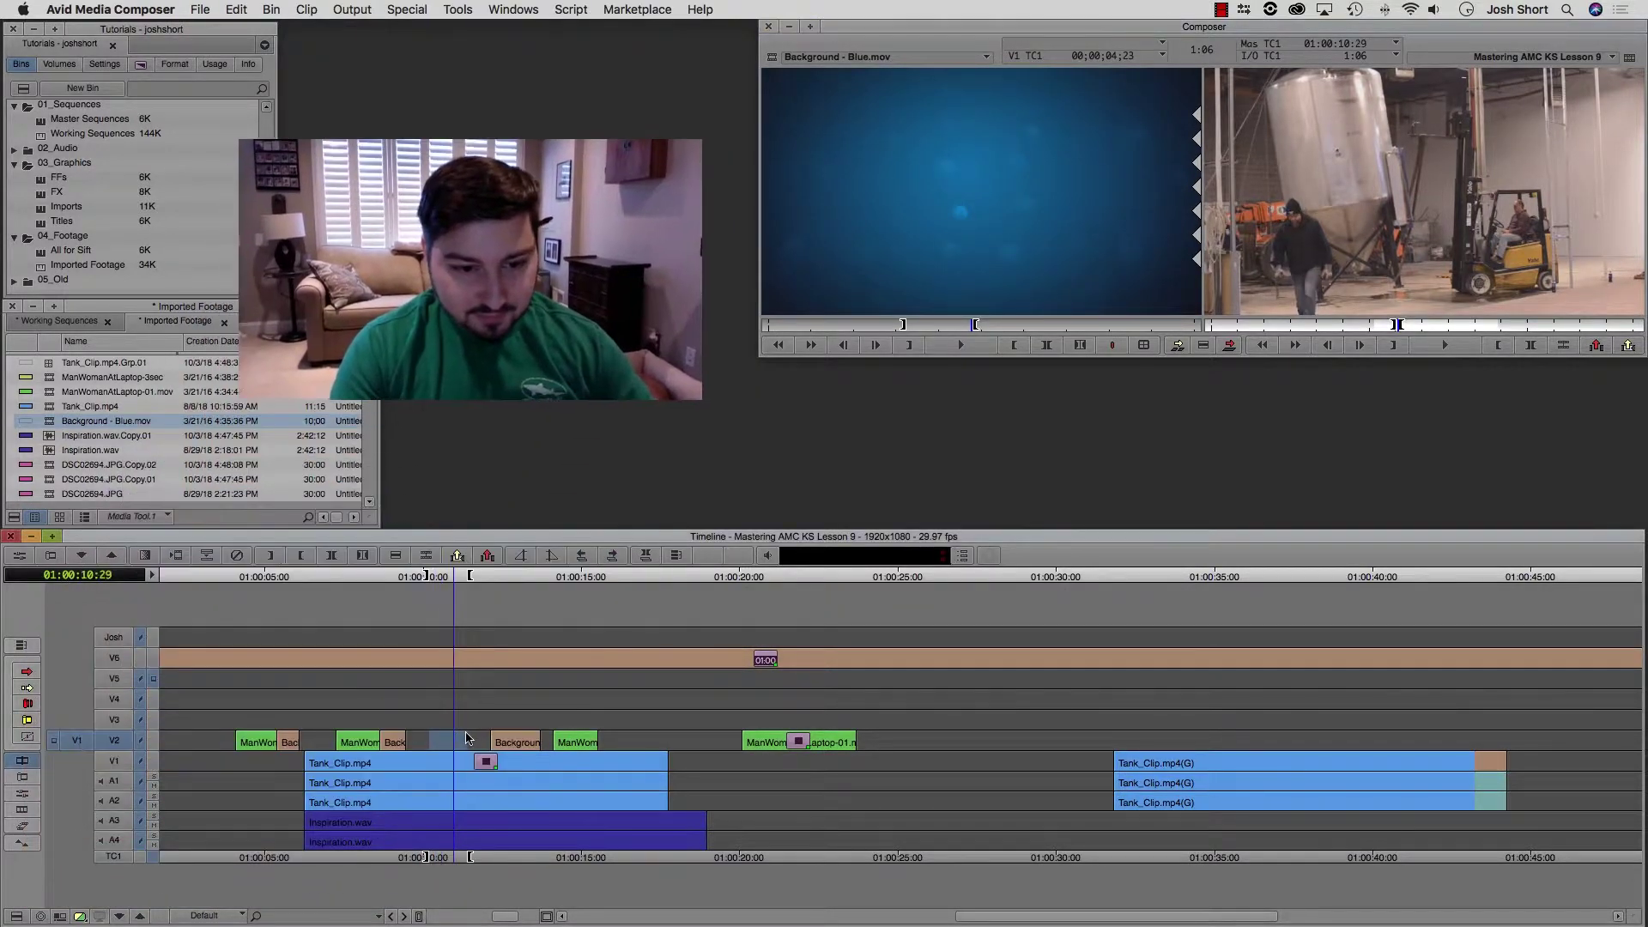
click(482, 740)
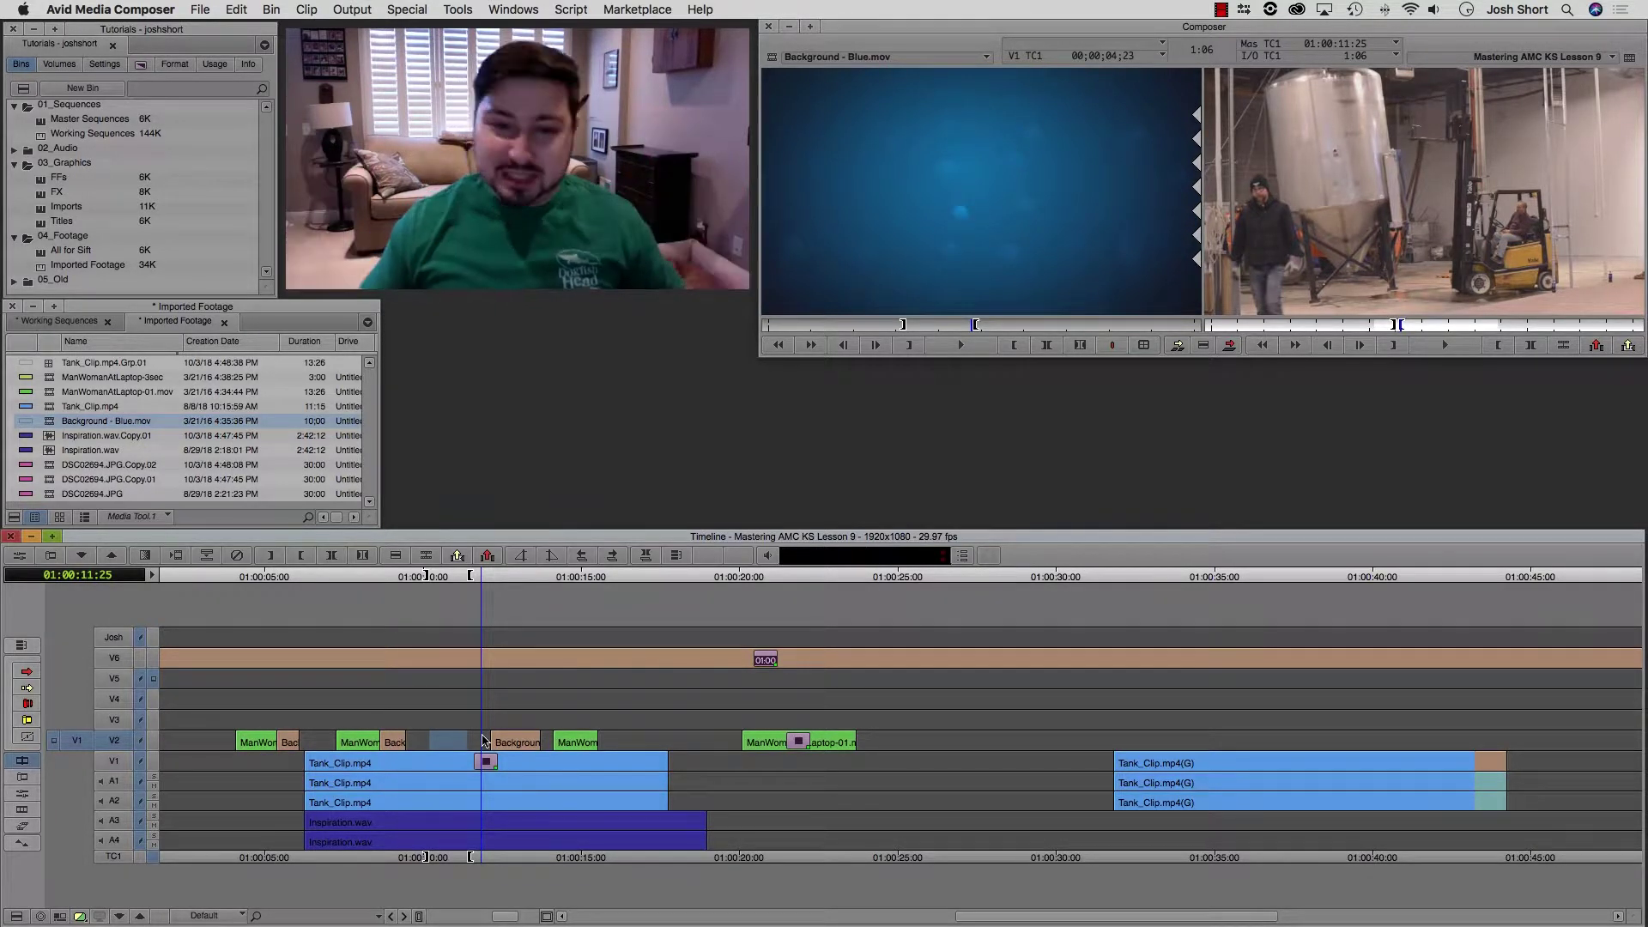
Zoom in on the later Tank clip in the sequence and play it from there.
click(498, 753)
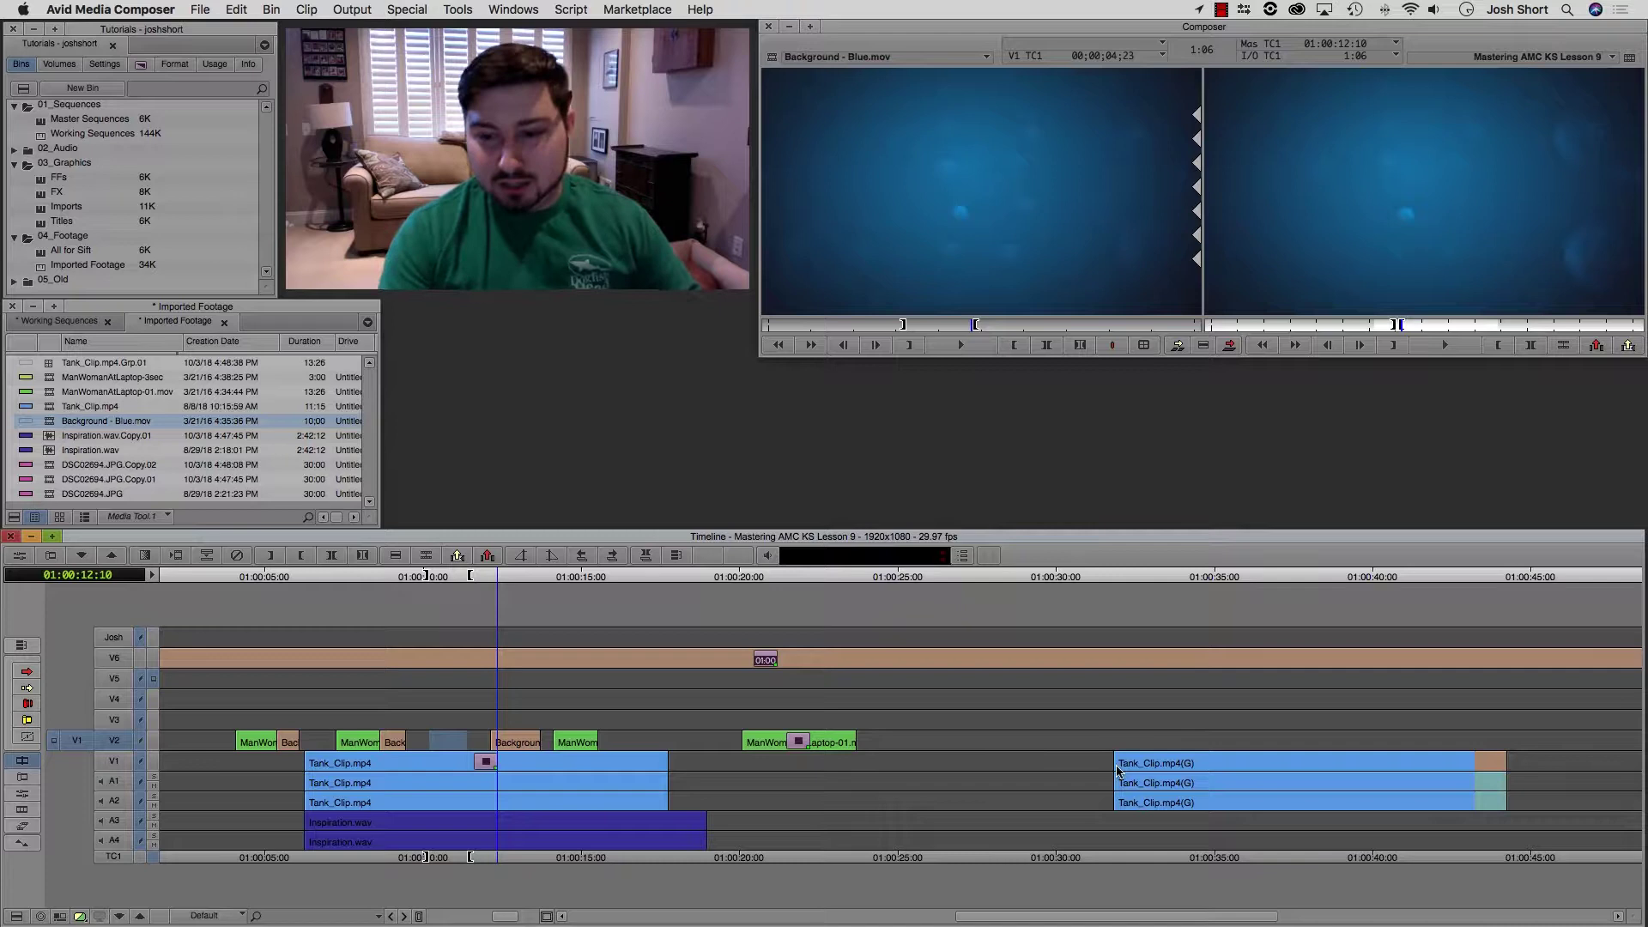
click(1153, 773)
key(super+bracketright)
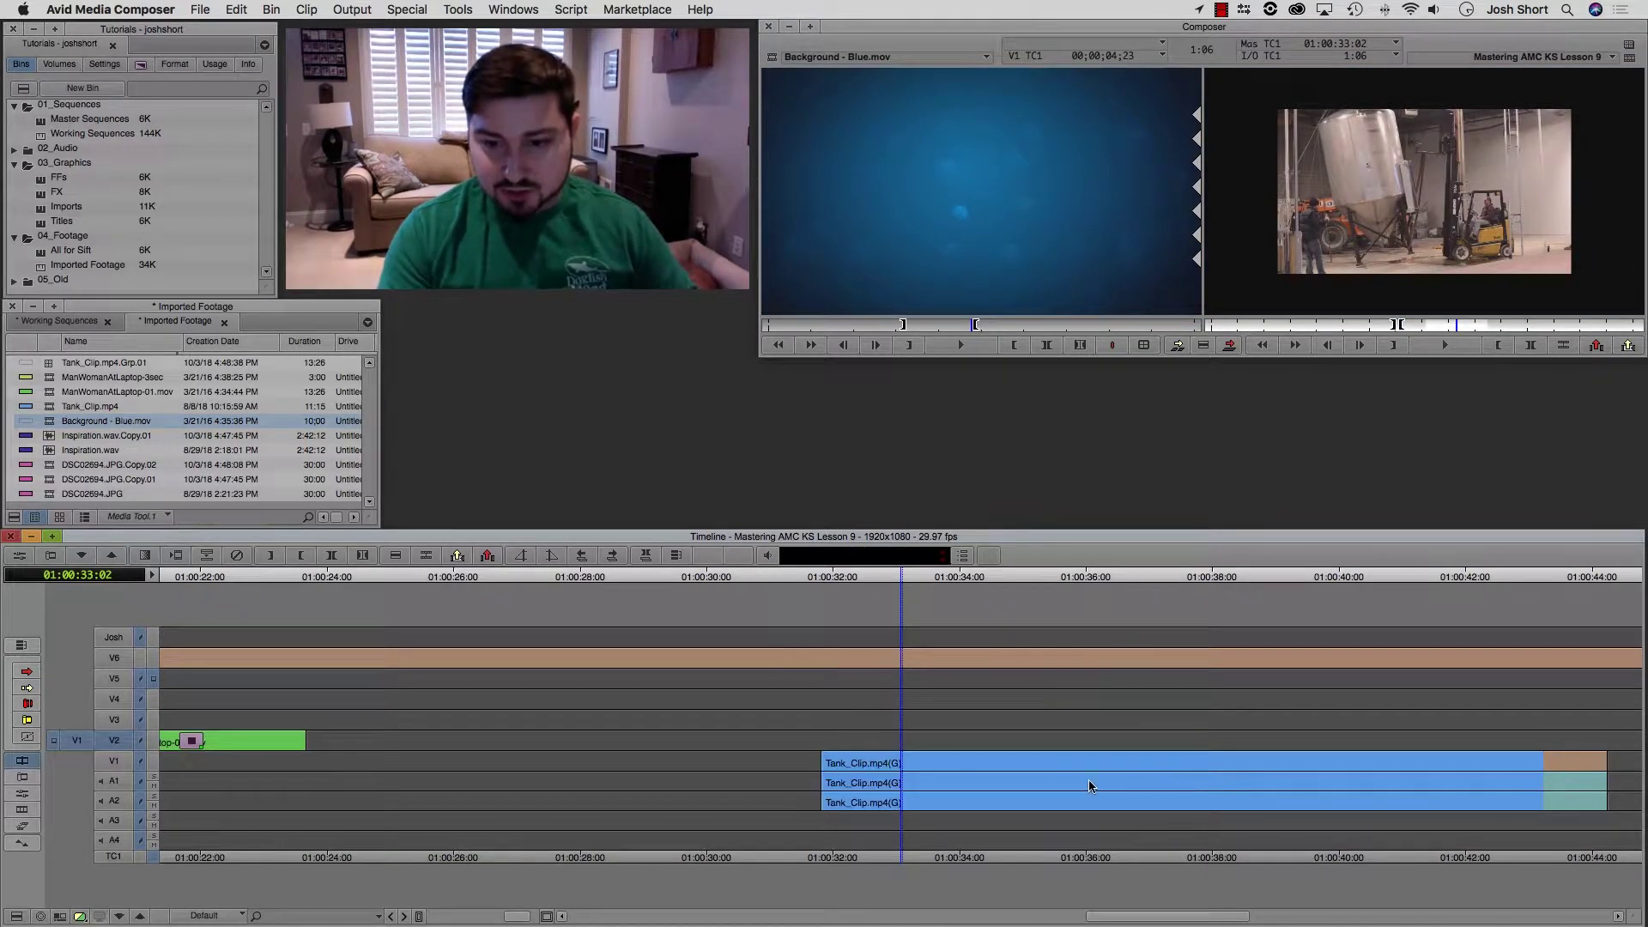
key(l)
drag(1139, 921, 1170, 921)
Patch the V1 source track onto the V1 record track and park at the Tank clip's start.
drag(632, 783, 609, 782)
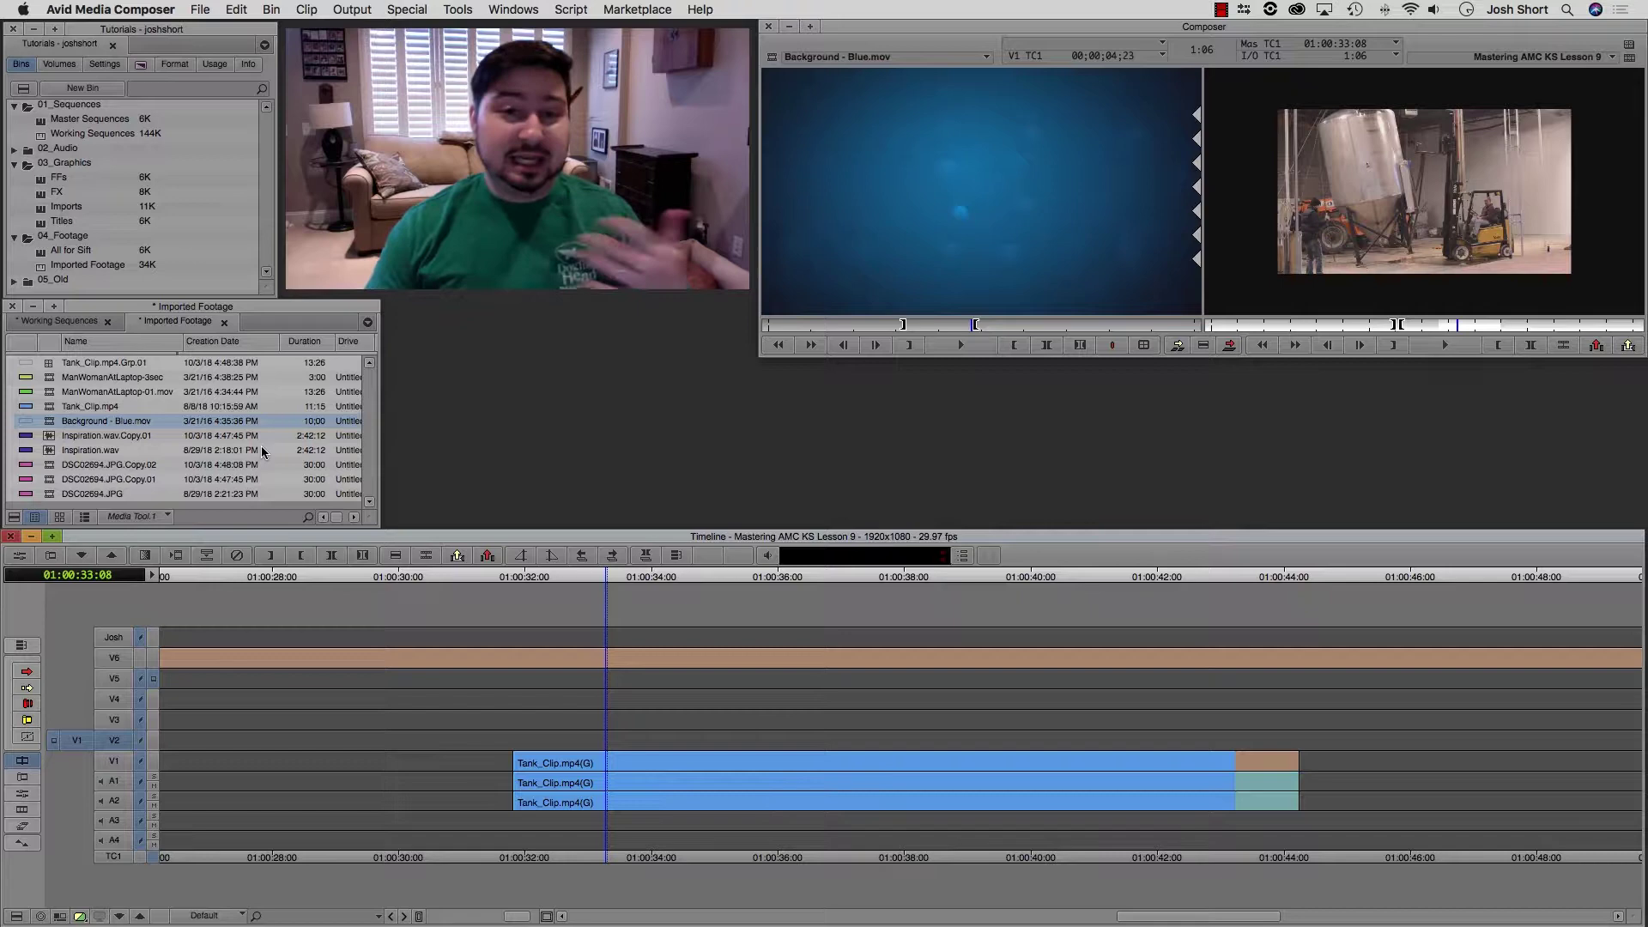
drag(71, 746, 77, 761)
drag(570, 779, 585, 780)
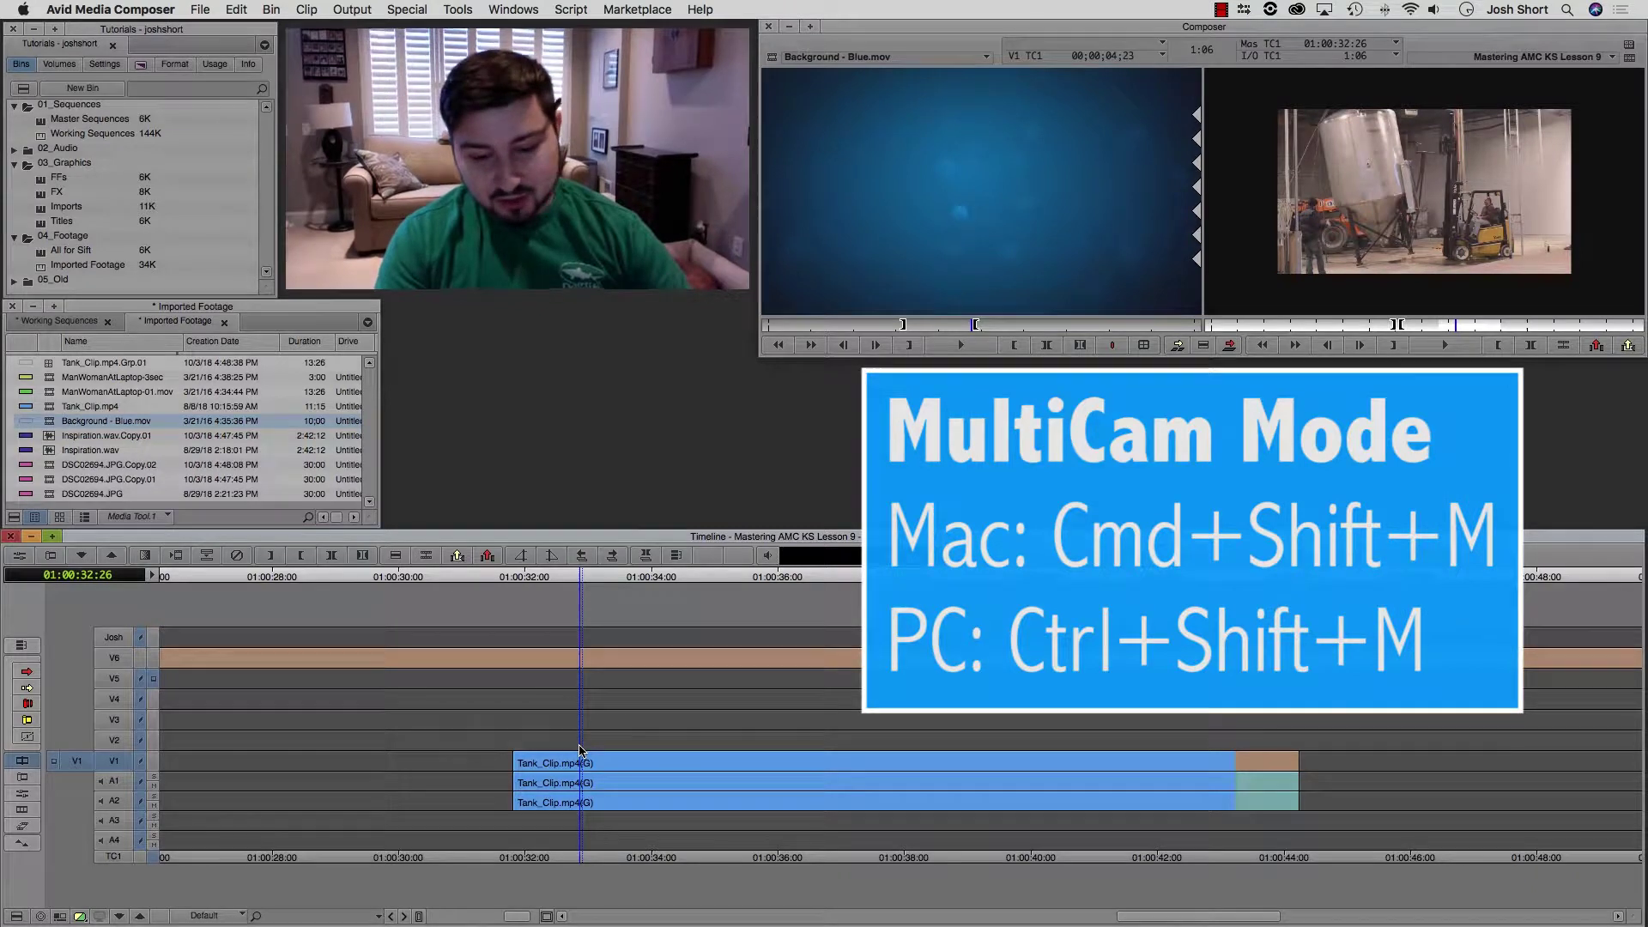
Enter MultiCam Mode, mute A1, preview the angles, and return to the Tank clip's start.
key(super+shift+m)
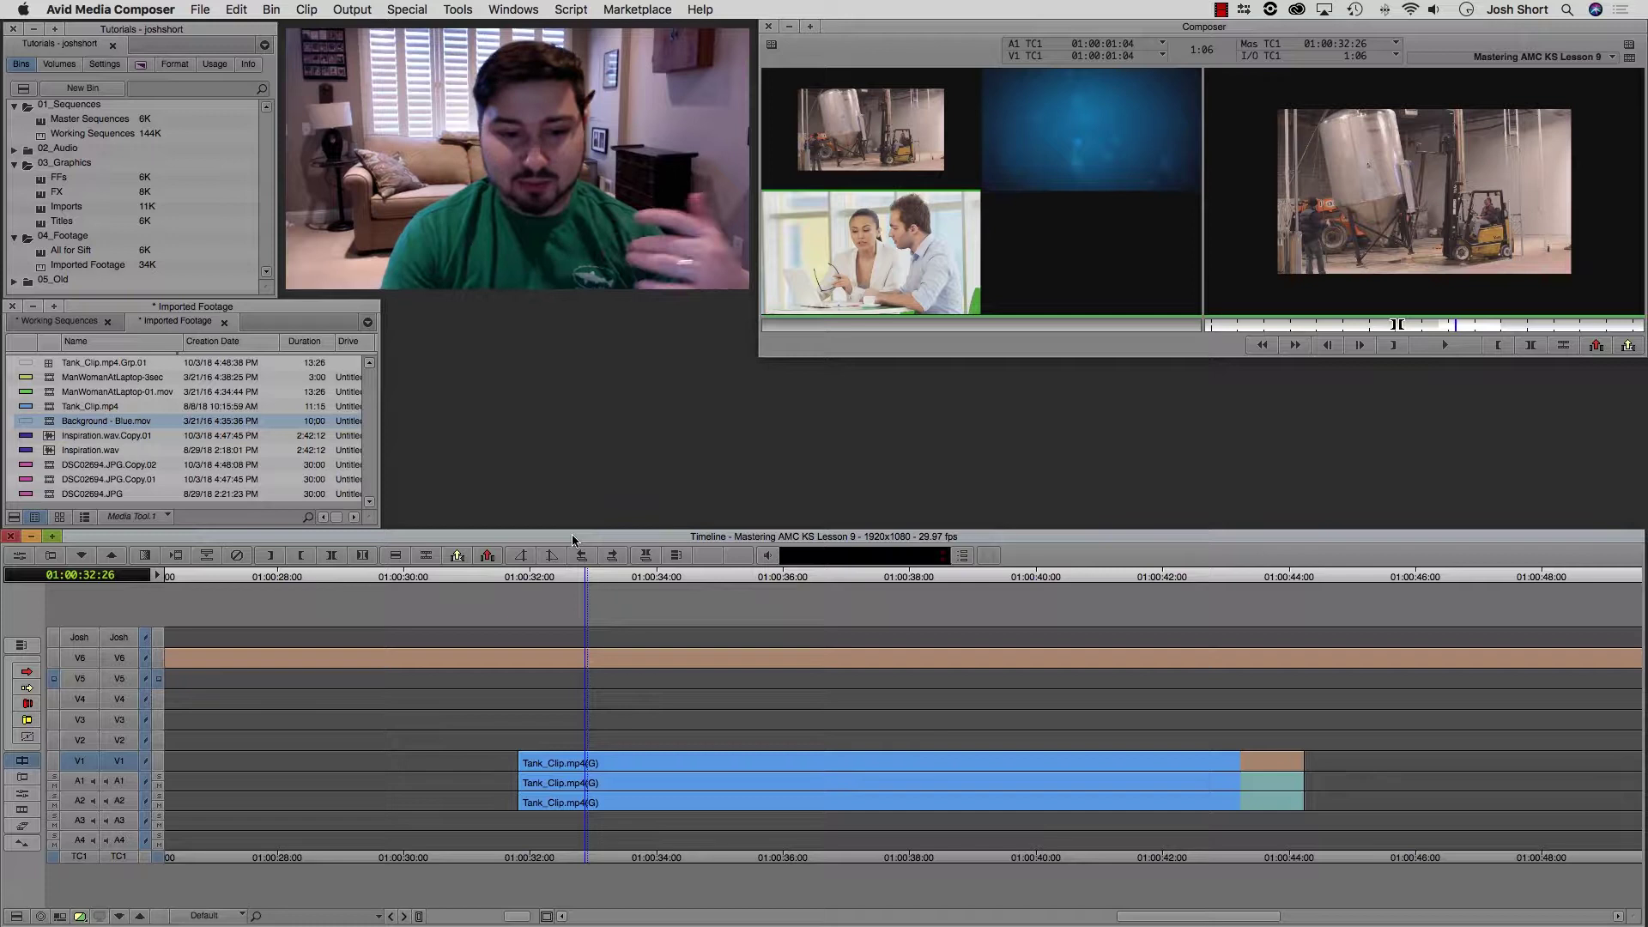
click(159, 785)
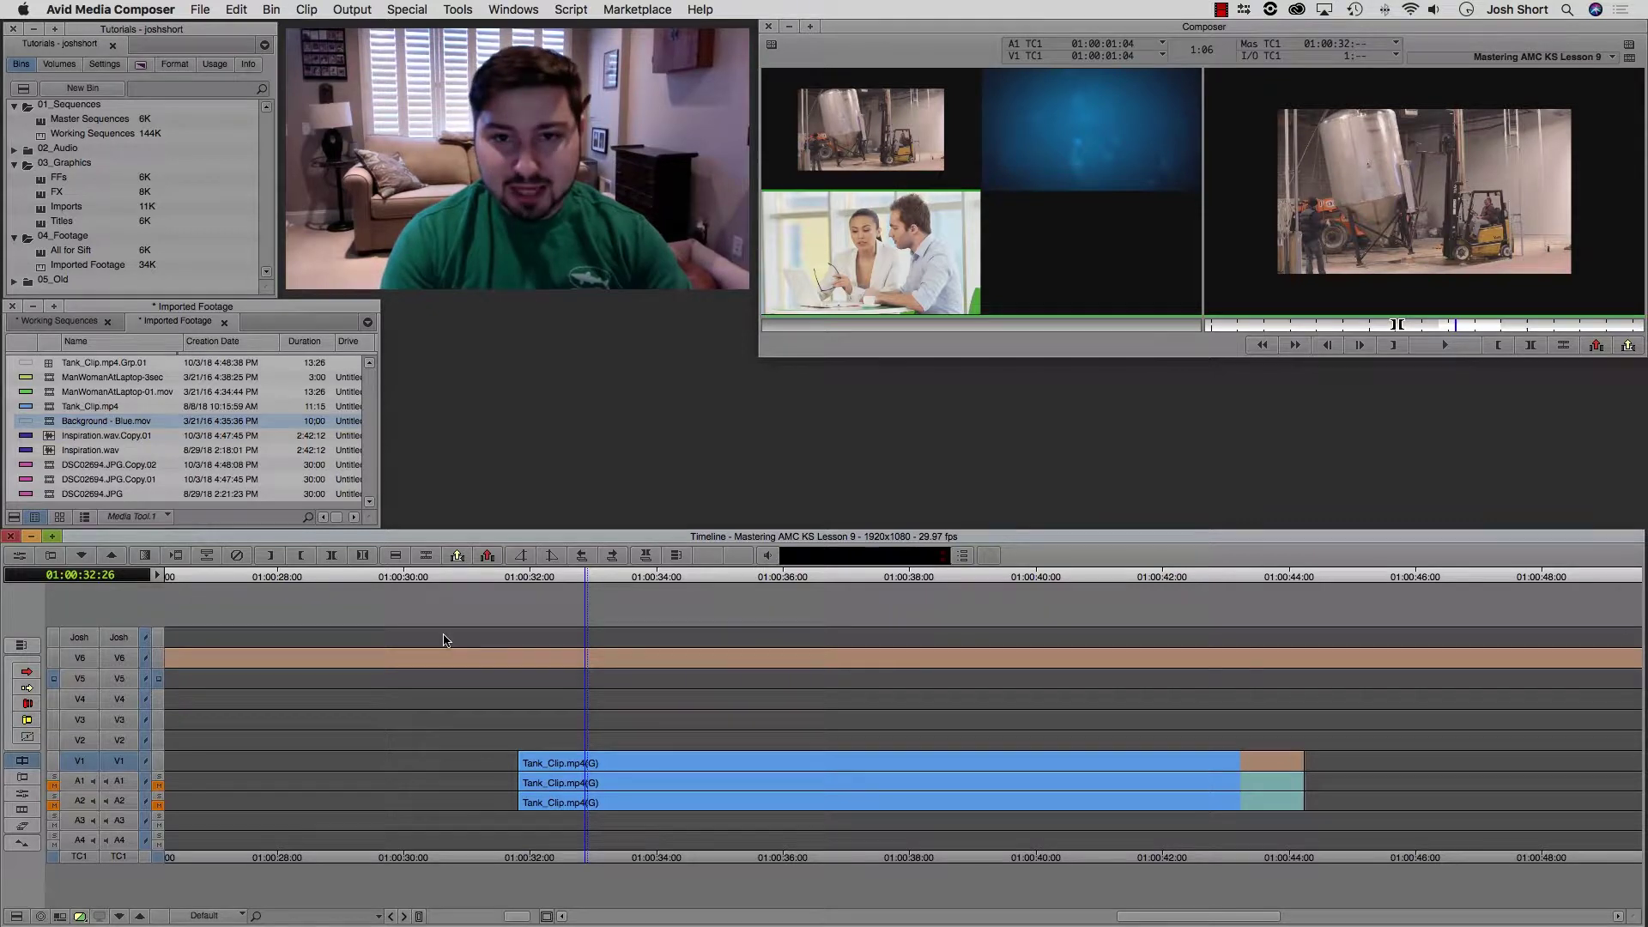
key(space)
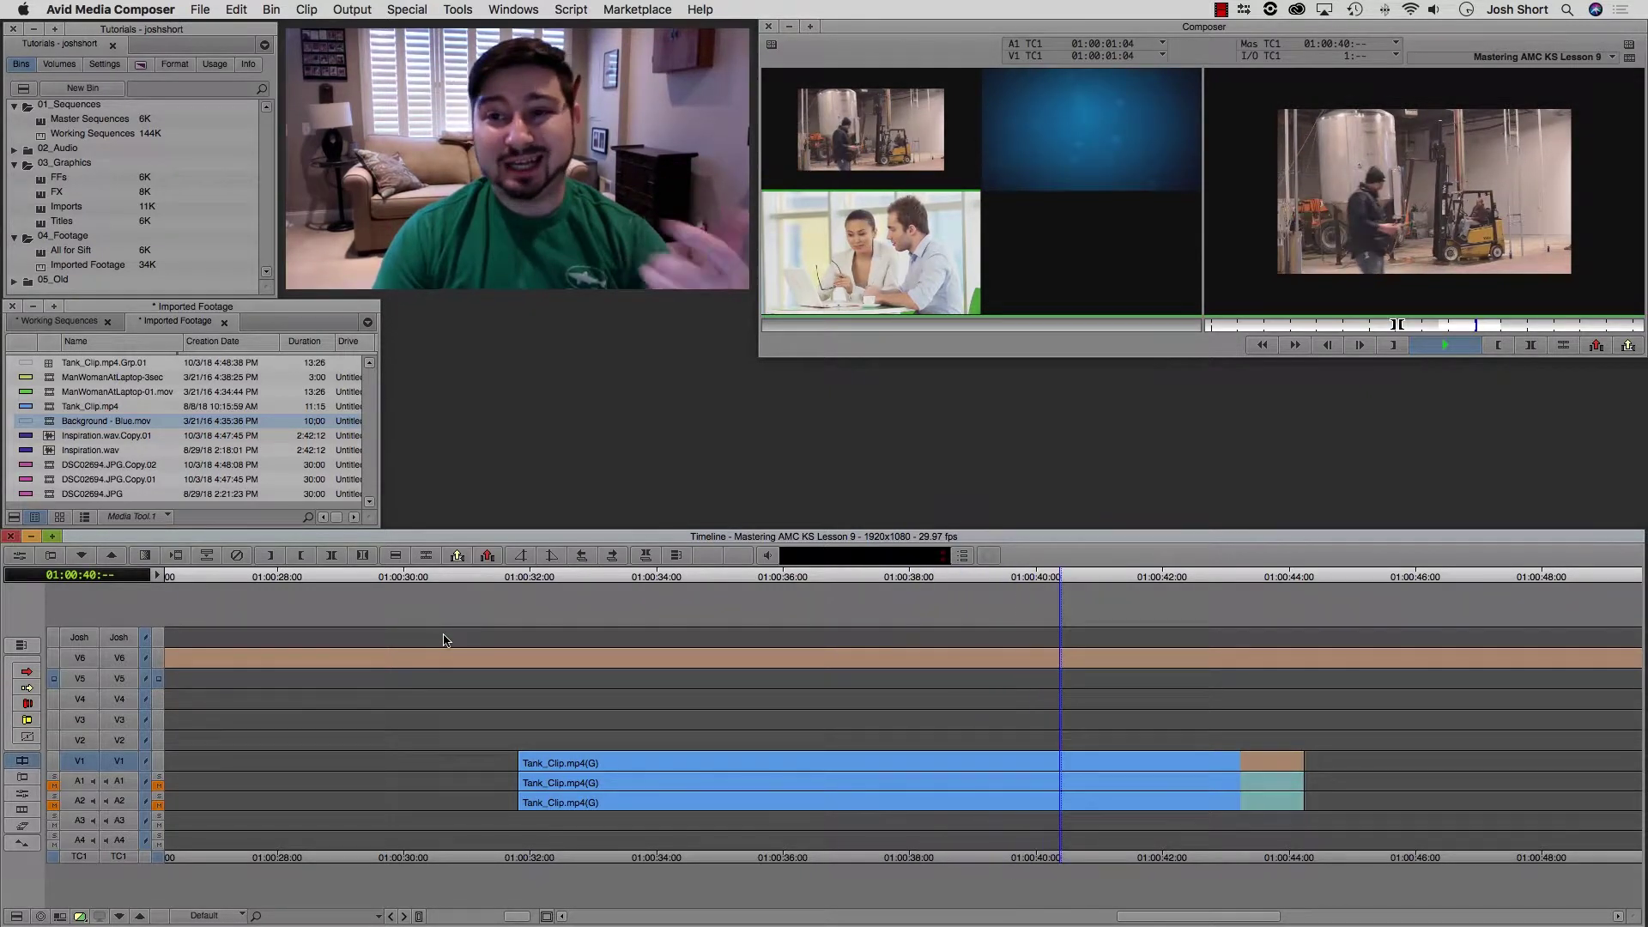
key(space)
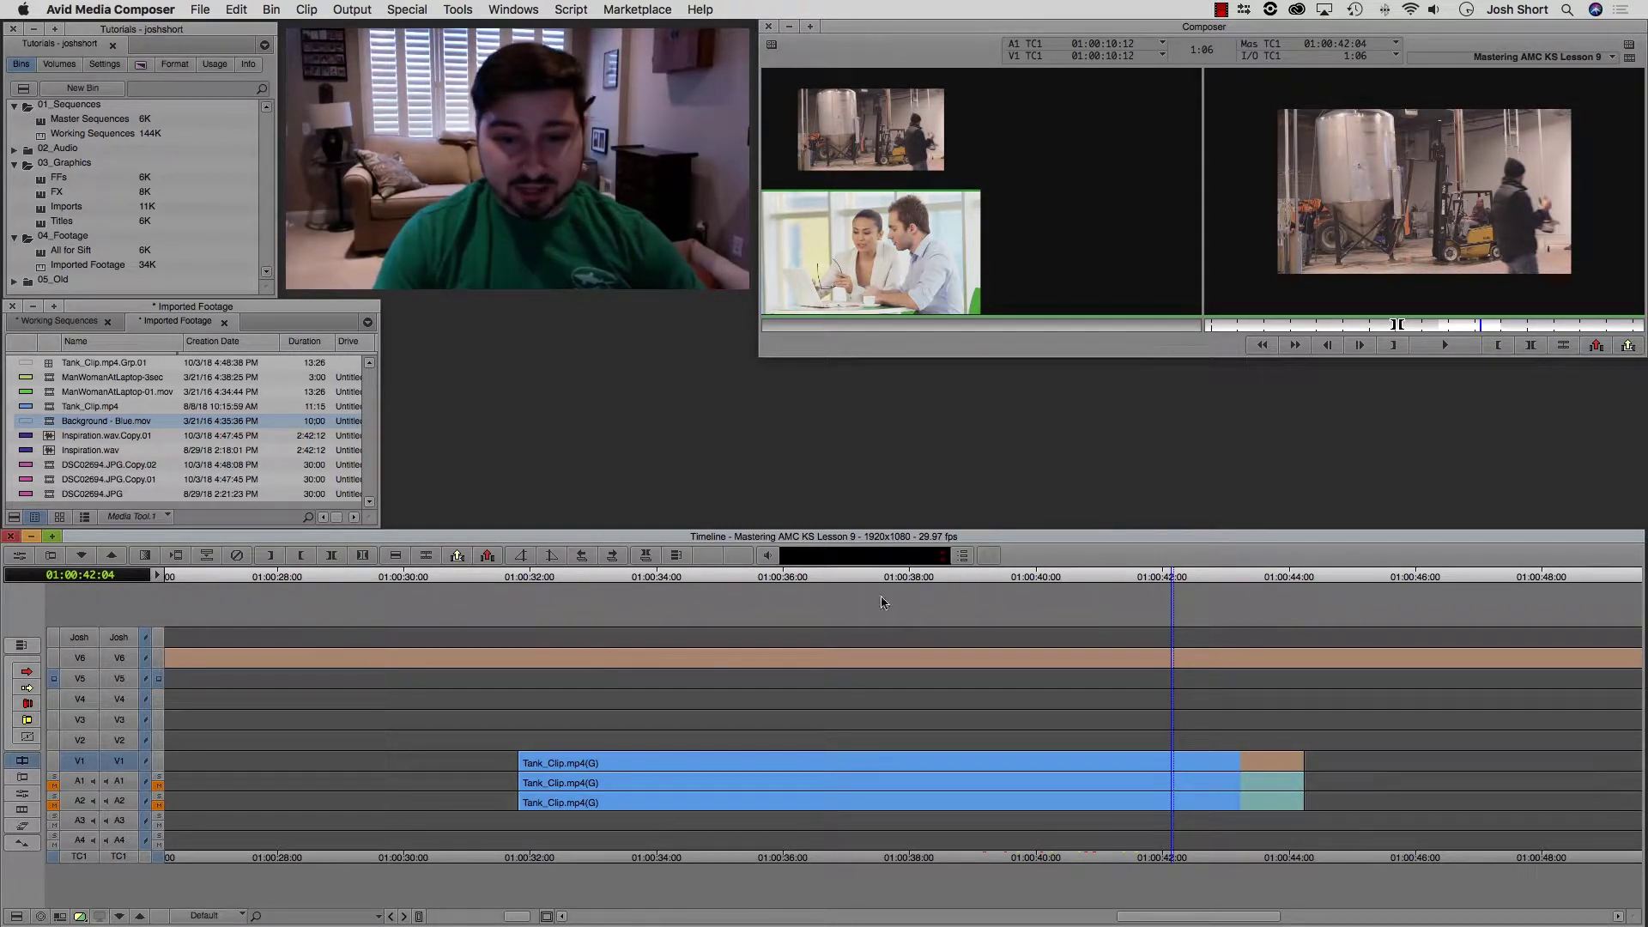
drag(793, 590, 525, 596)
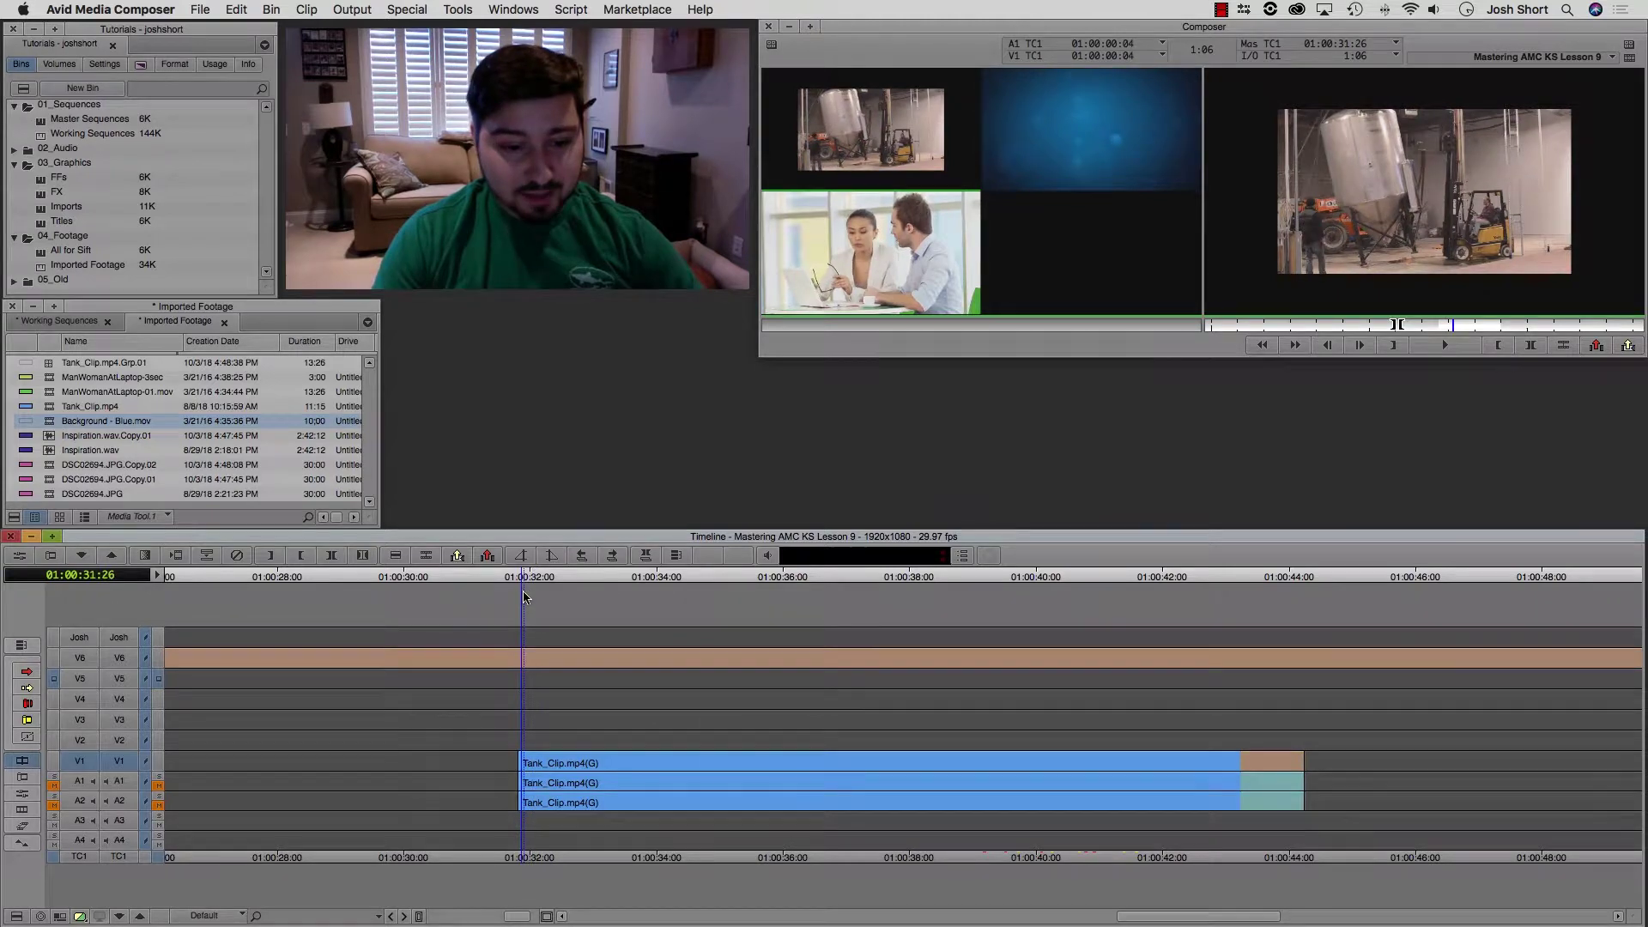
Play the group clip live, cutting to the blue background angle, then the ManWomanAtLaptop angle.
key(space)
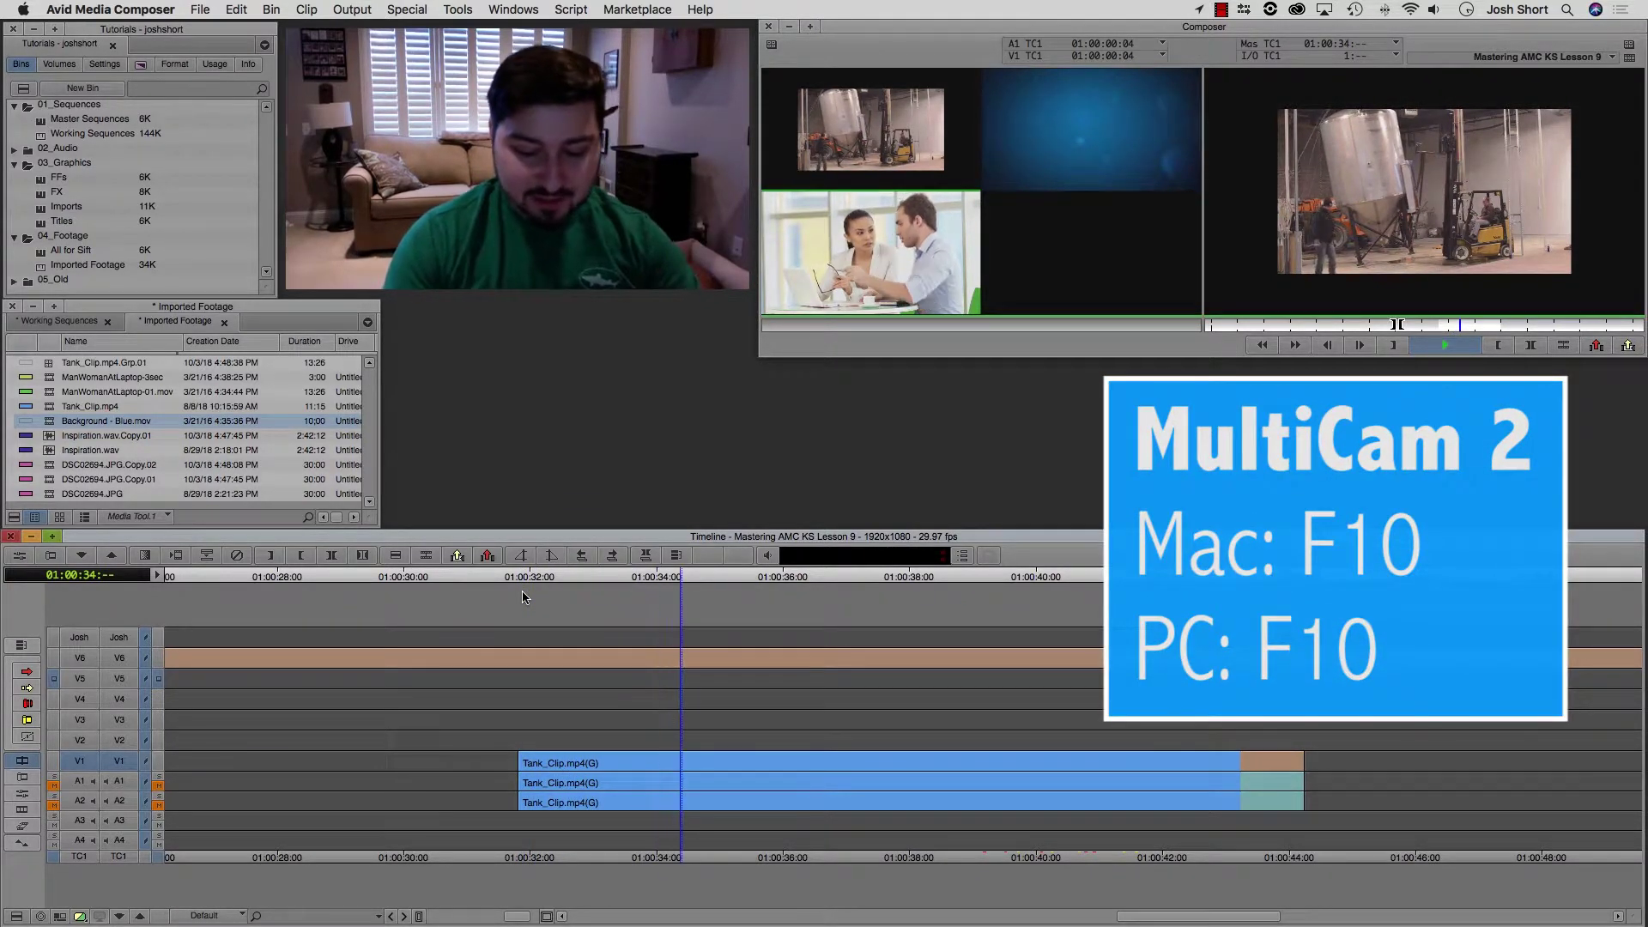
key(F10)
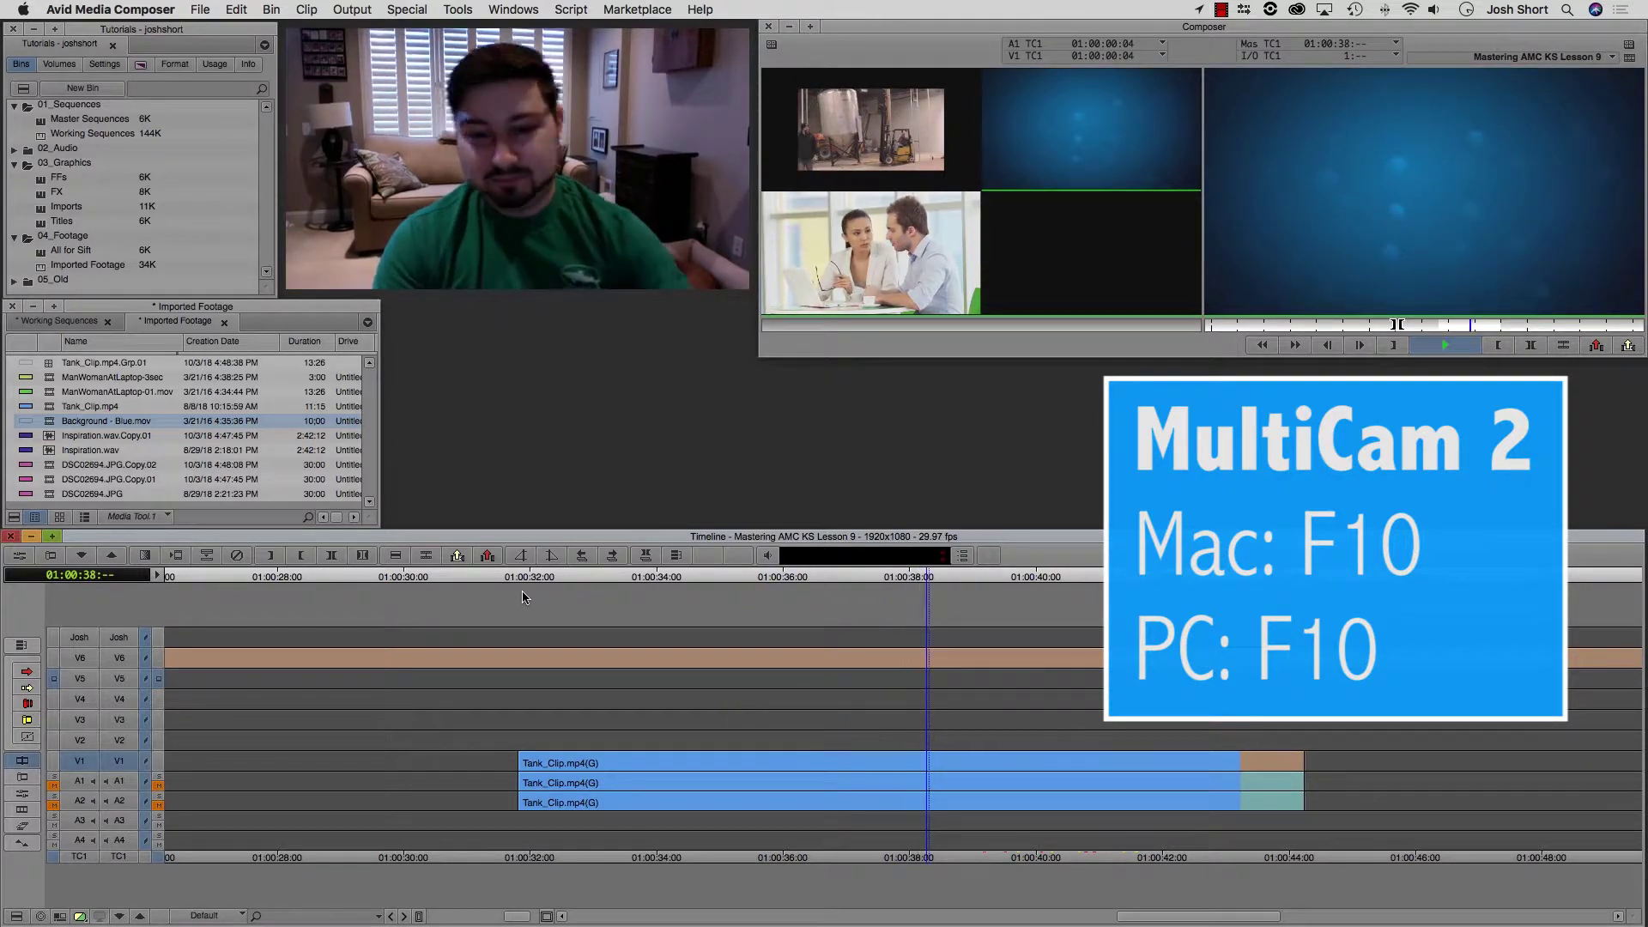
key(space)
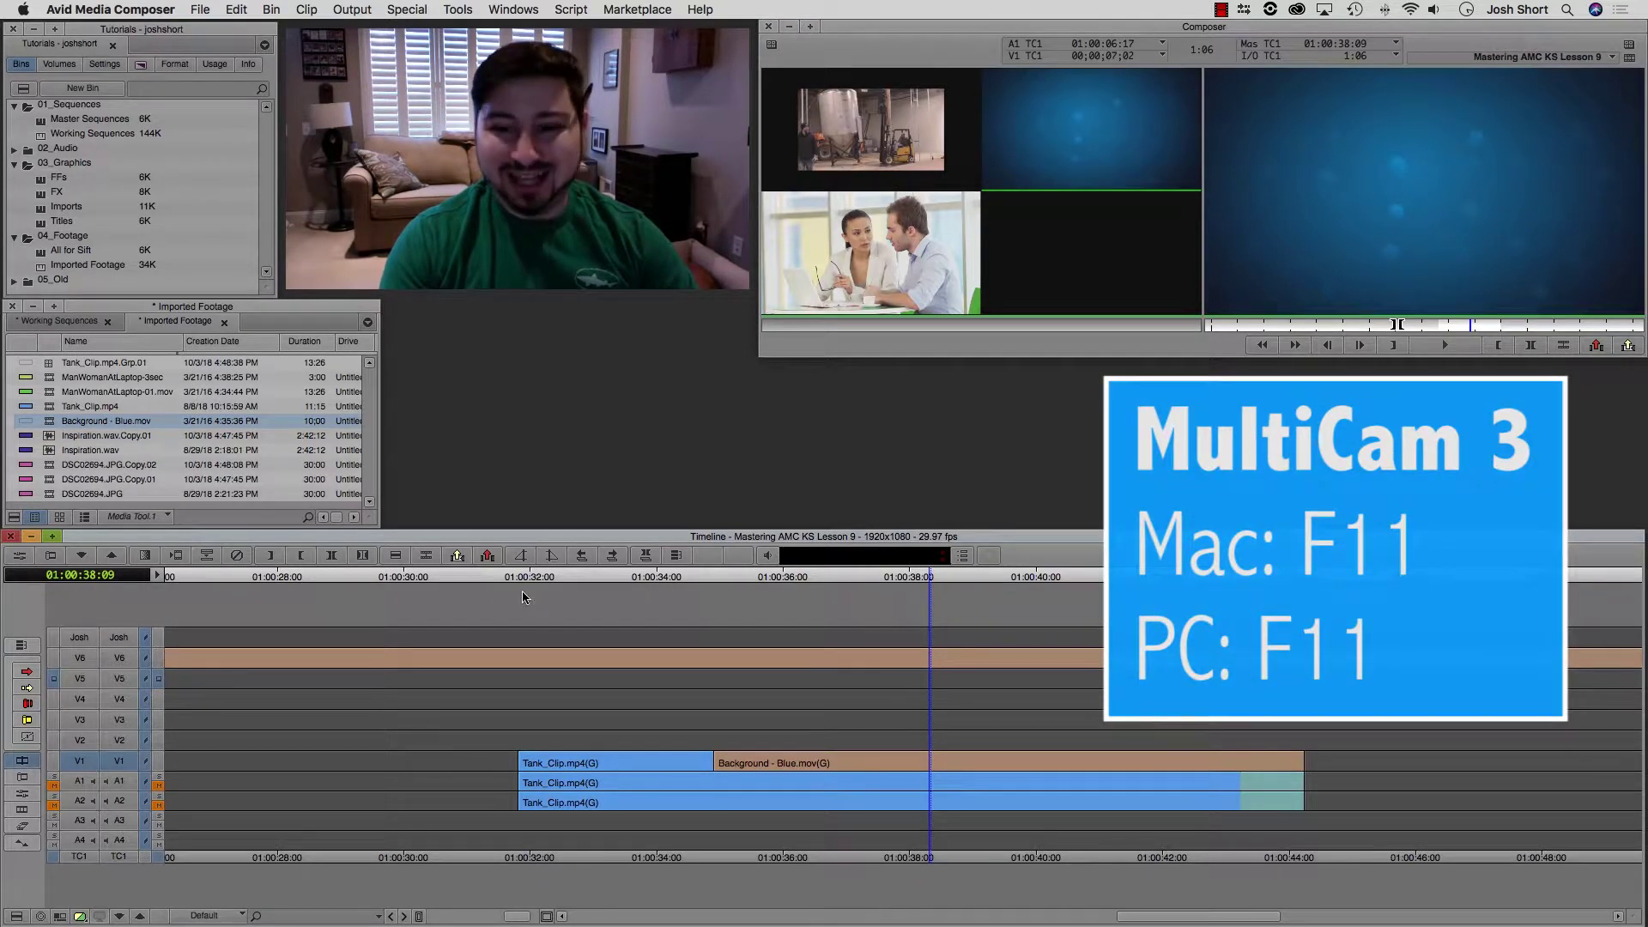
key(F11)
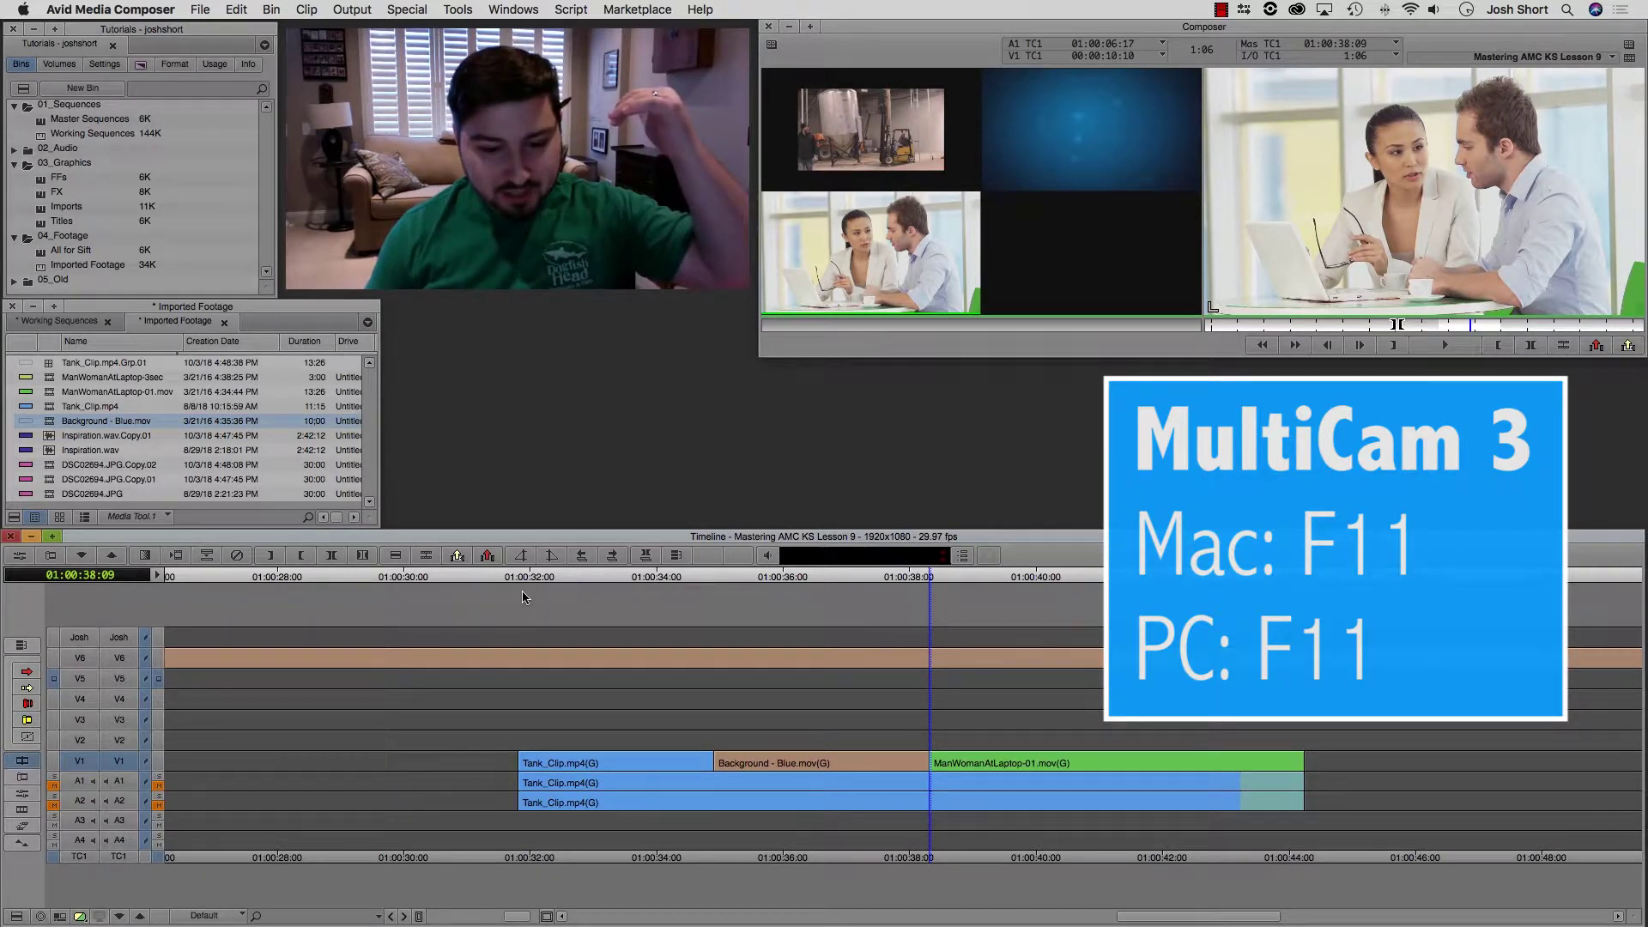
Switch one section back to the tank angle, then cut to blue background and ManWomanAtLaptop.
drag(706, 777, 812, 771)
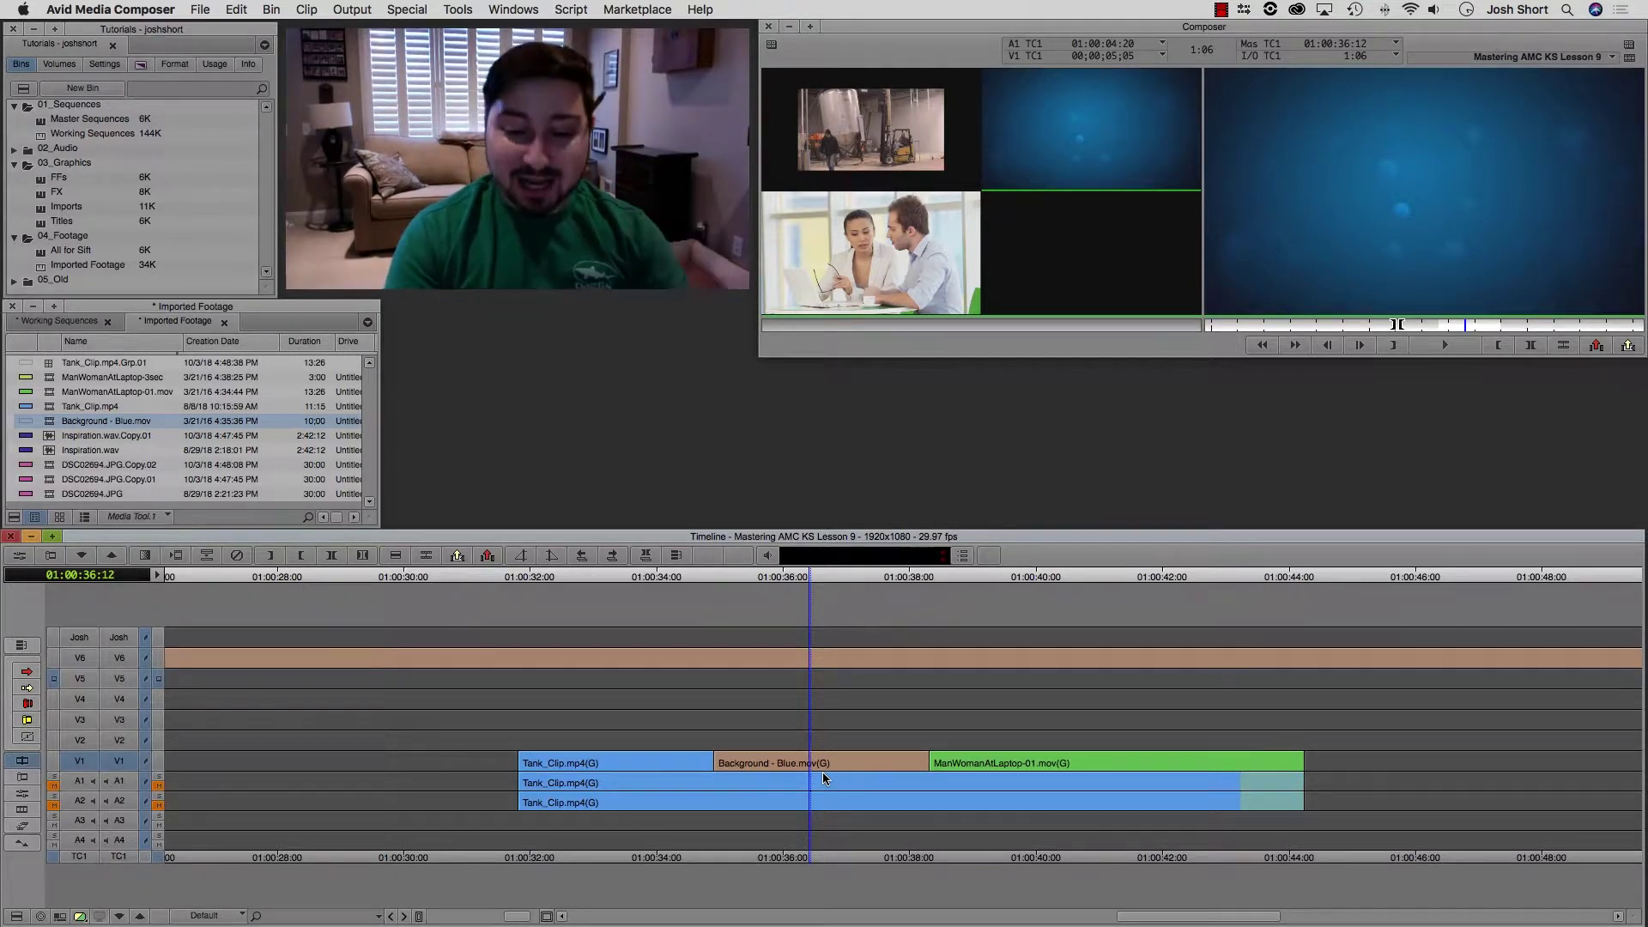
key(F9)
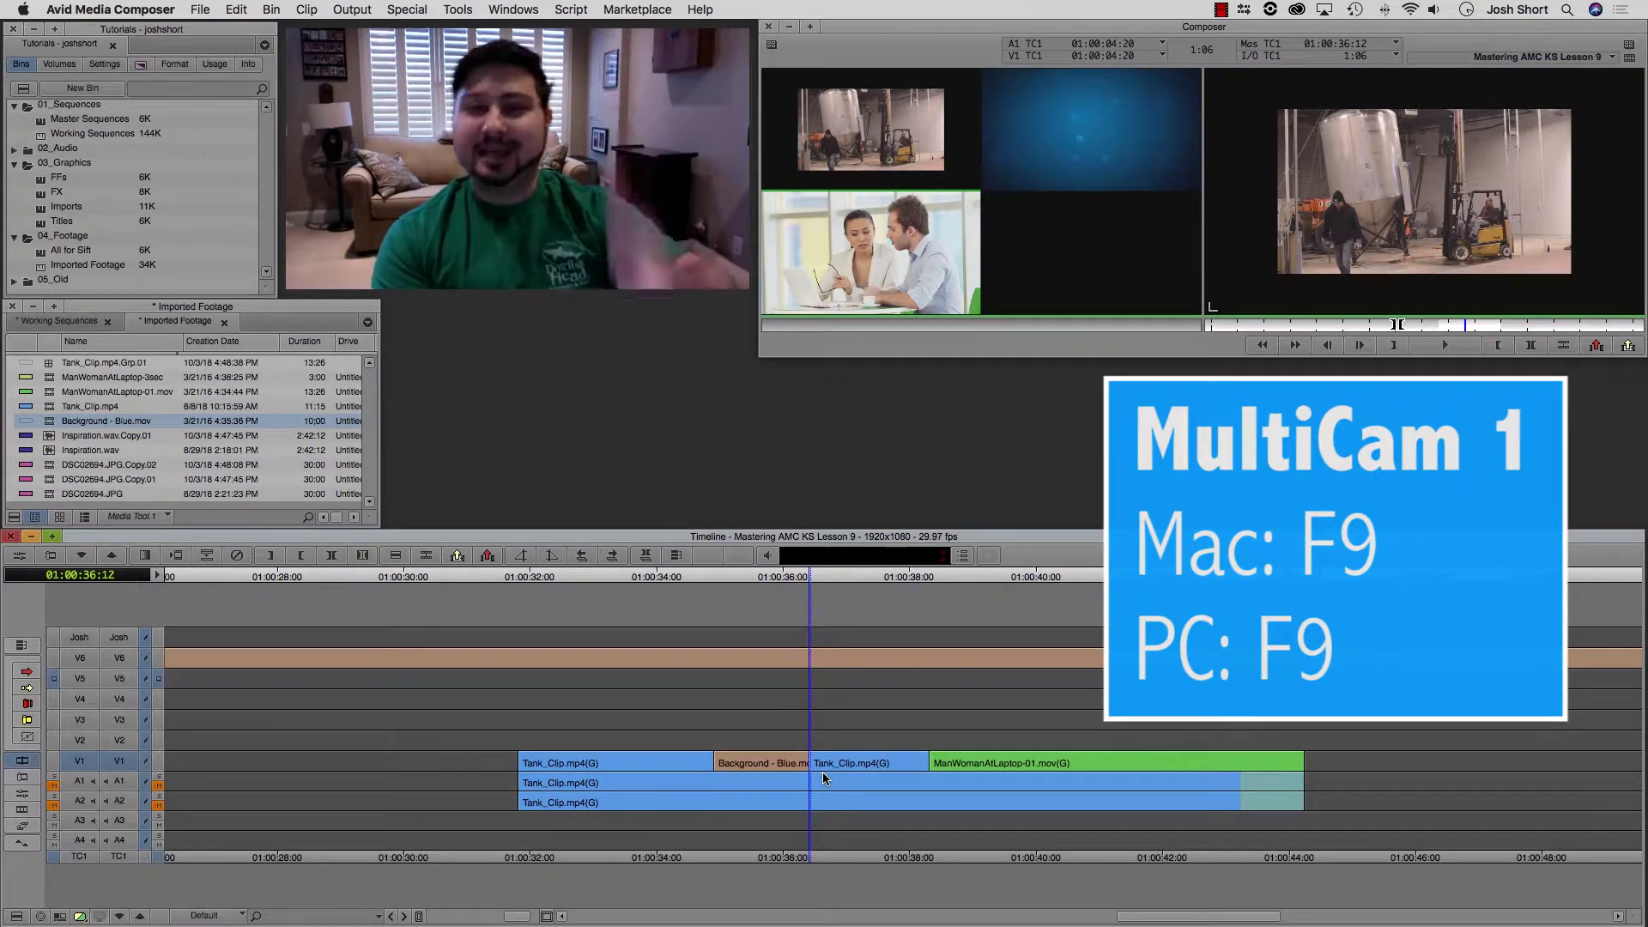
drag(822, 771, 861, 782)
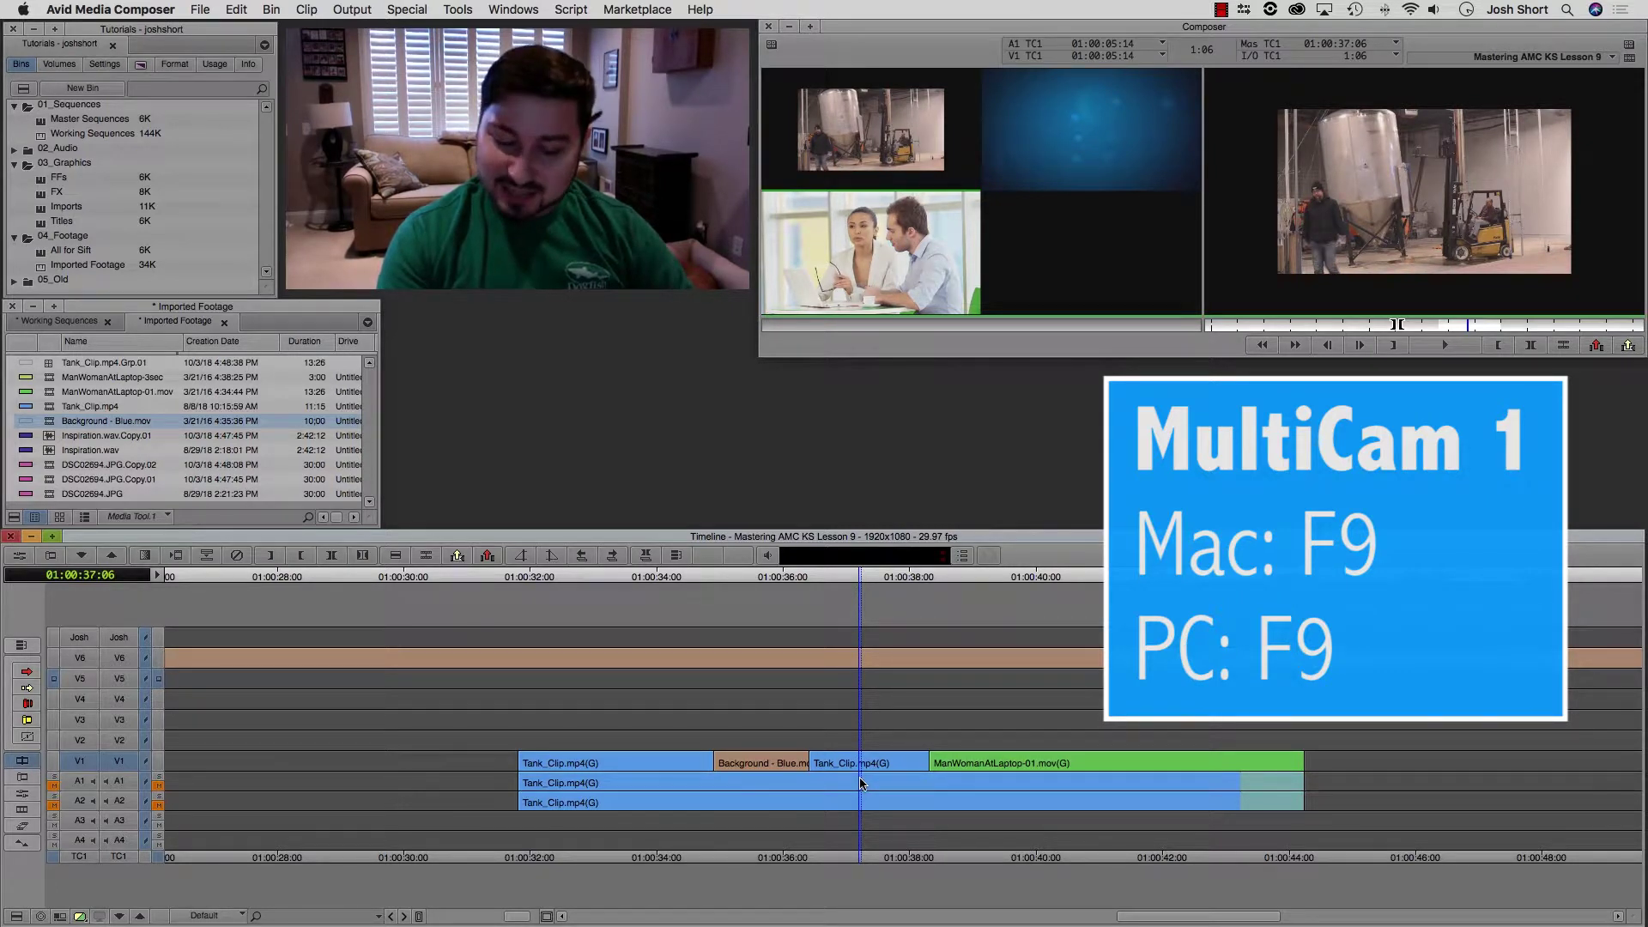
key(F10)
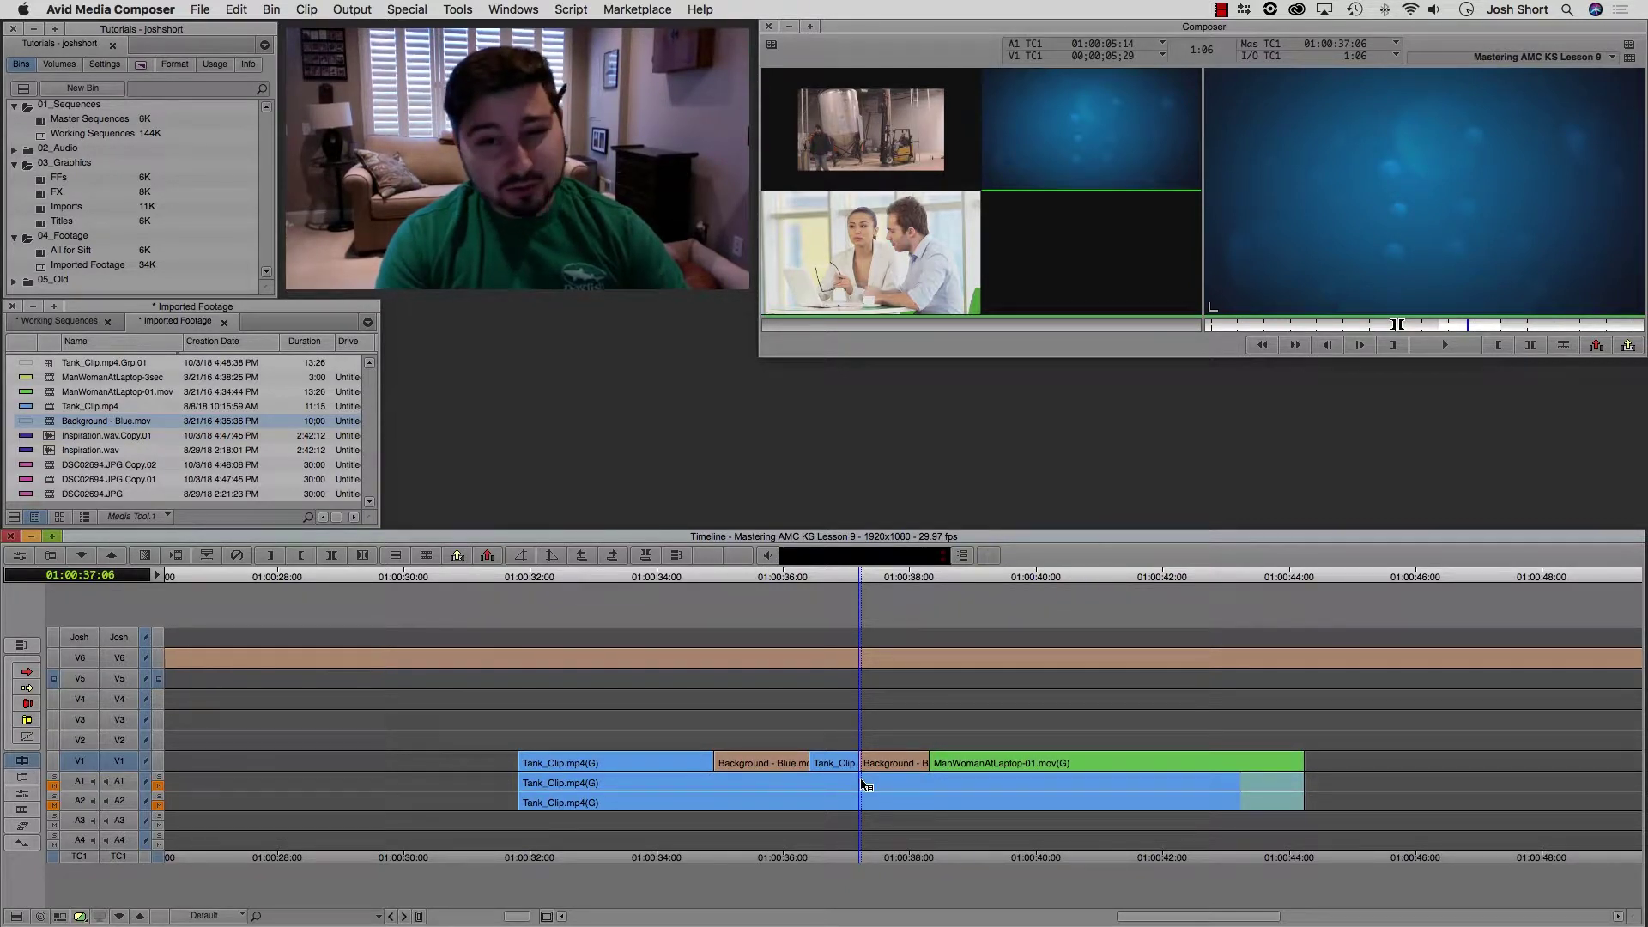
key(b)
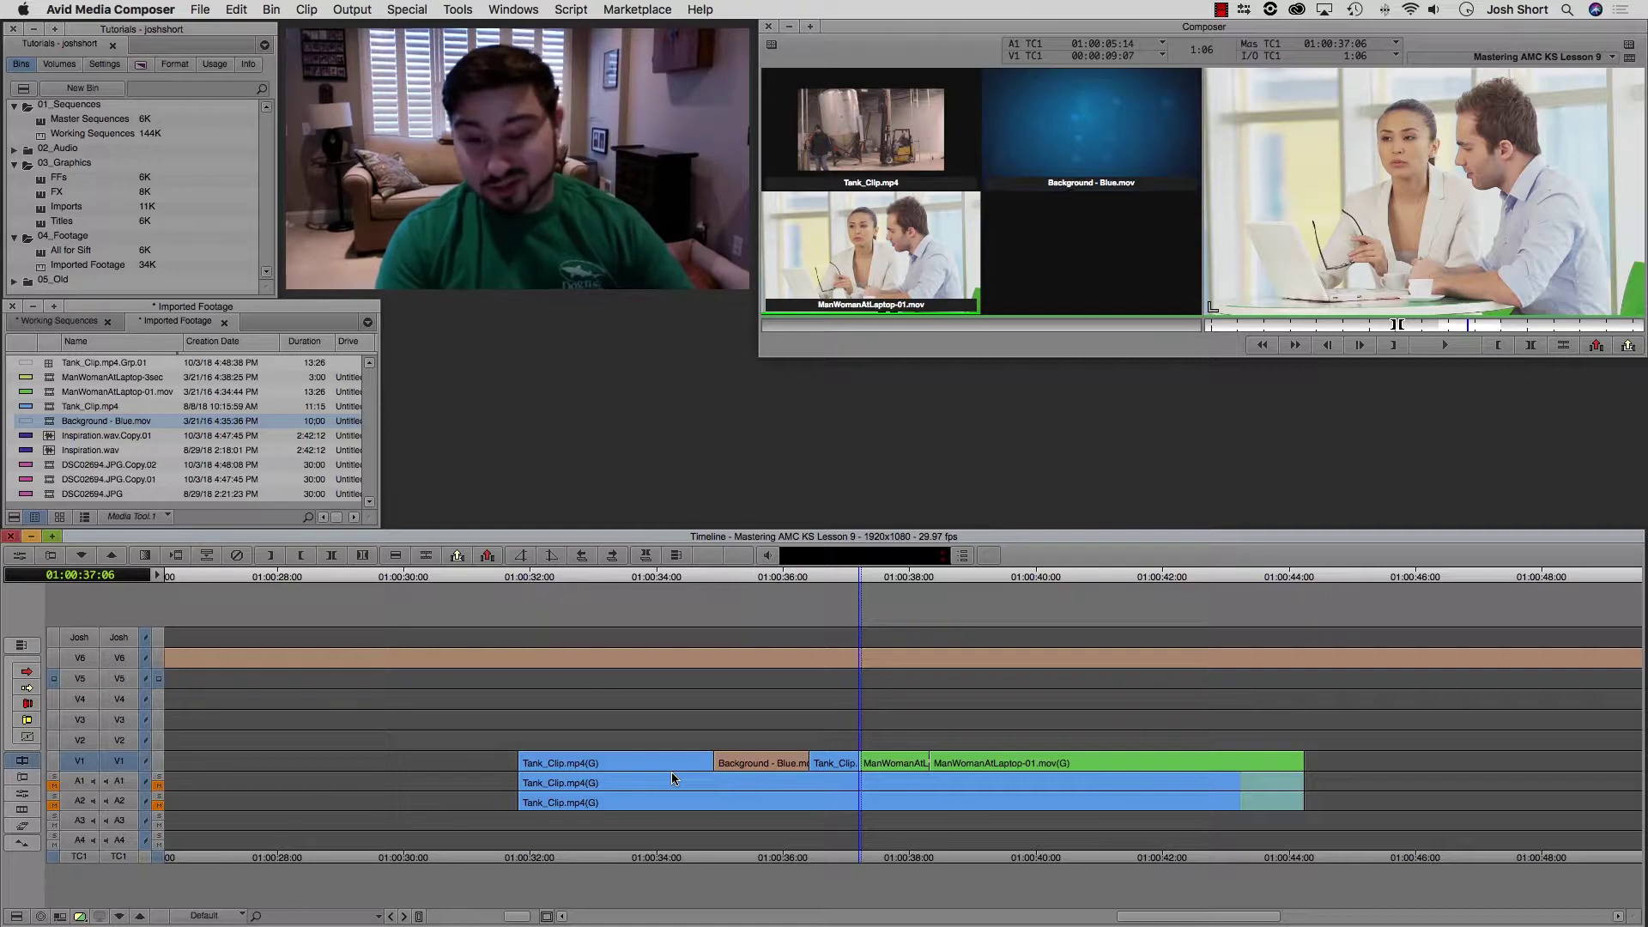
Exit multicam cutting, zoom in around 01:00:09, and toggle Smart Tool editing on.
key(Return)
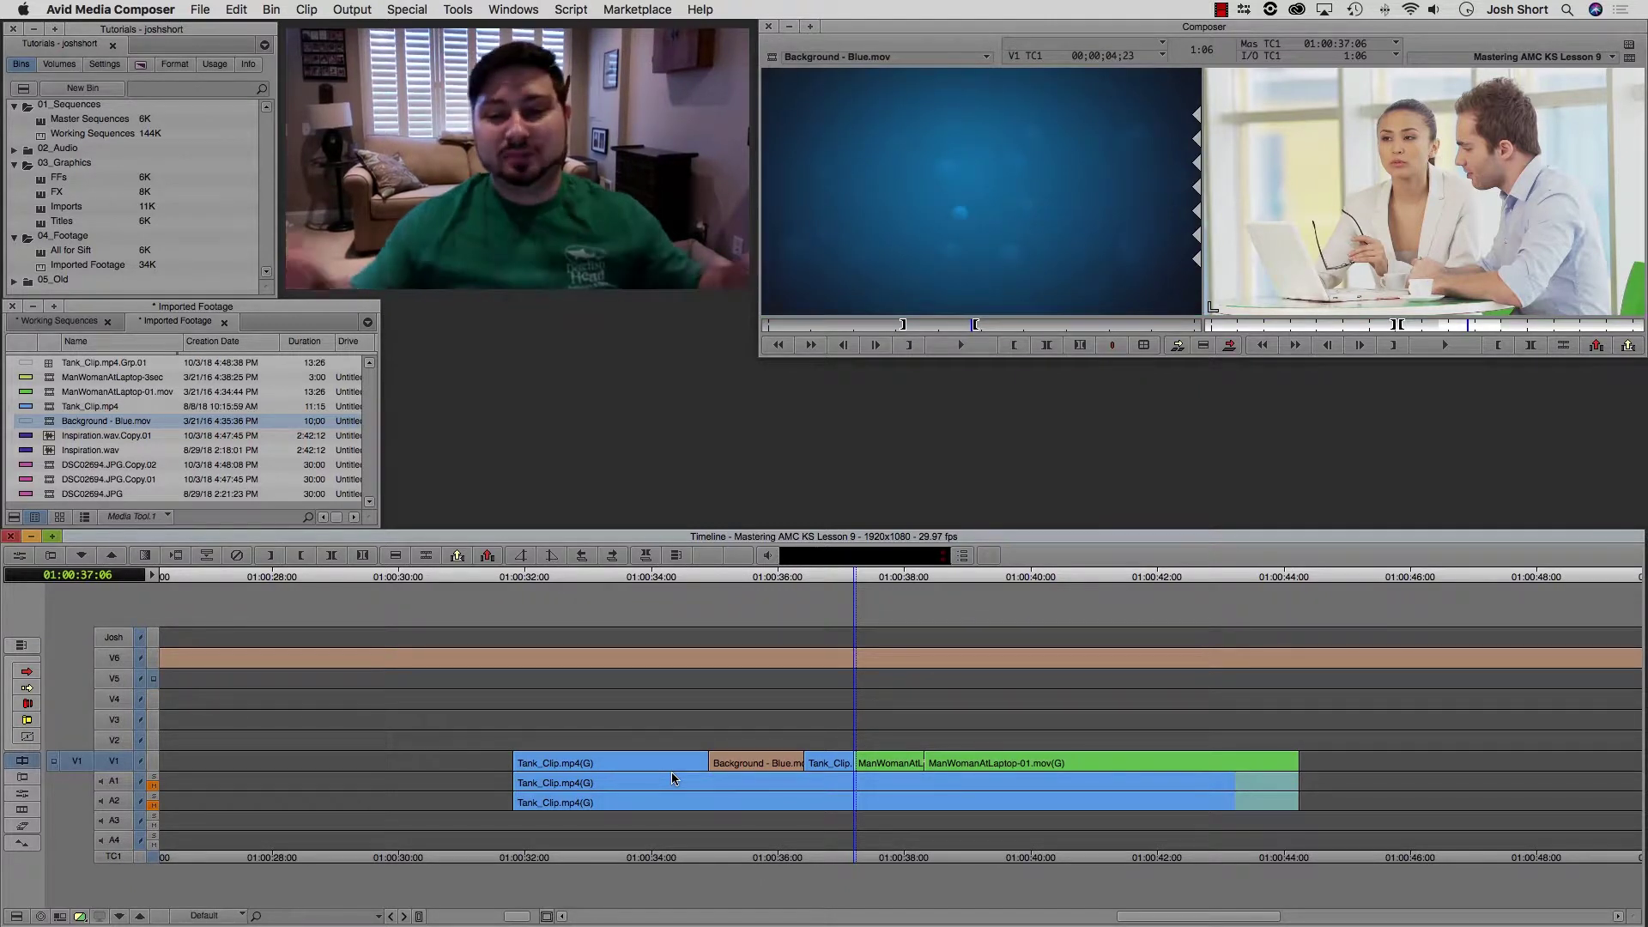
click(582, 772)
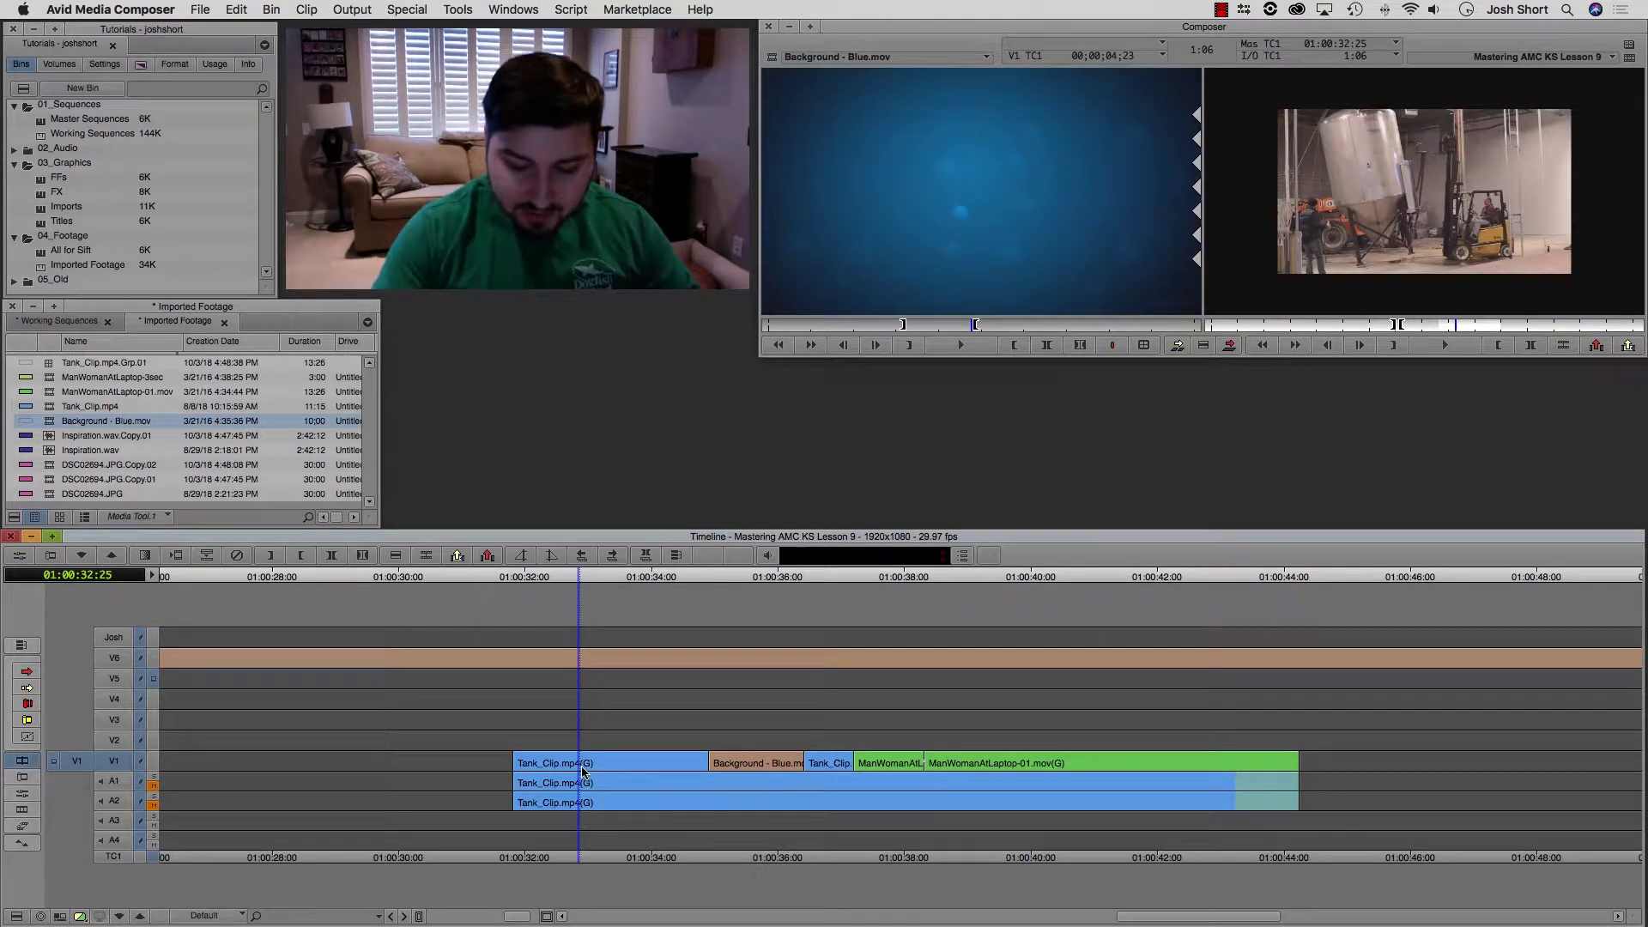
key(super+bracketleft)
key(super+bracketleft)
click(533, 772)
key(super+bracketright)
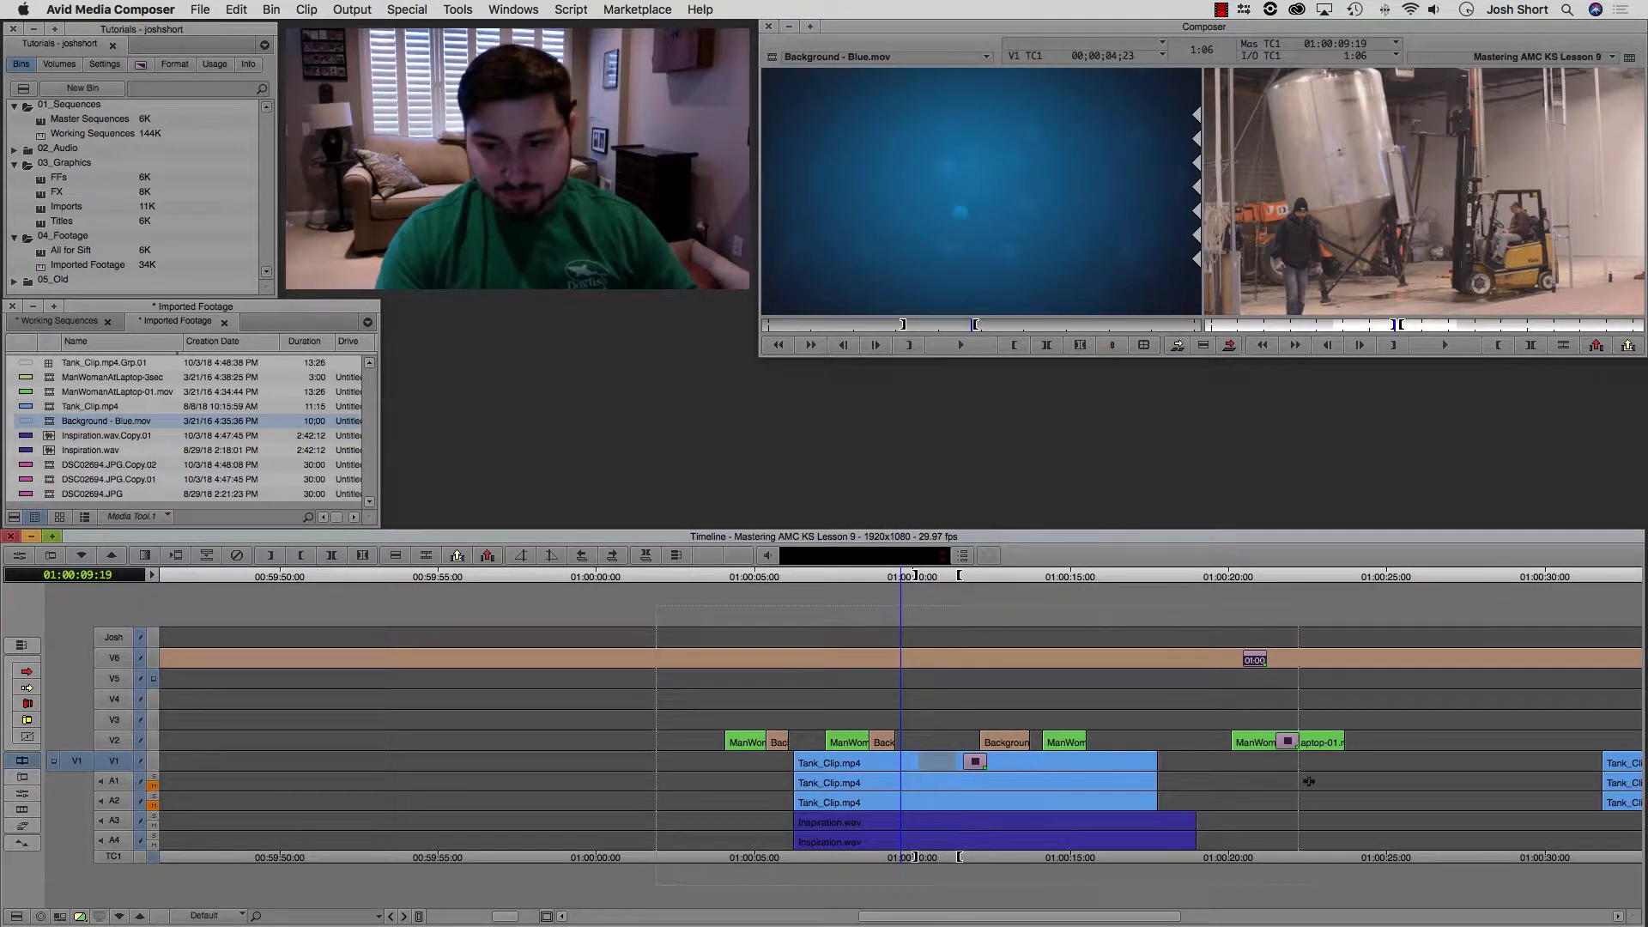
key(super+bracketright)
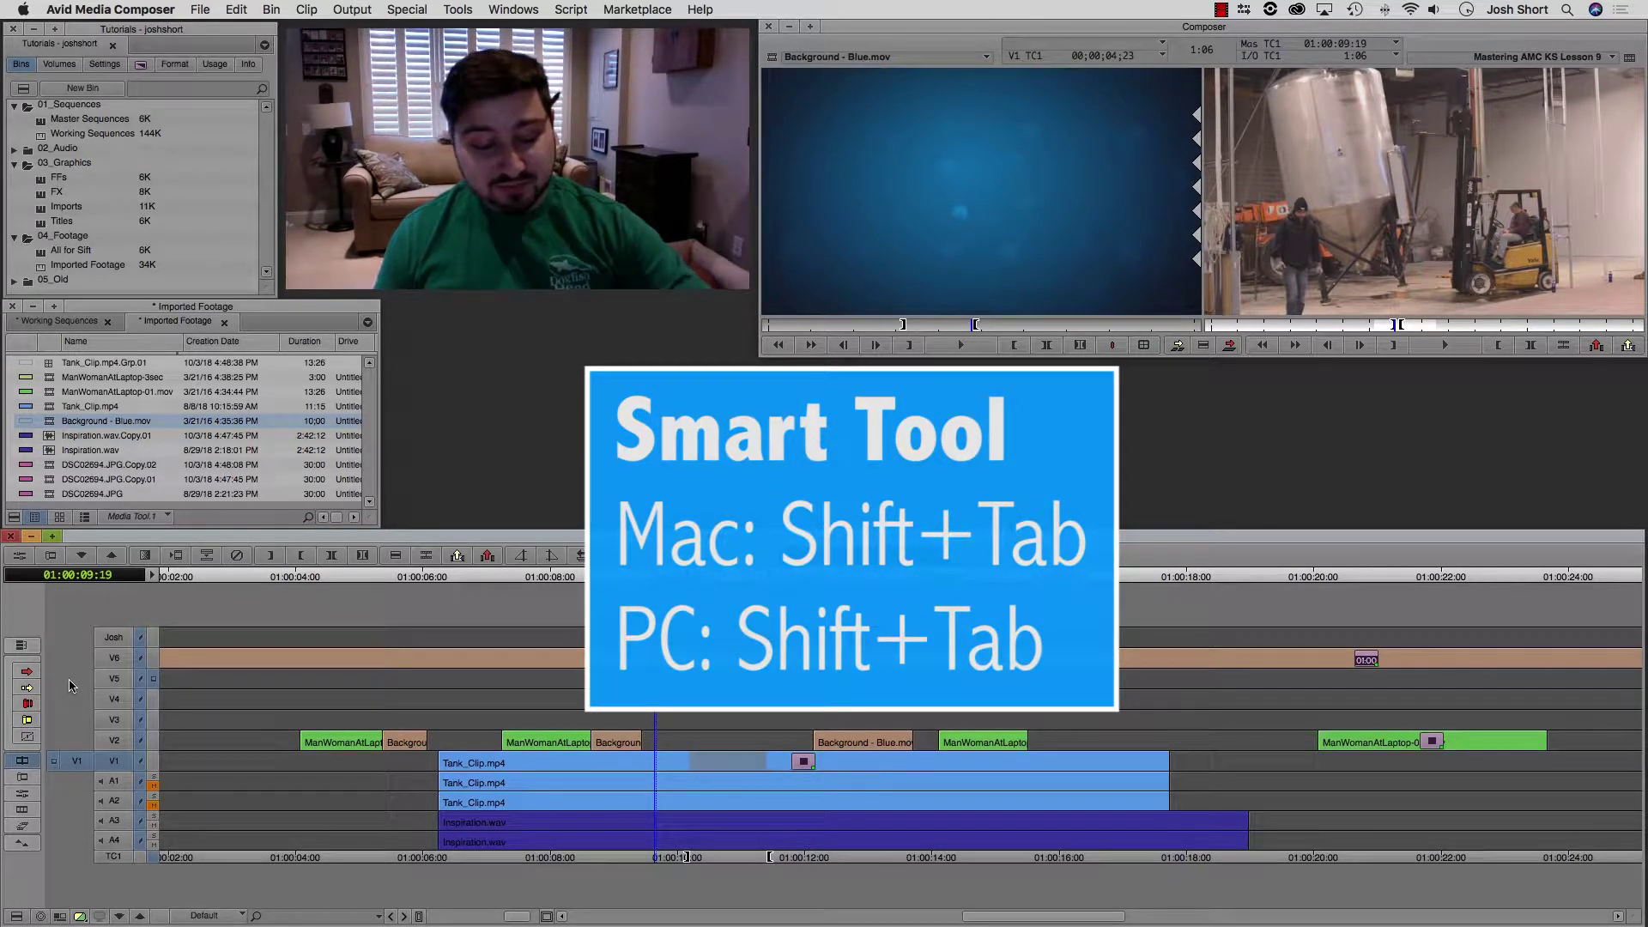
key(shift+Tab)
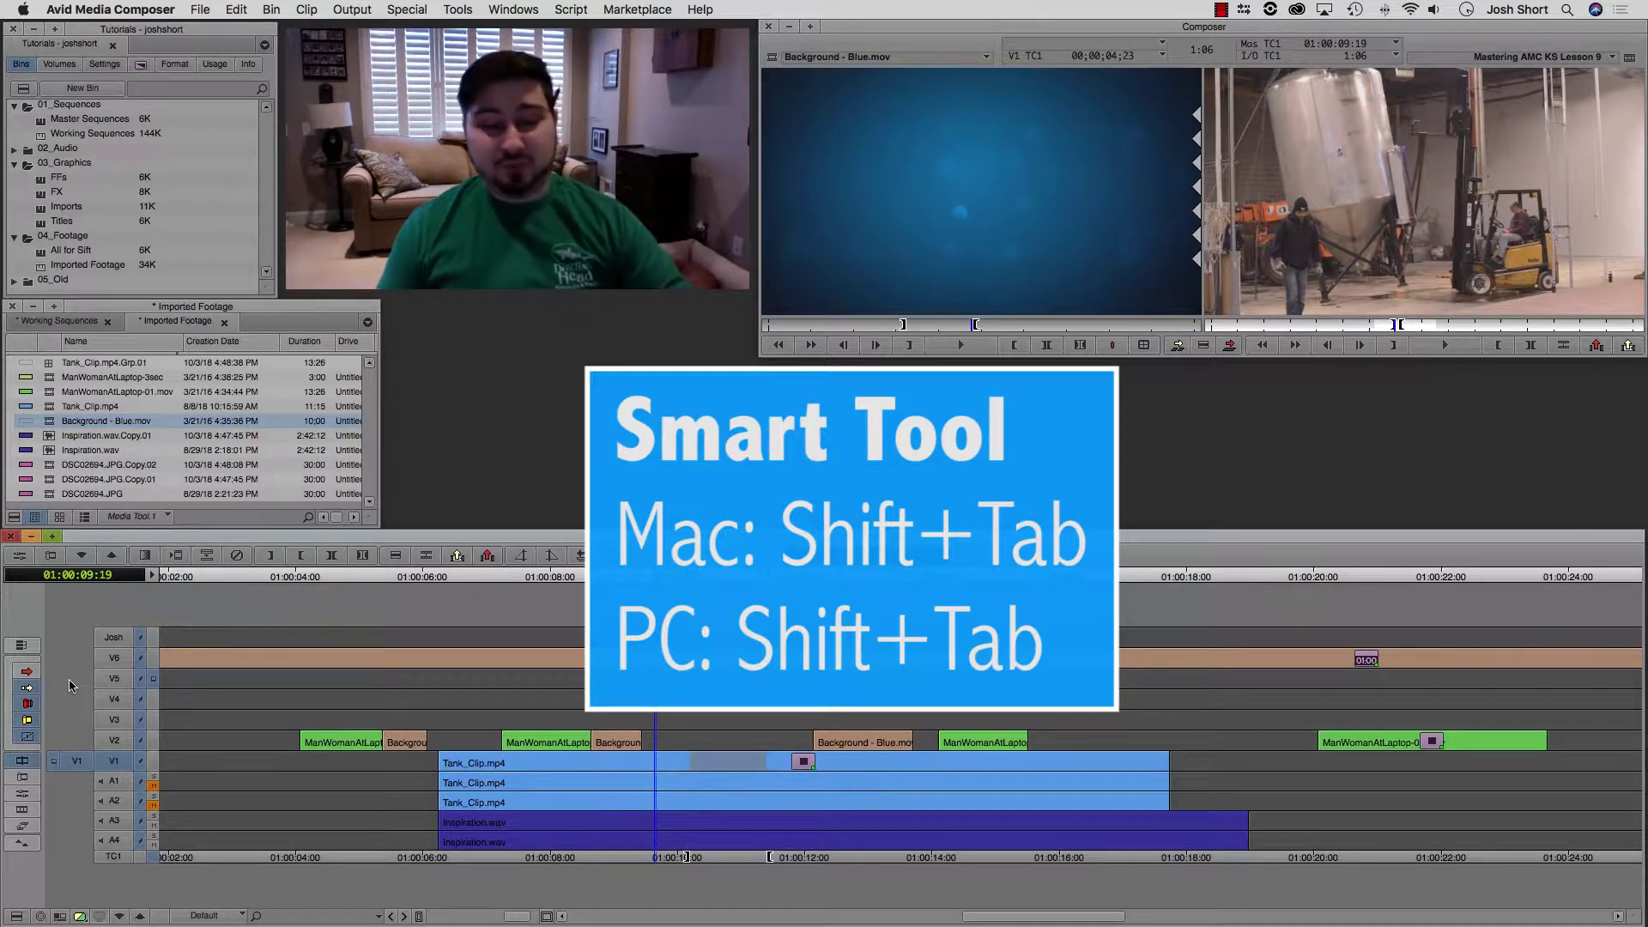
key(shift+Tab)
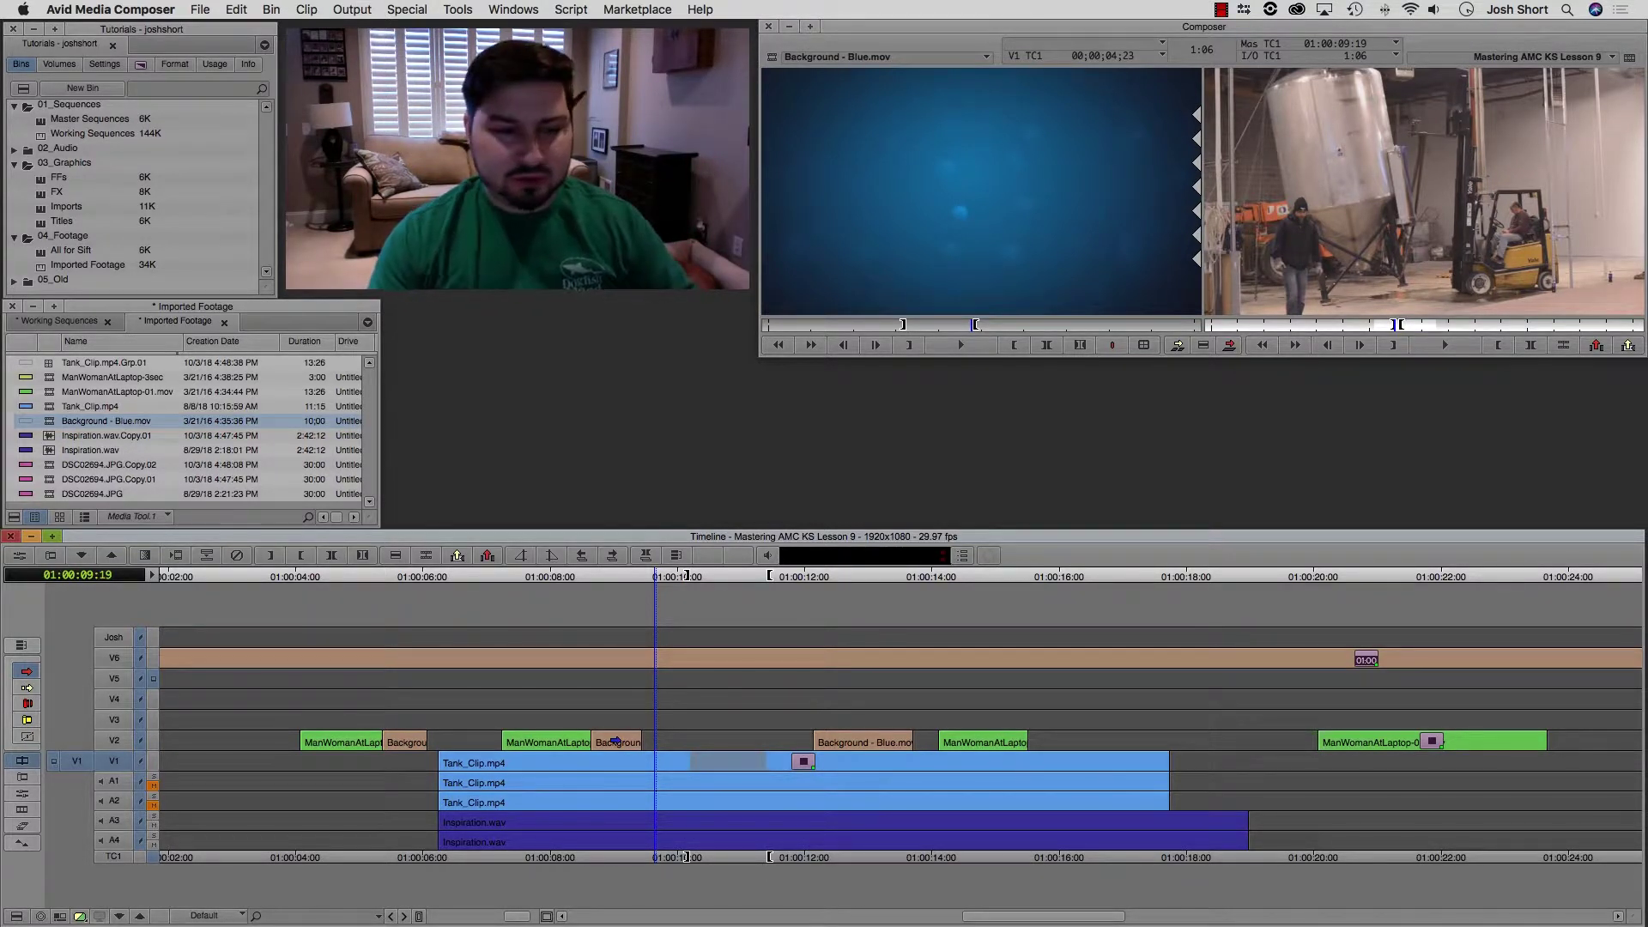
Shift the short Background clip on V2 and check frames from 01:00:09:12 to 01:00:10:09.
drag(615, 741, 668, 738)
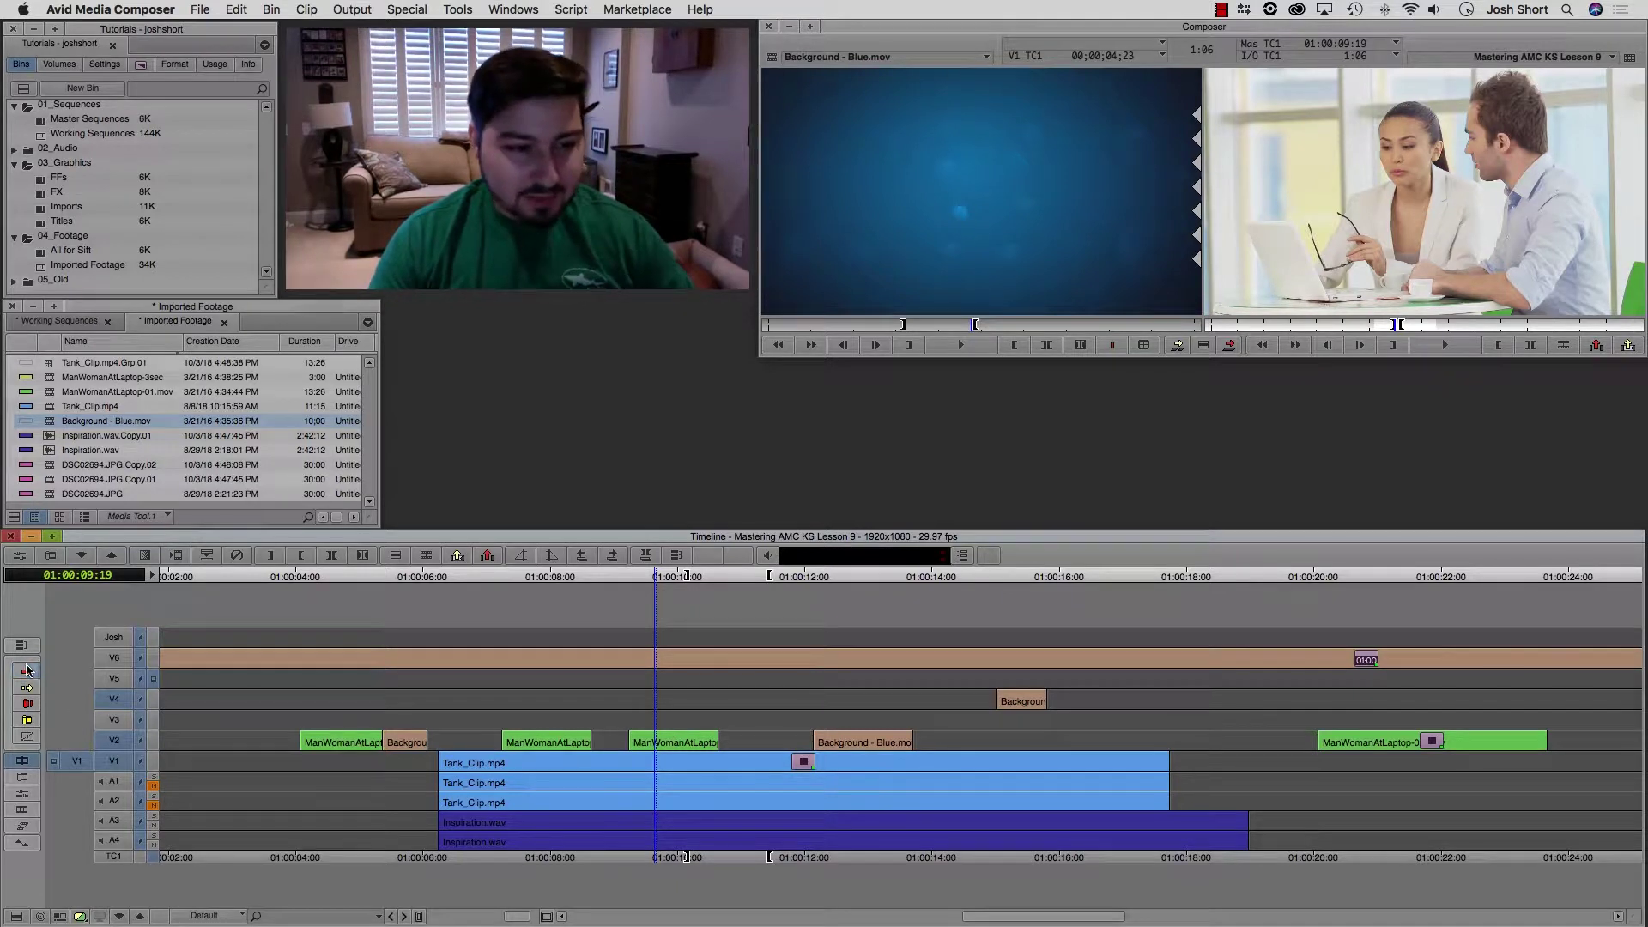
click(641, 758)
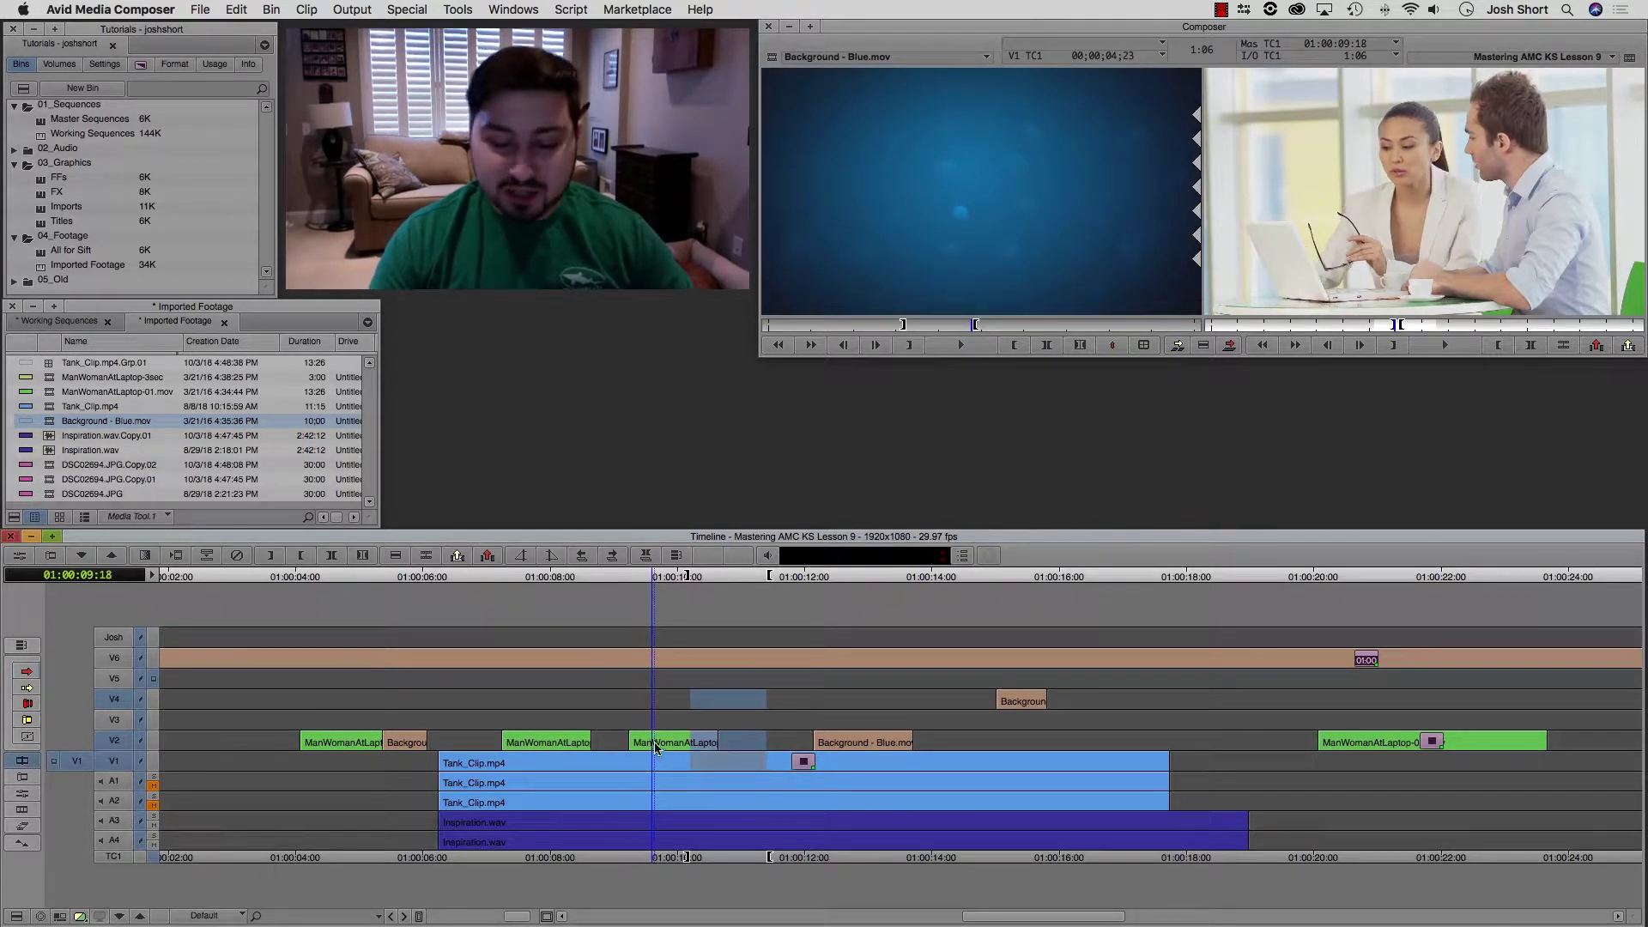
click(662, 737)
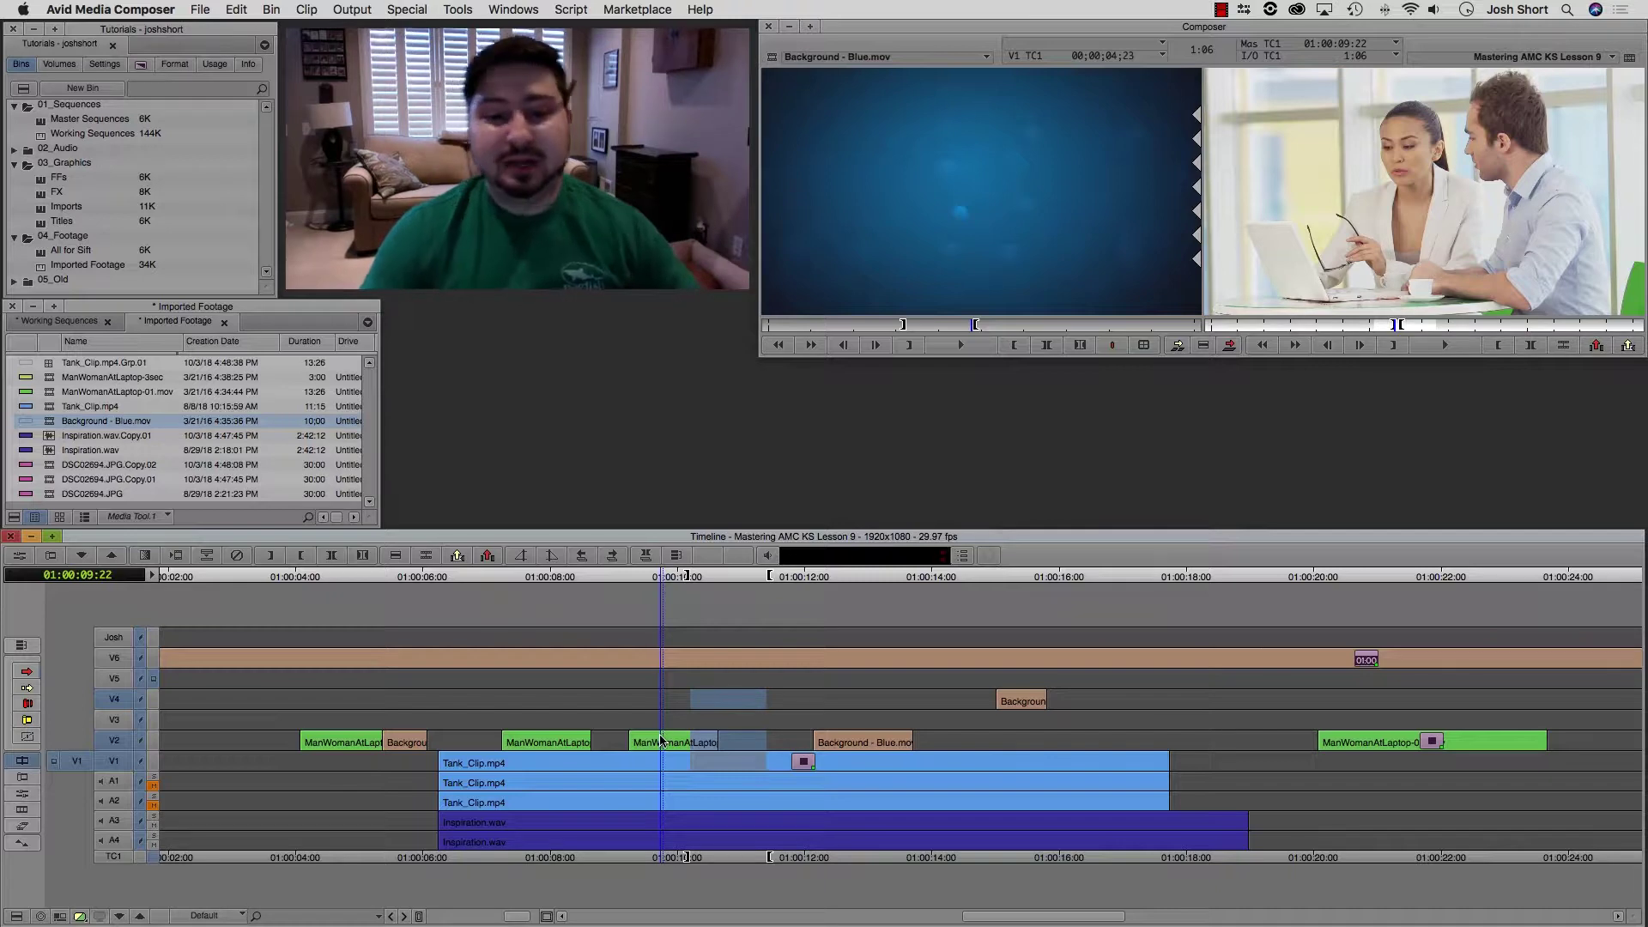
click(689, 710)
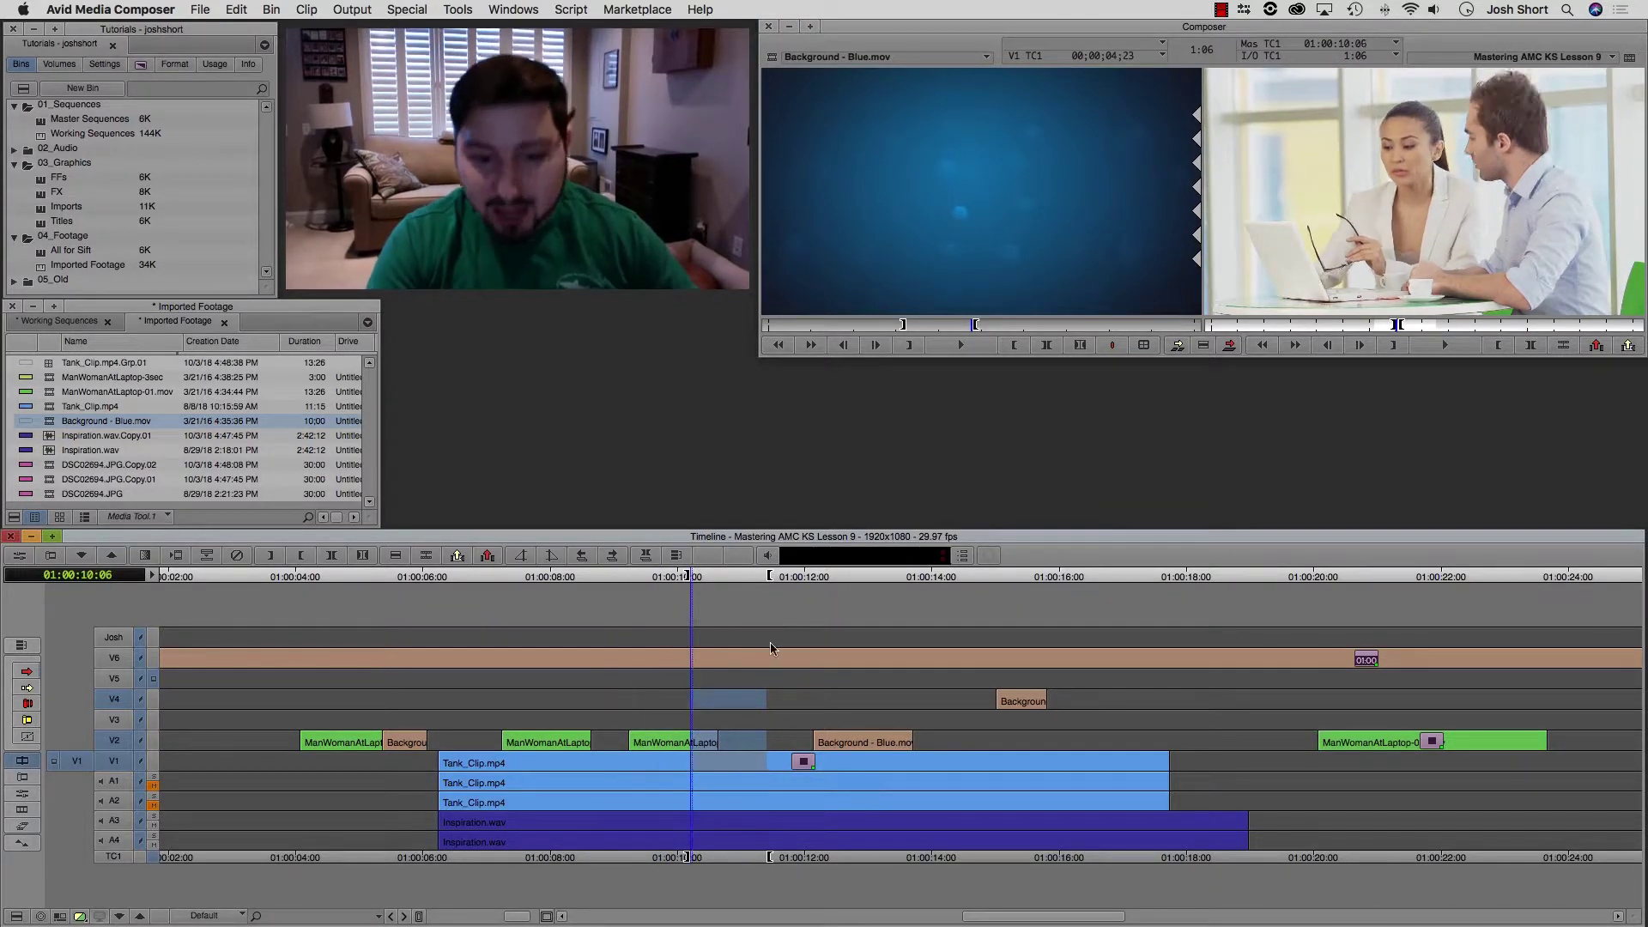
click(676, 728)
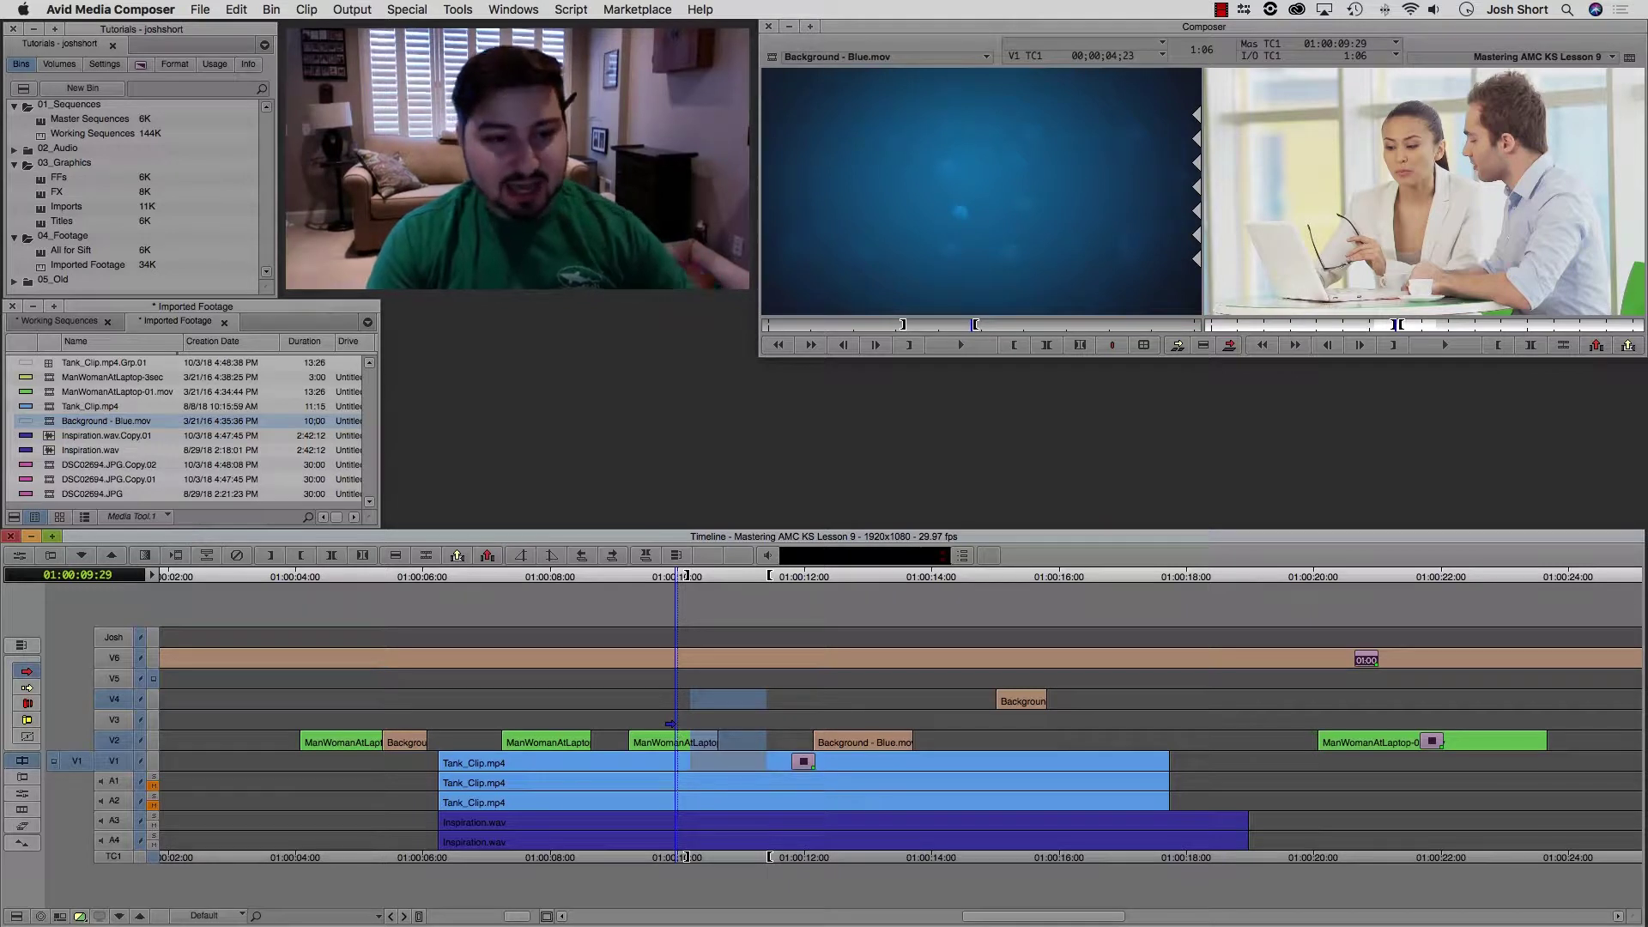
Move the ManWomanAtLaptop clip from V2 up to V4 and review the edit near 01:00:12.
drag(651, 738, 817, 701)
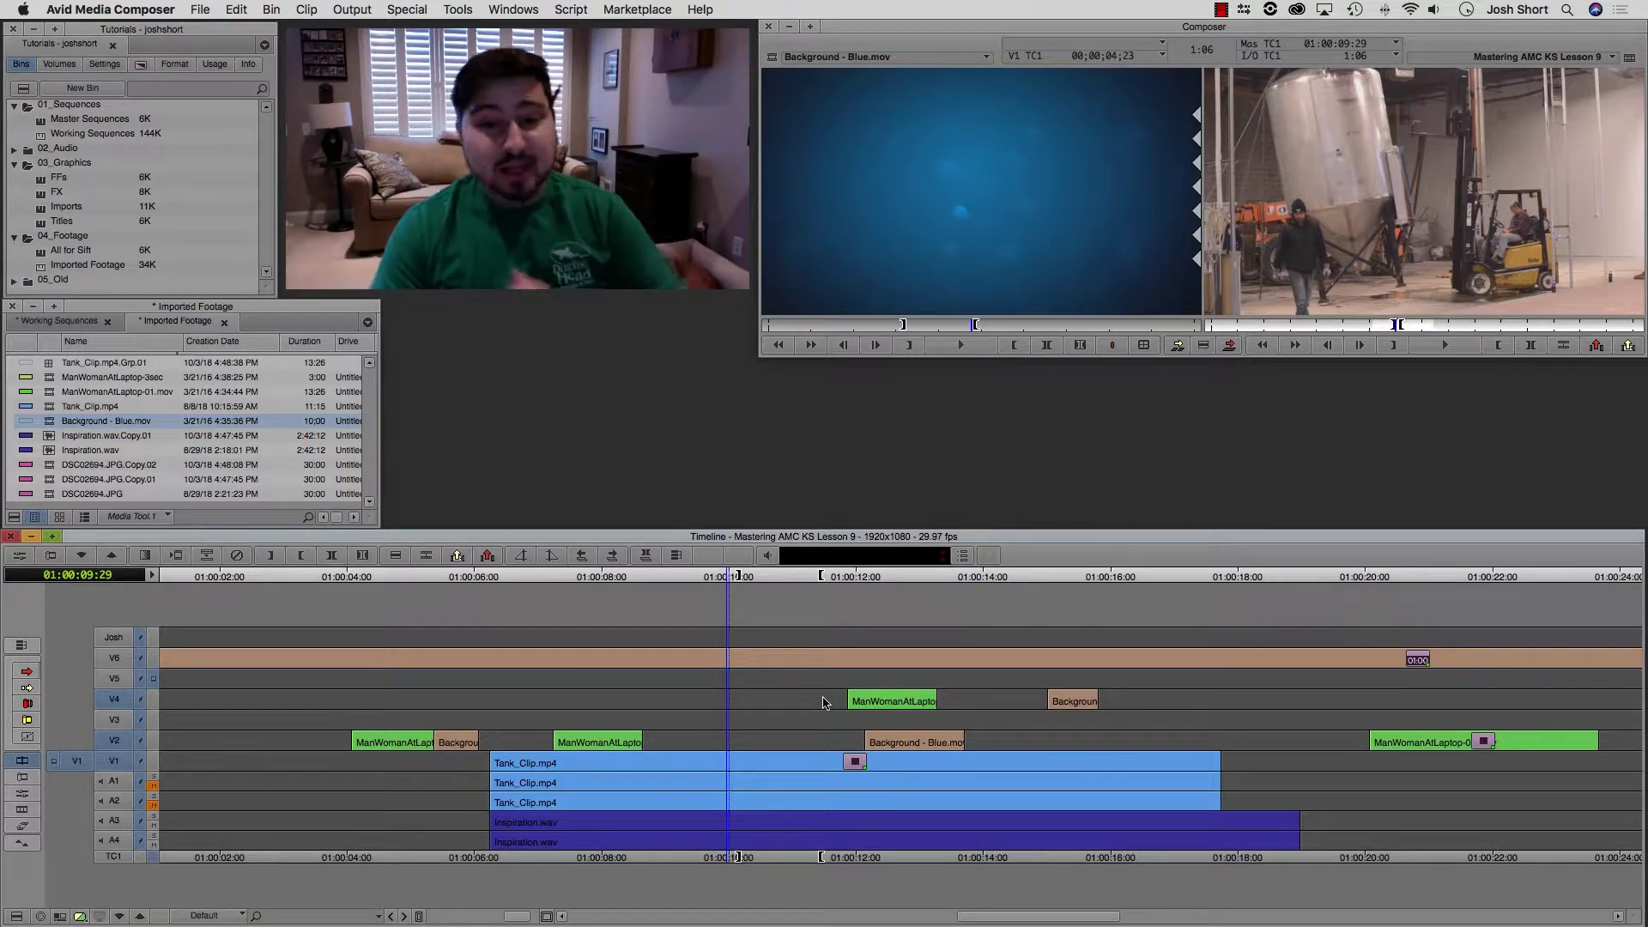
click(850, 718)
click(630, 738)
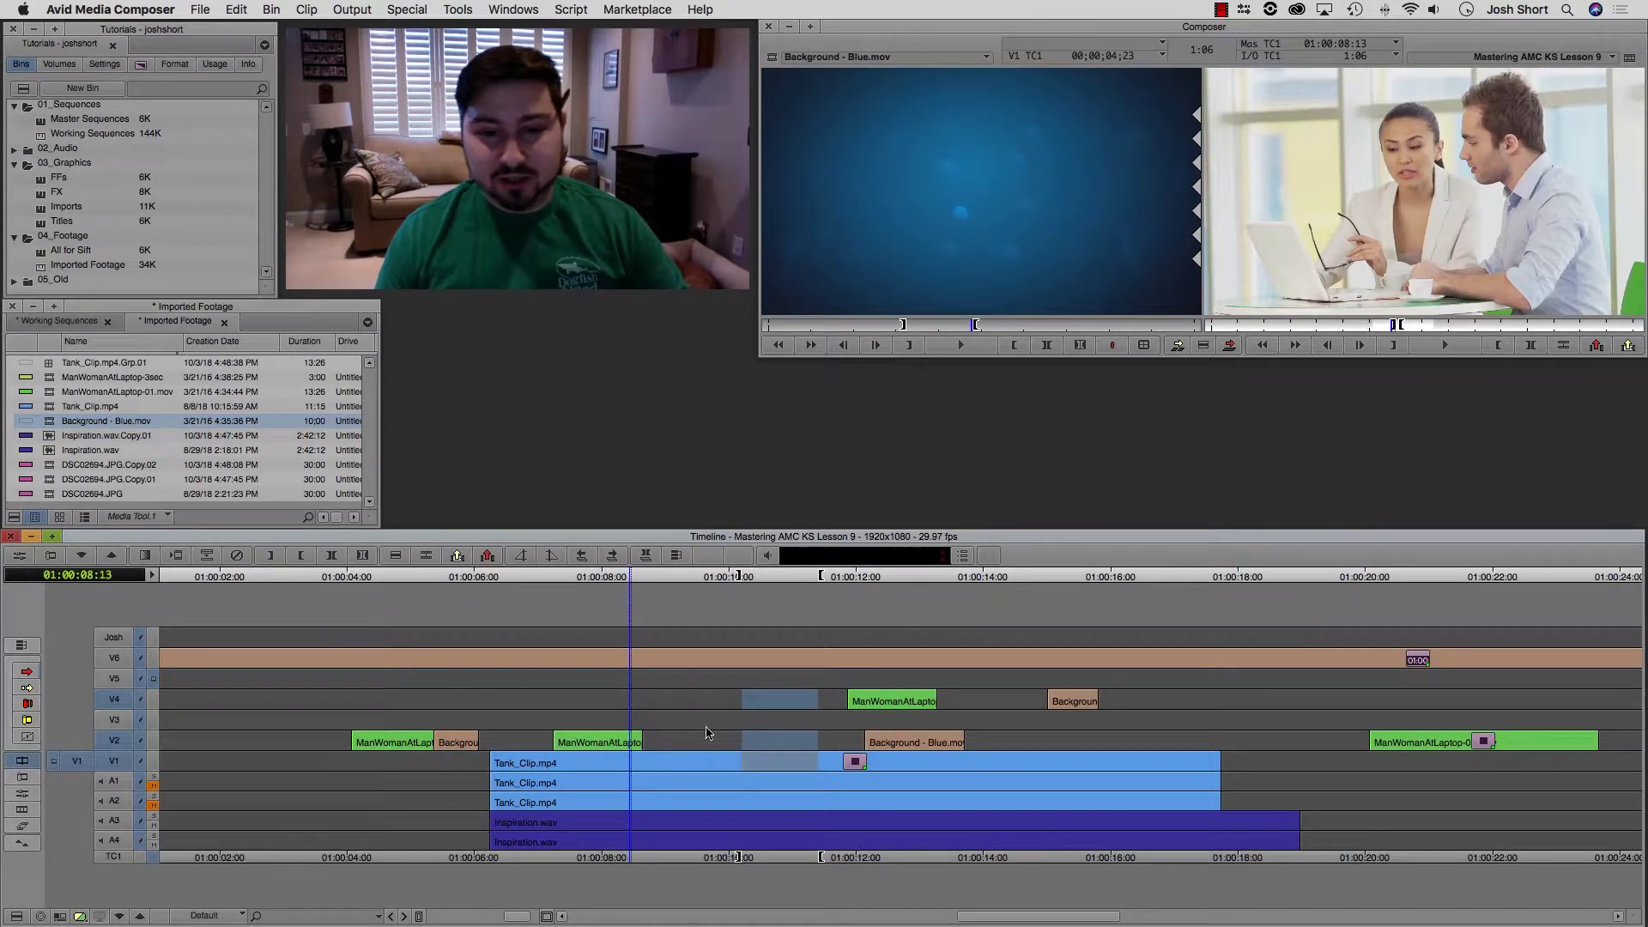
click(898, 732)
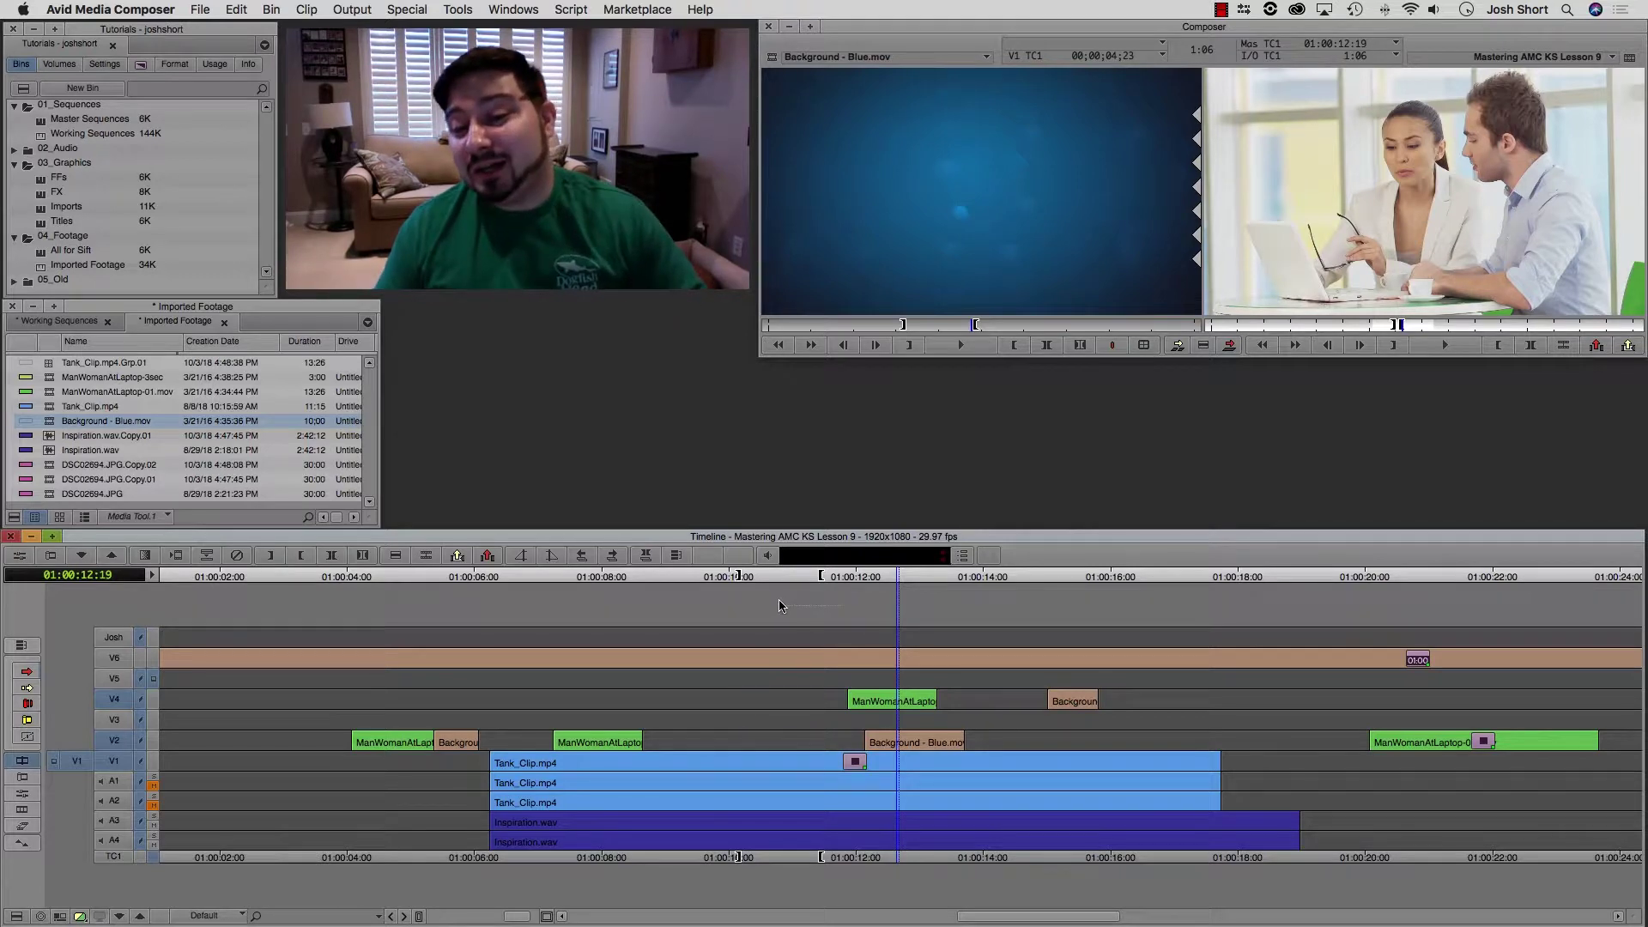
drag(807, 590, 761, 595)
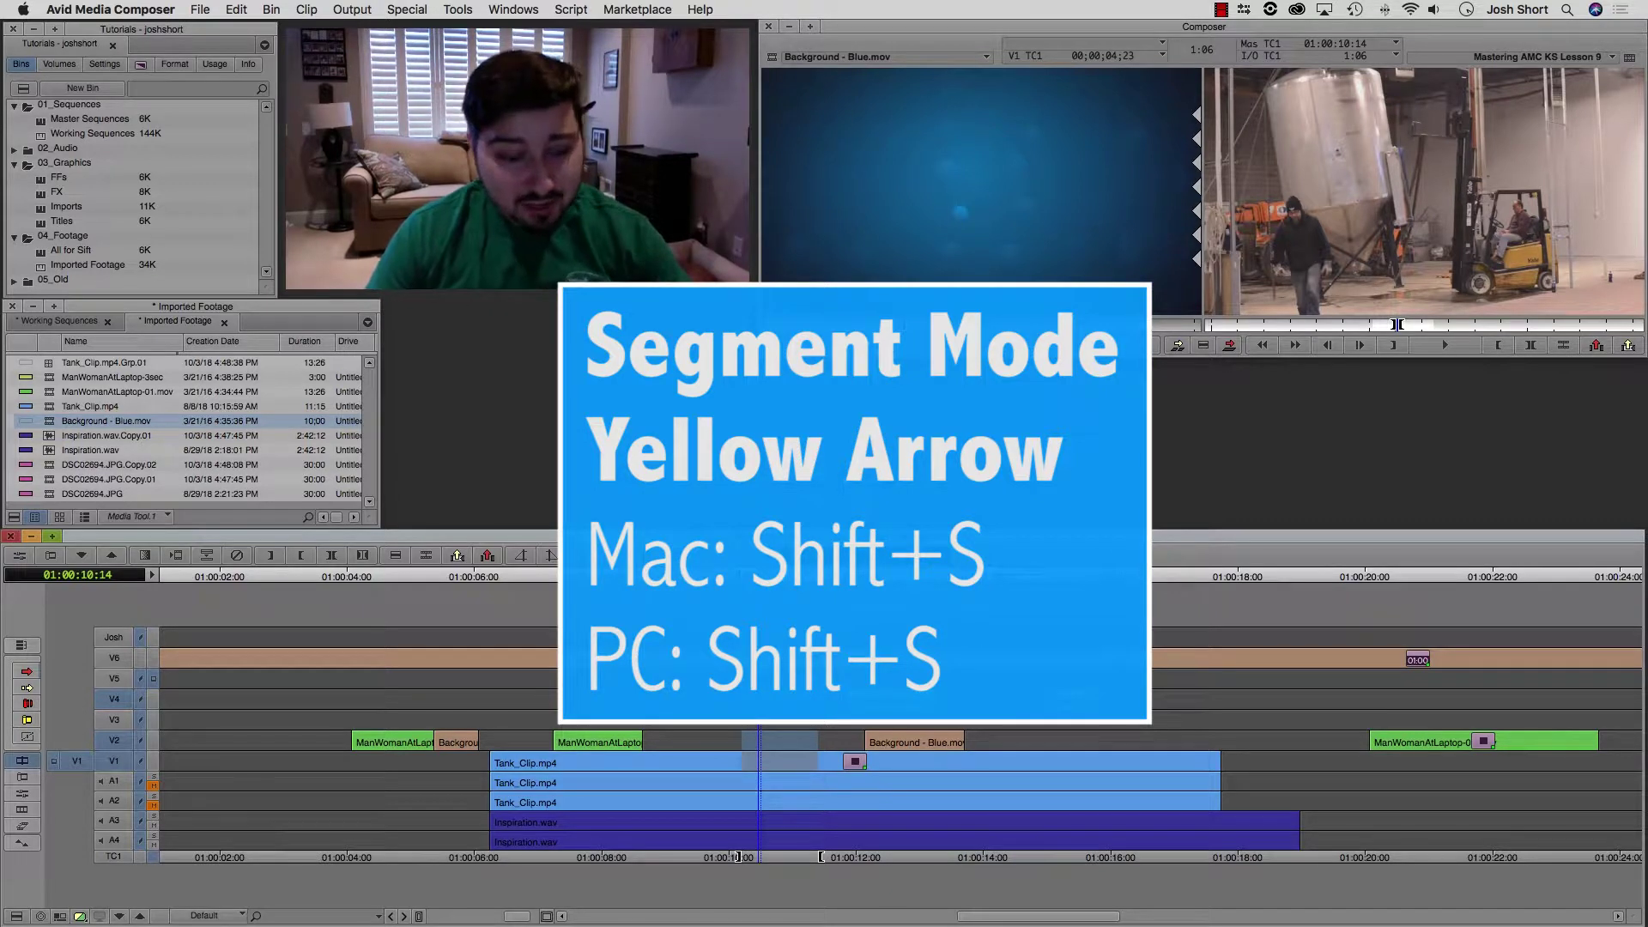
Drag the ManWomanAtLaptop clips past their Background clips on V2 and on V4.
key(s)
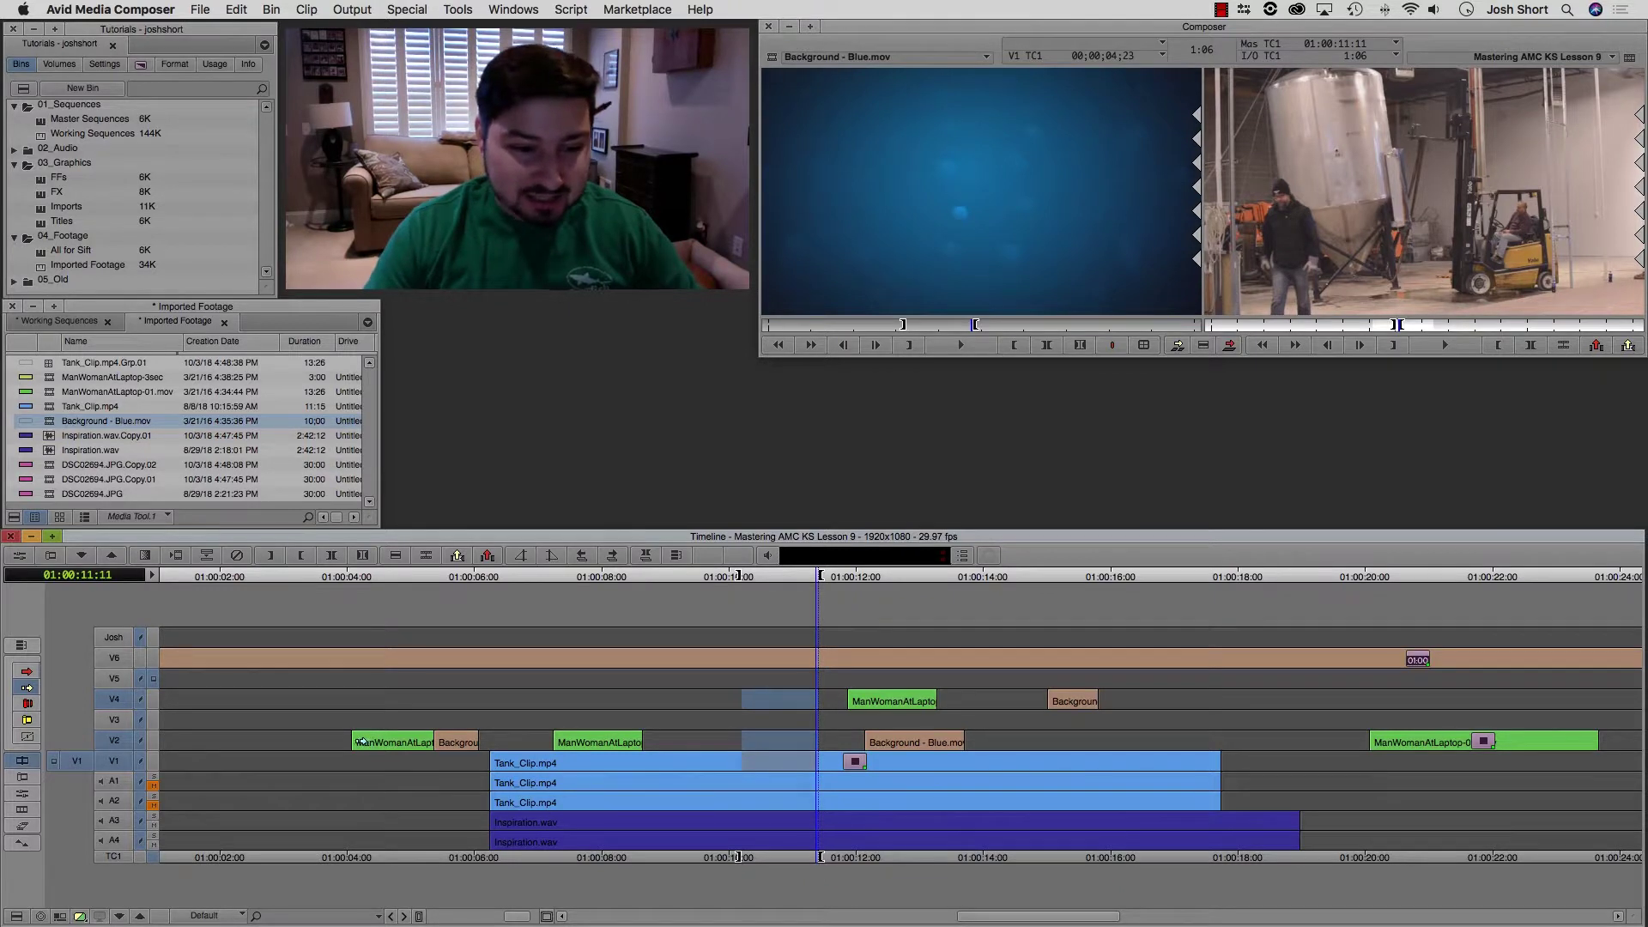
click(362, 742)
drag(362, 742, 486, 737)
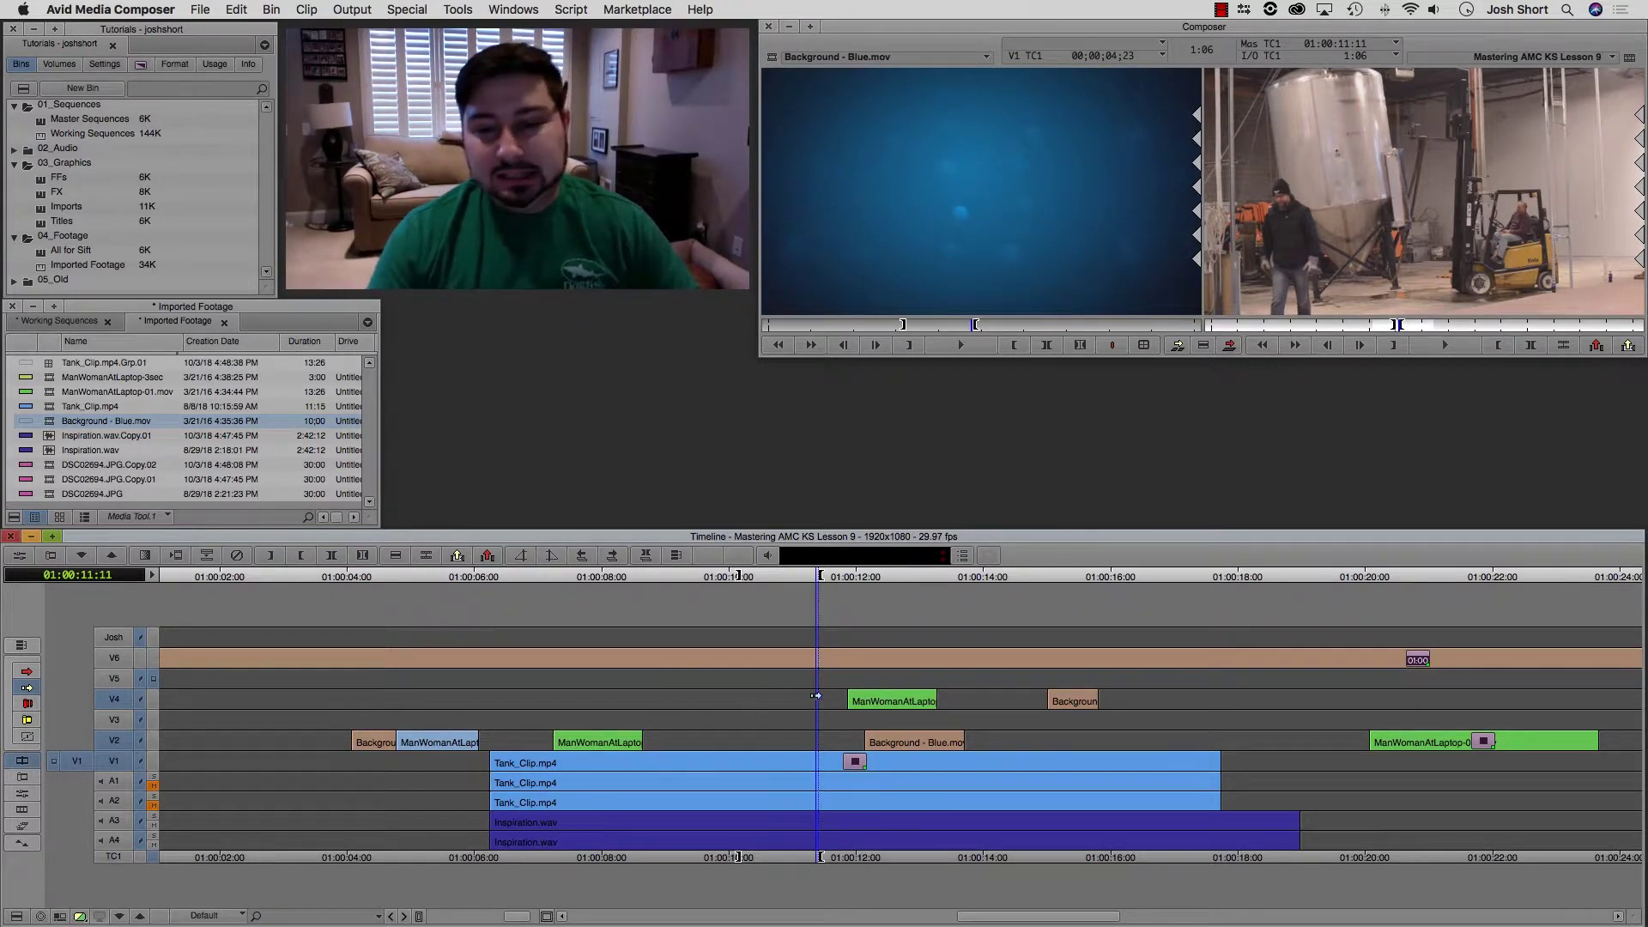
drag(885, 701, 1132, 698)
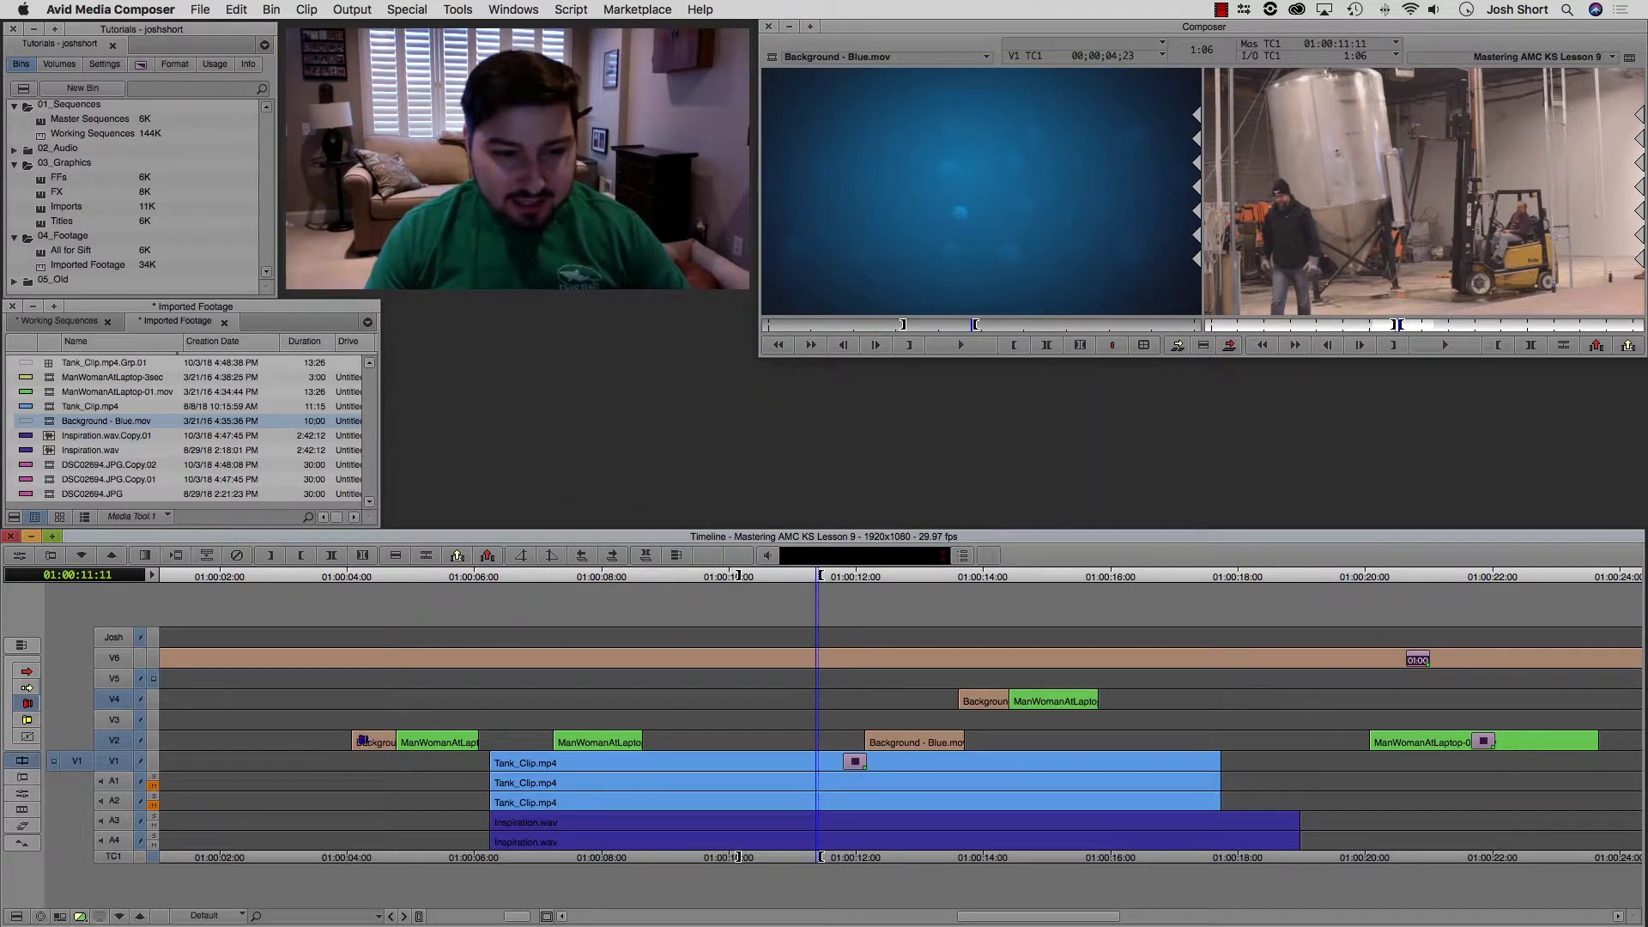
Nudge the V2 Background head 10 frames and back, then extend ManWomanAtLaptop-01's tail 22 frames.
click(350, 744)
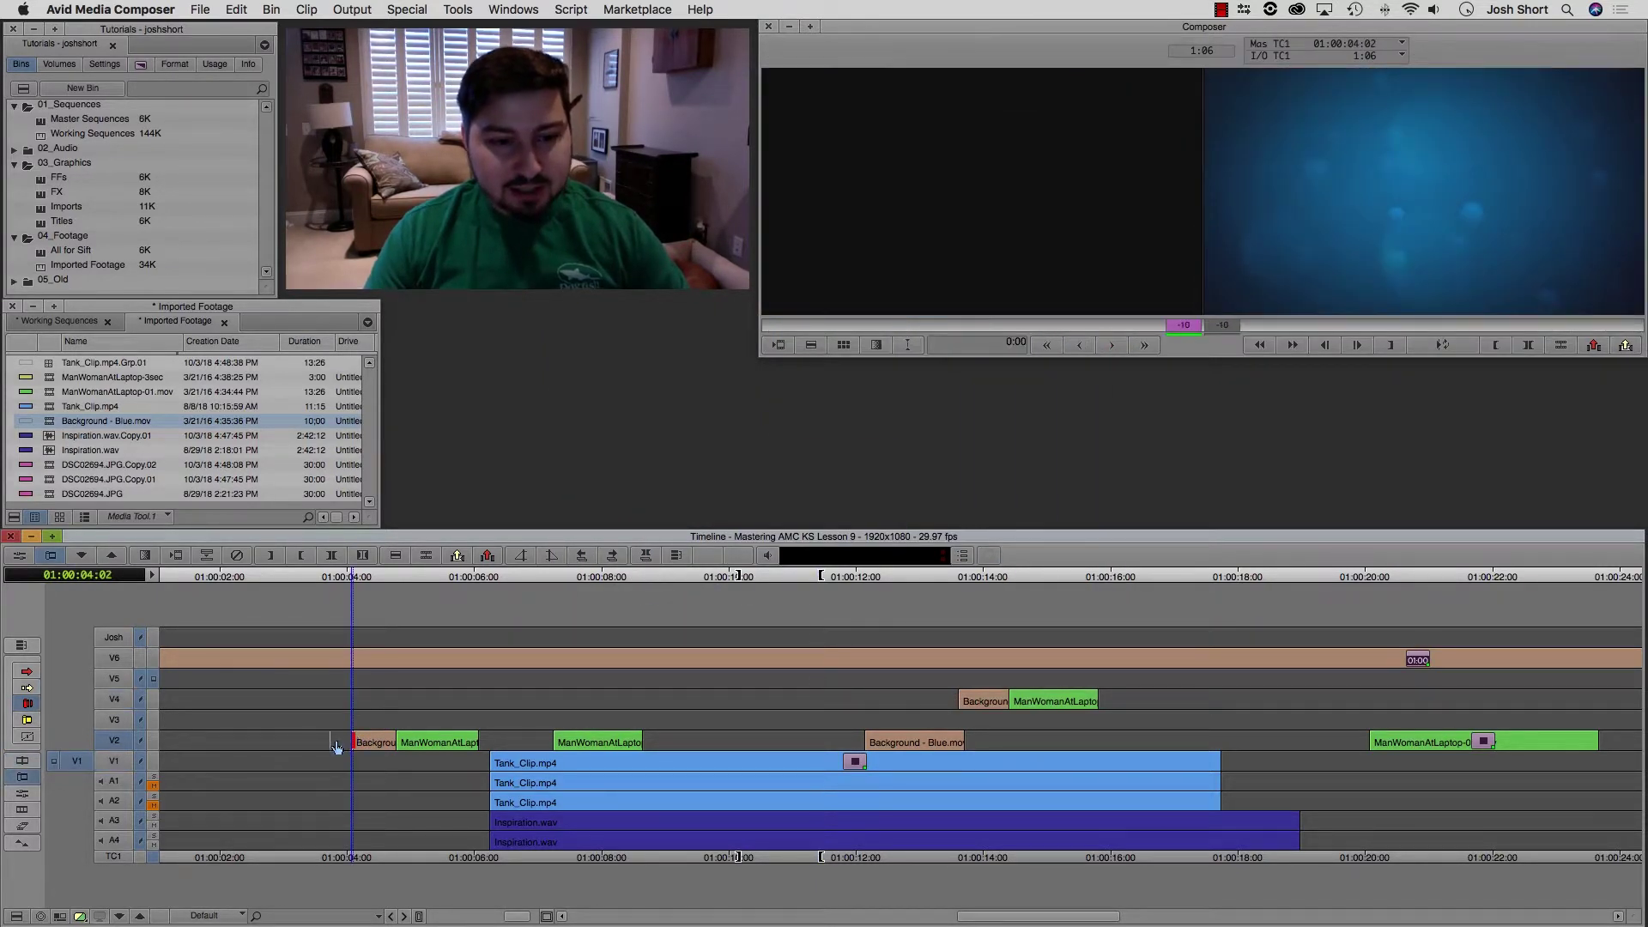
key(m)
key(slash)
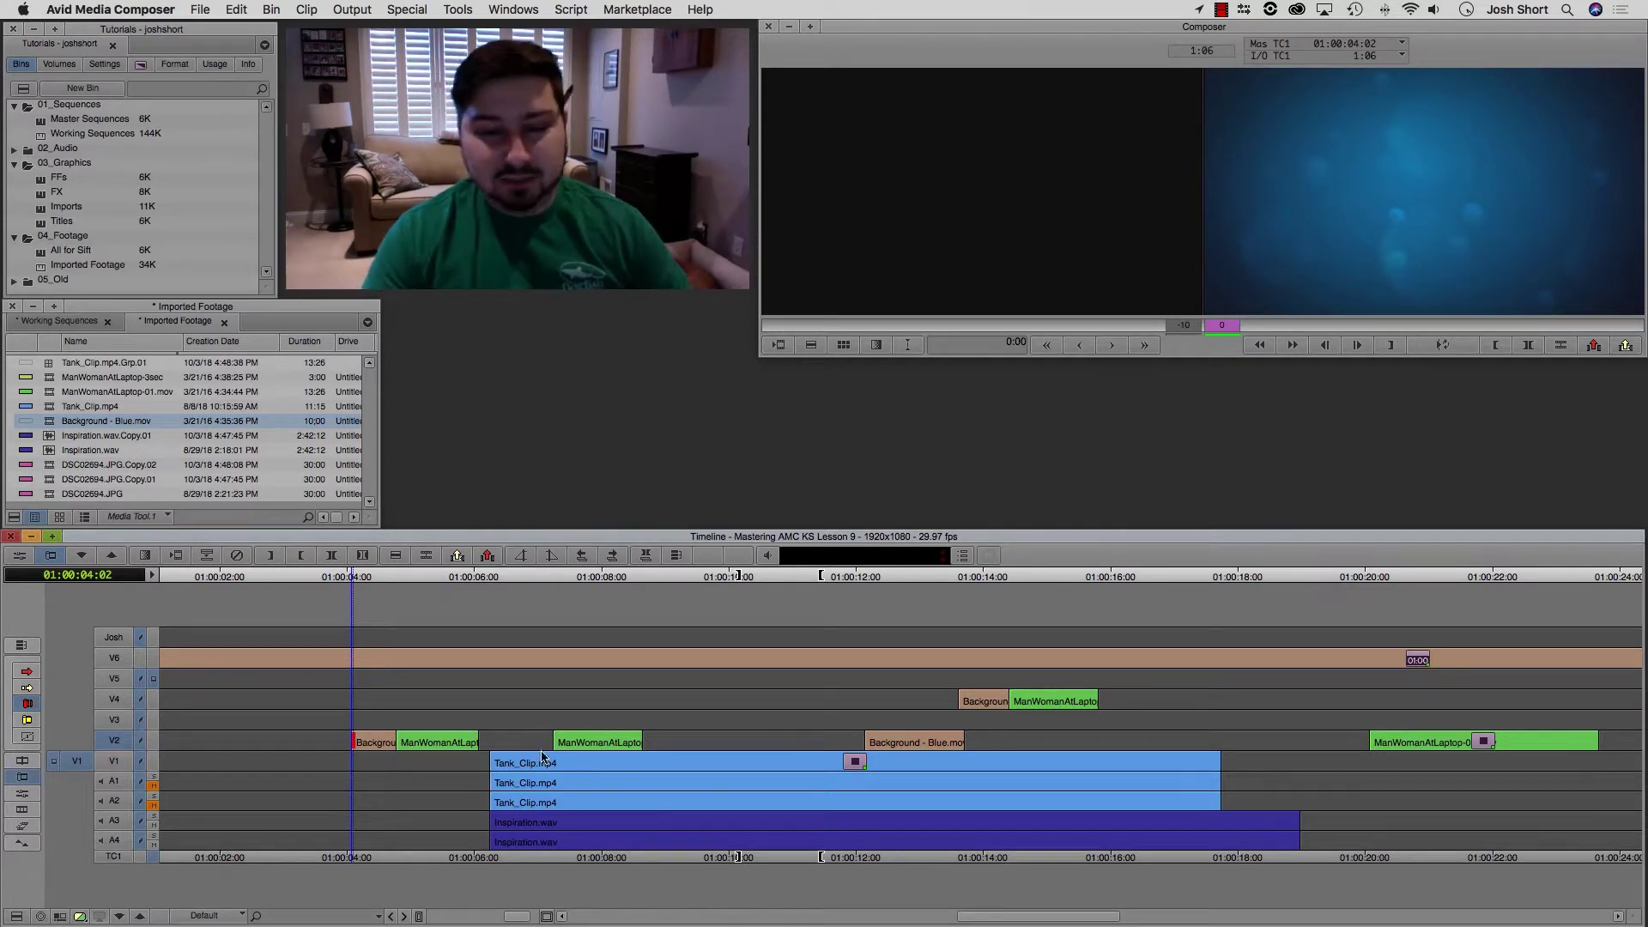
click(642, 740)
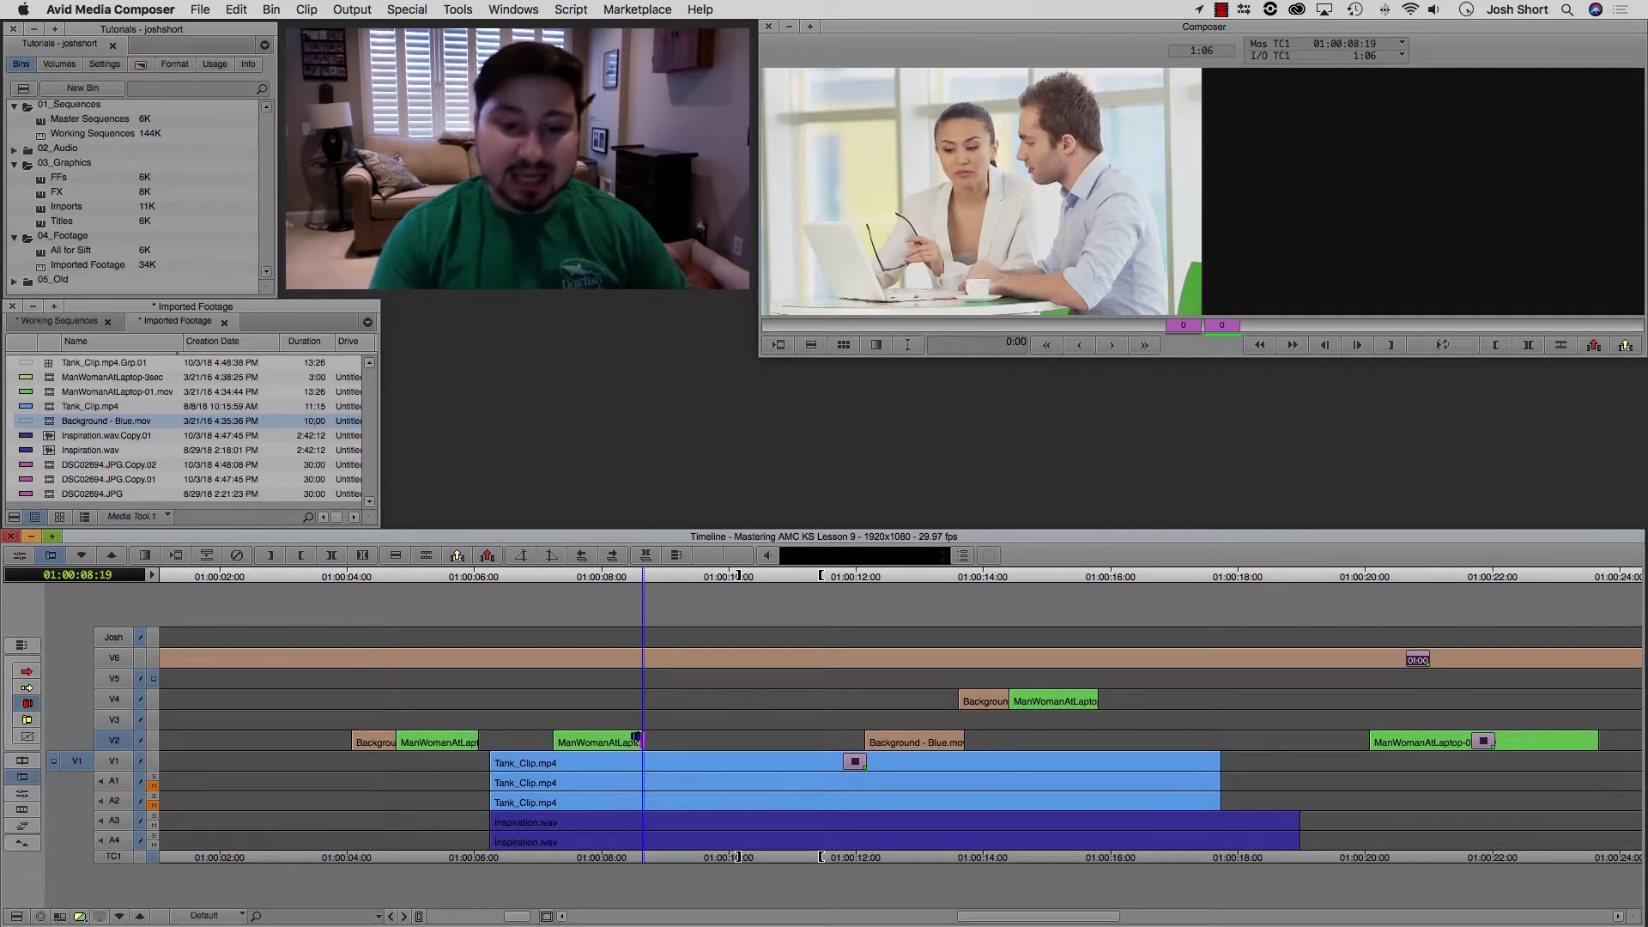
drag(643, 739, 703, 740)
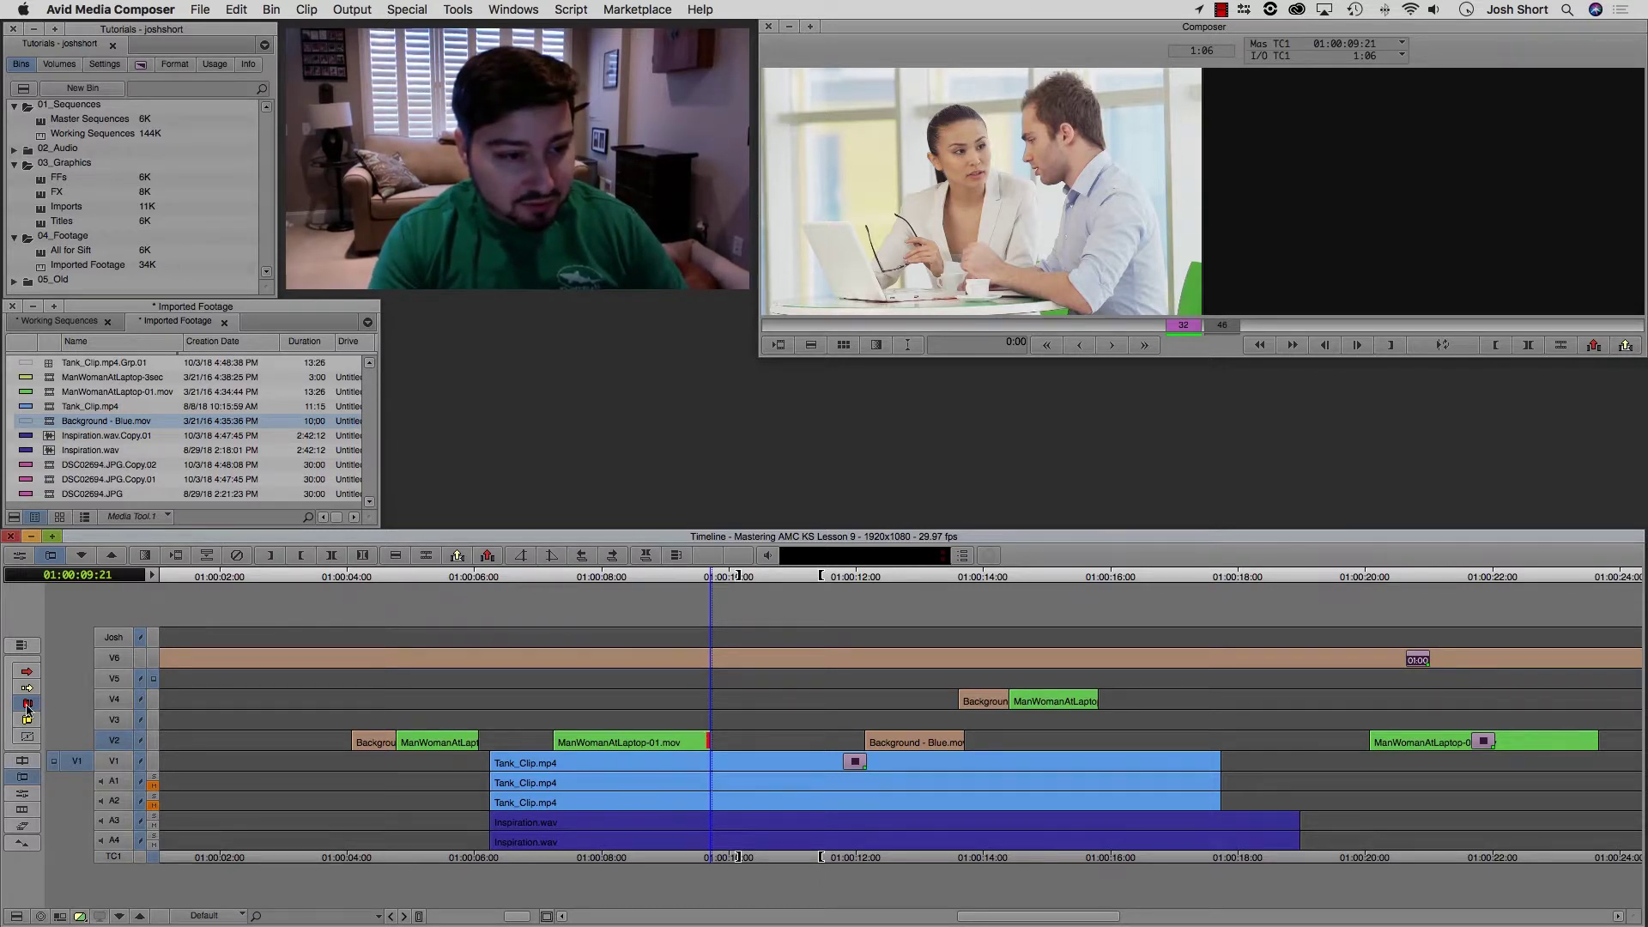
Lift the V4 ManWomanAtLaptop clip and overwrite it onto V2 near 01:00:23.
click(26, 671)
drag(1064, 700, 1080, 700)
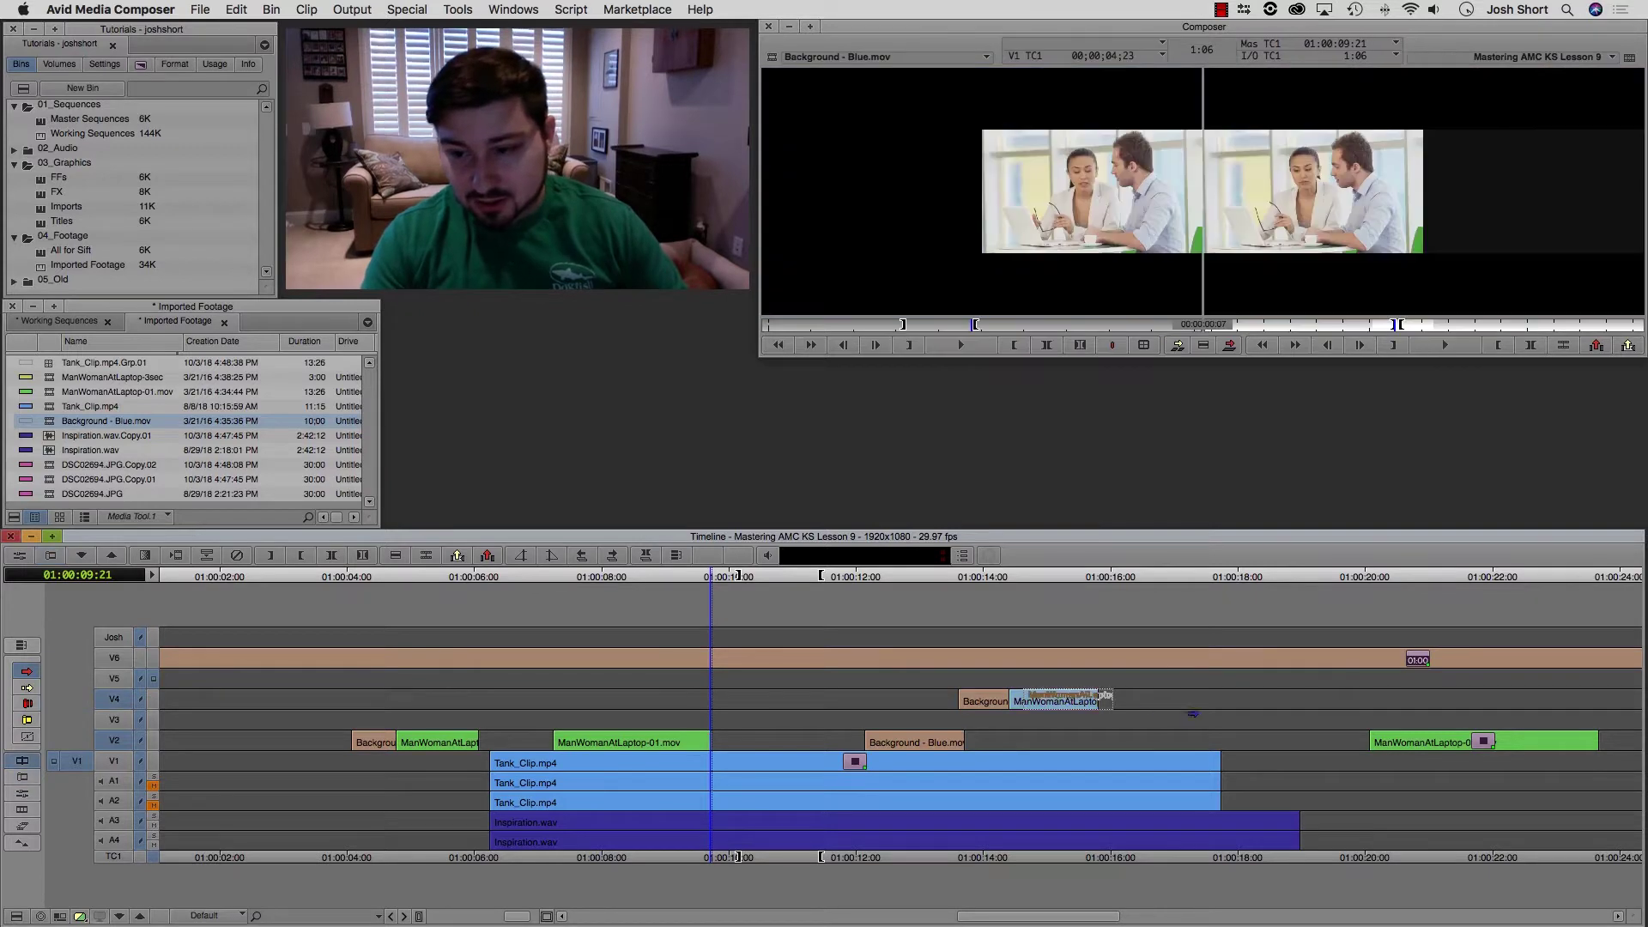
drag(1194, 714, 1620, 737)
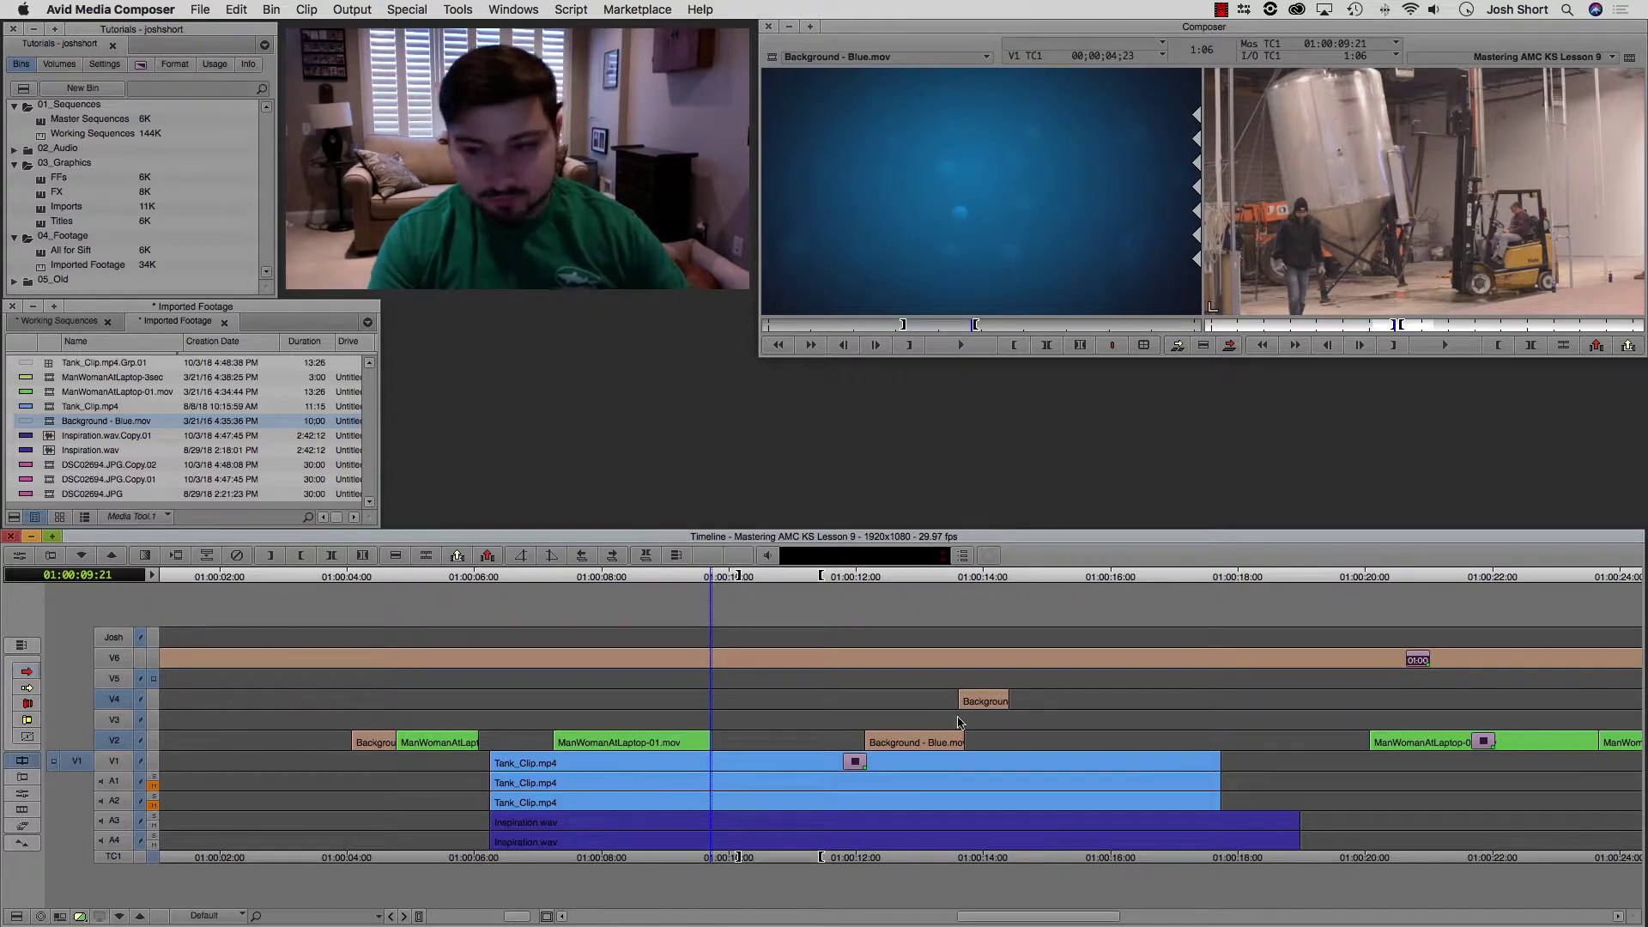
click(1441, 732)
scroll(1442, 732, right, 10)
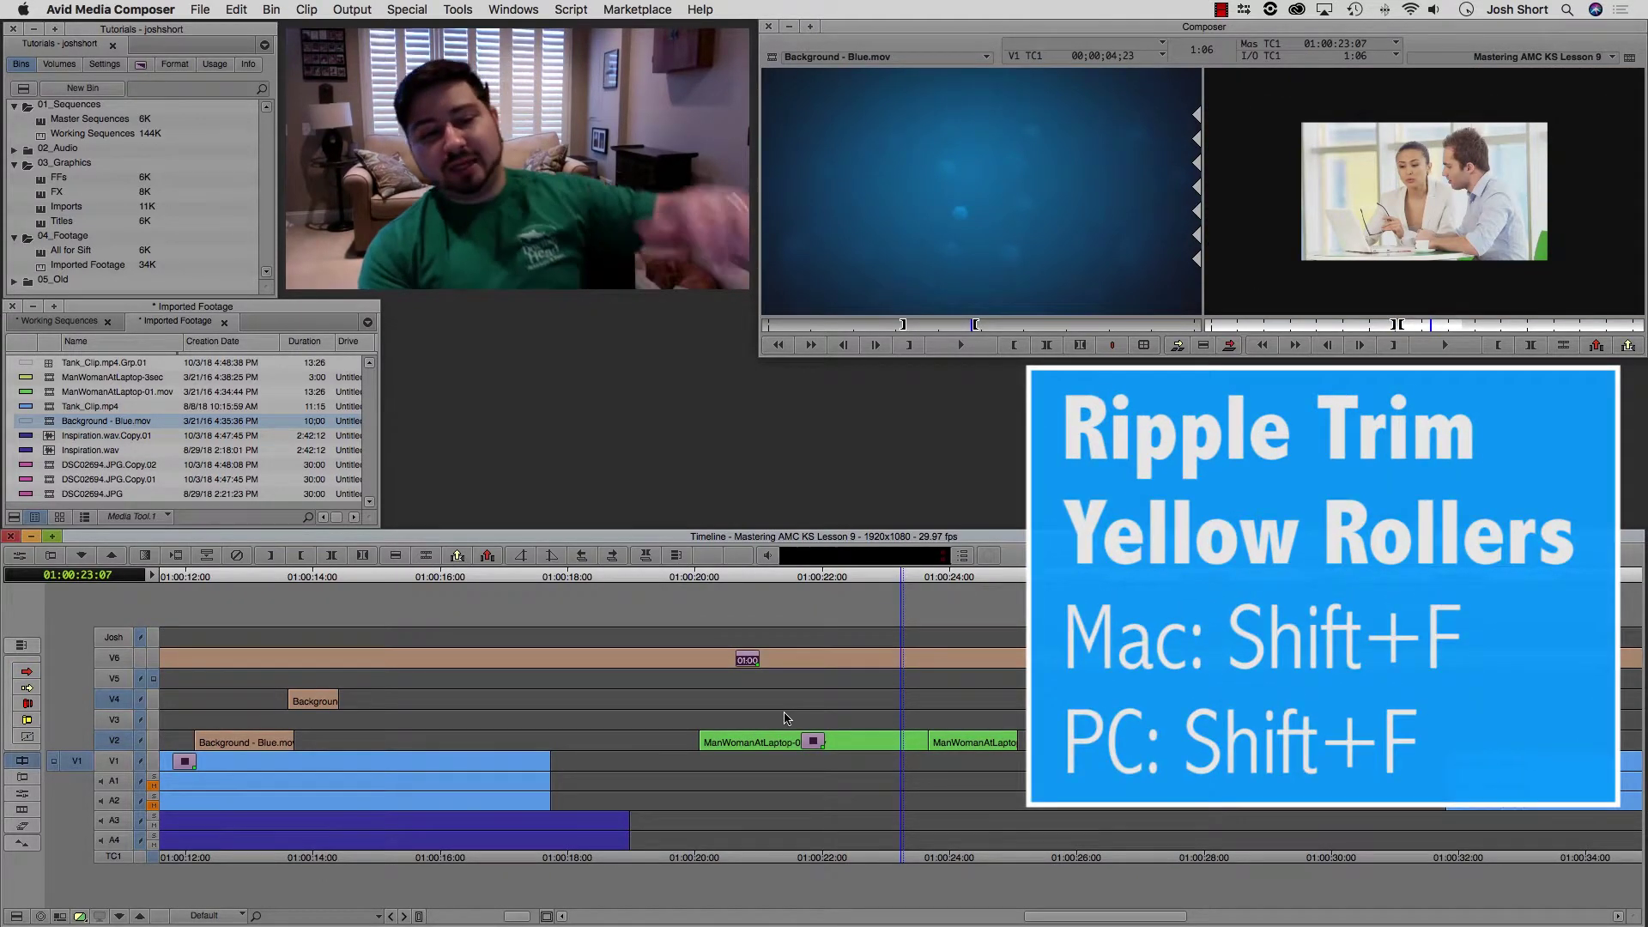
Ripple-extend the tail of the V2 ManWomanAtLaptop-01 clip with the Shift+F ripple trim.
key(shift+f)
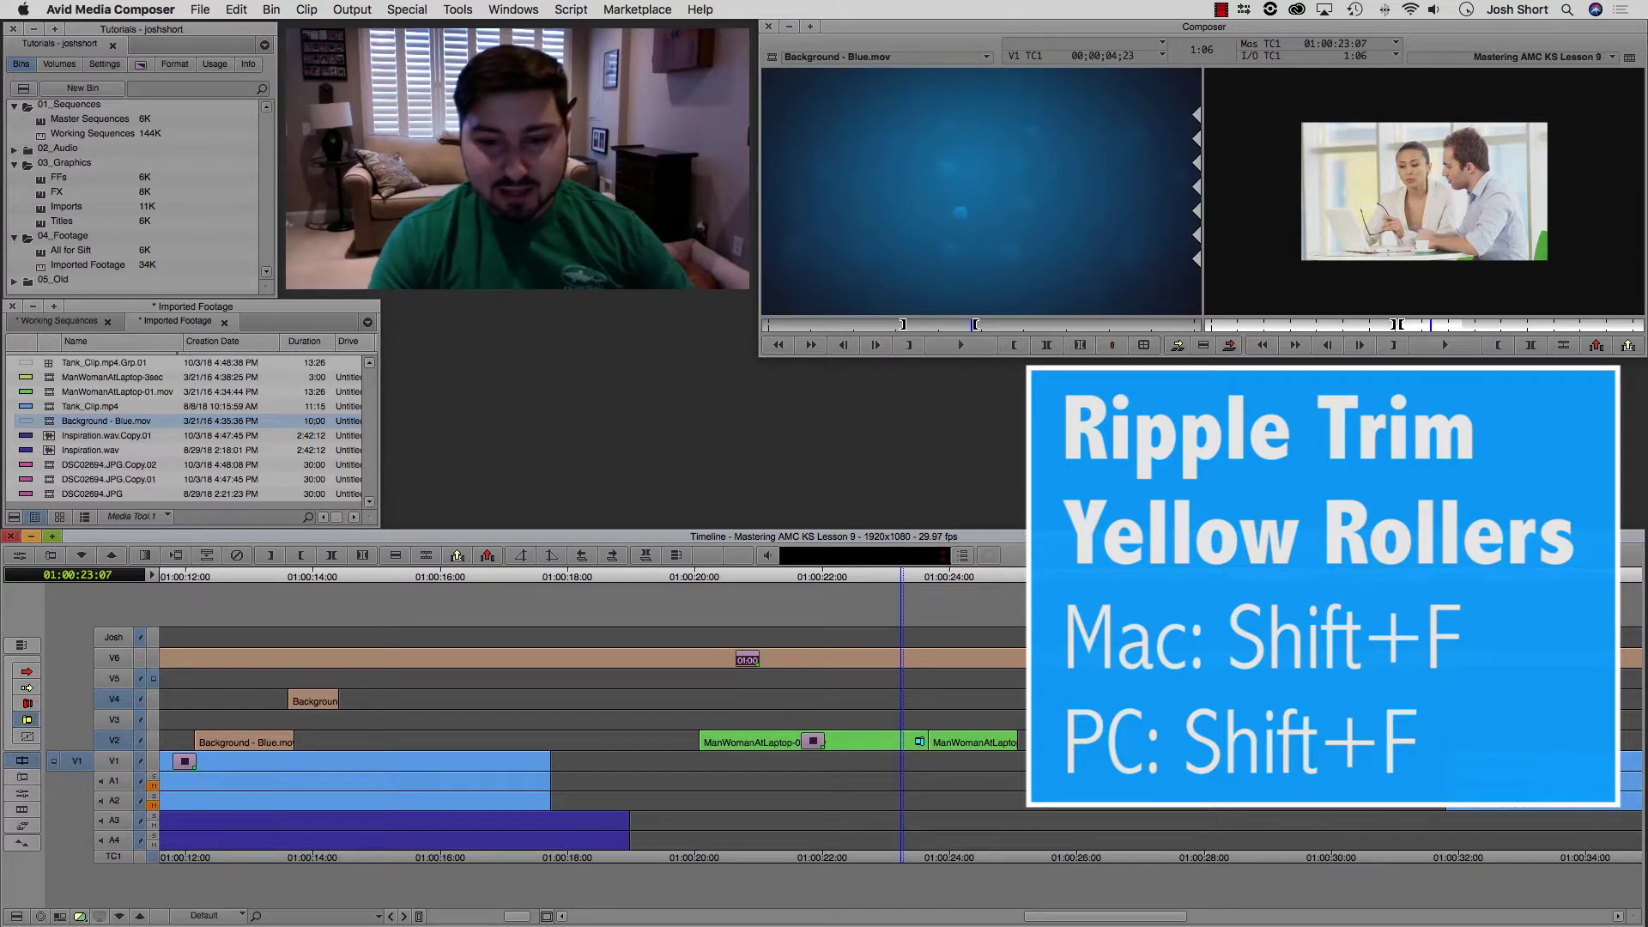
drag(920, 740, 939, 740)
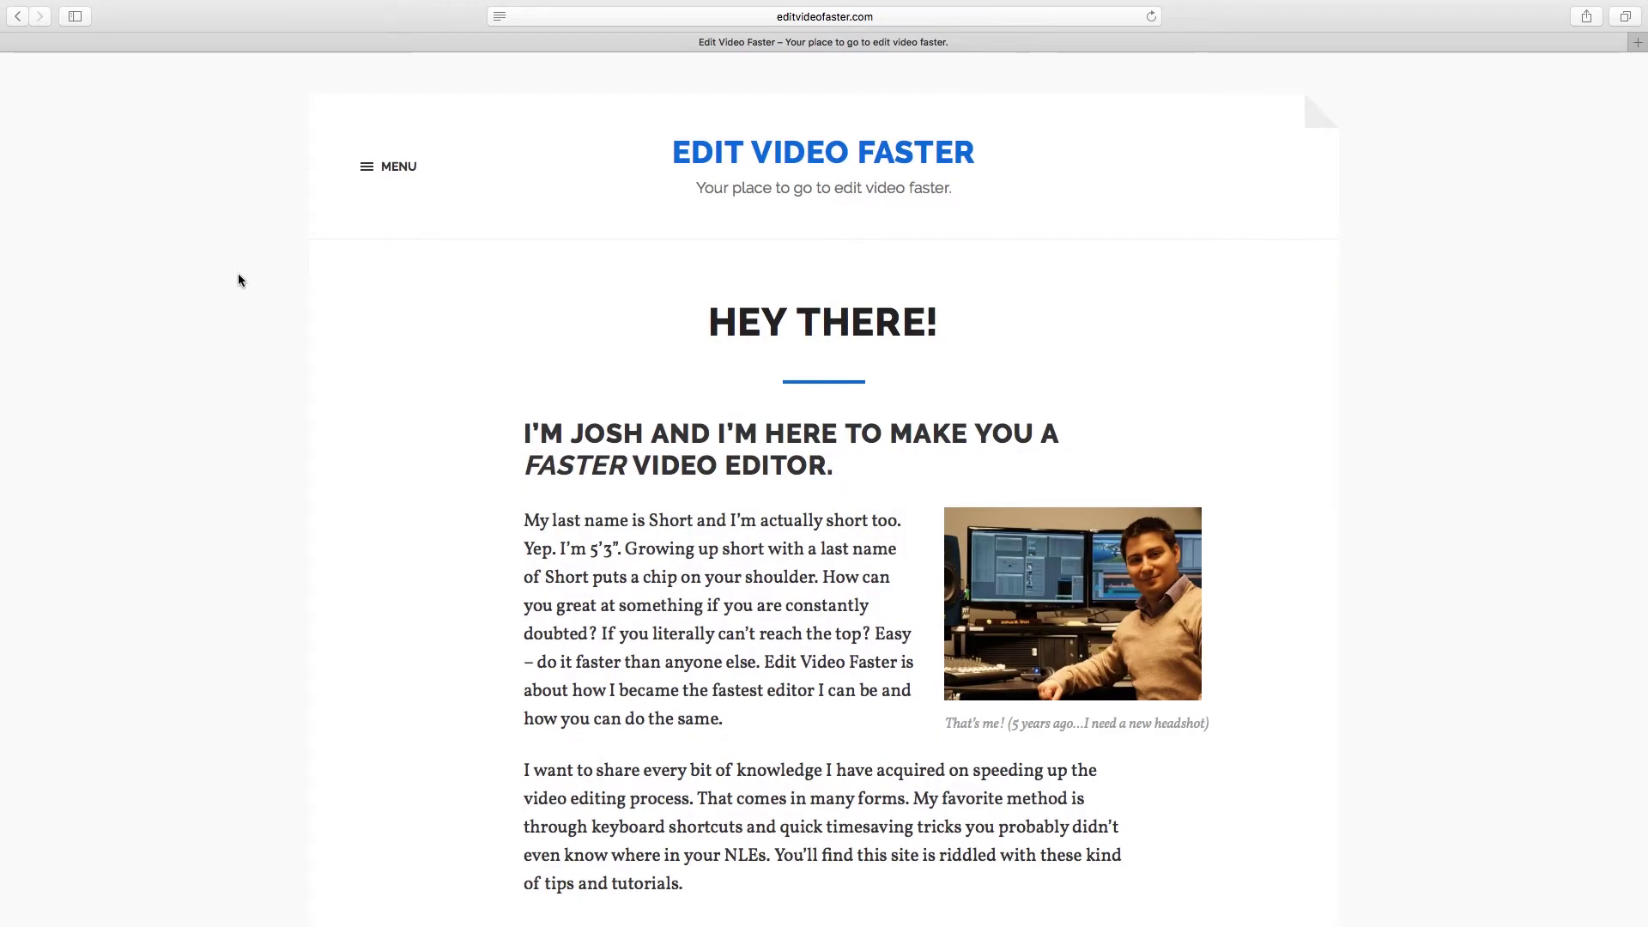
Open the Lesson 9: Everything Else post from the site's Mastering Media Composer menu.
click(378, 181)
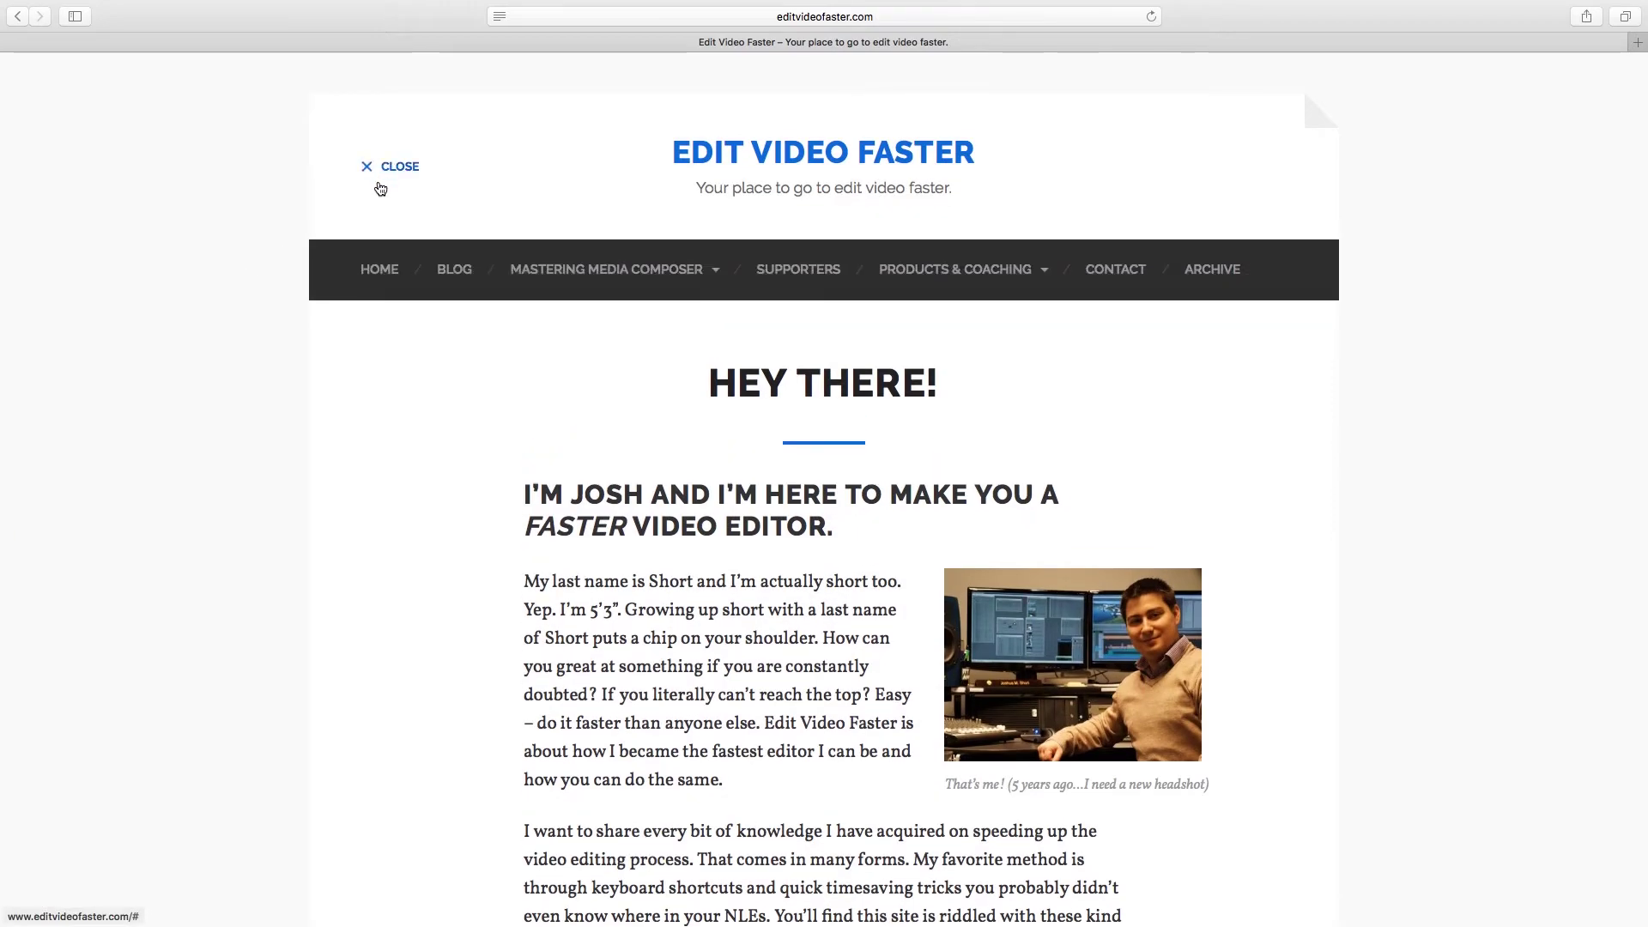
mouse_move(570, 269)
scroll(571, 273, down, 5)
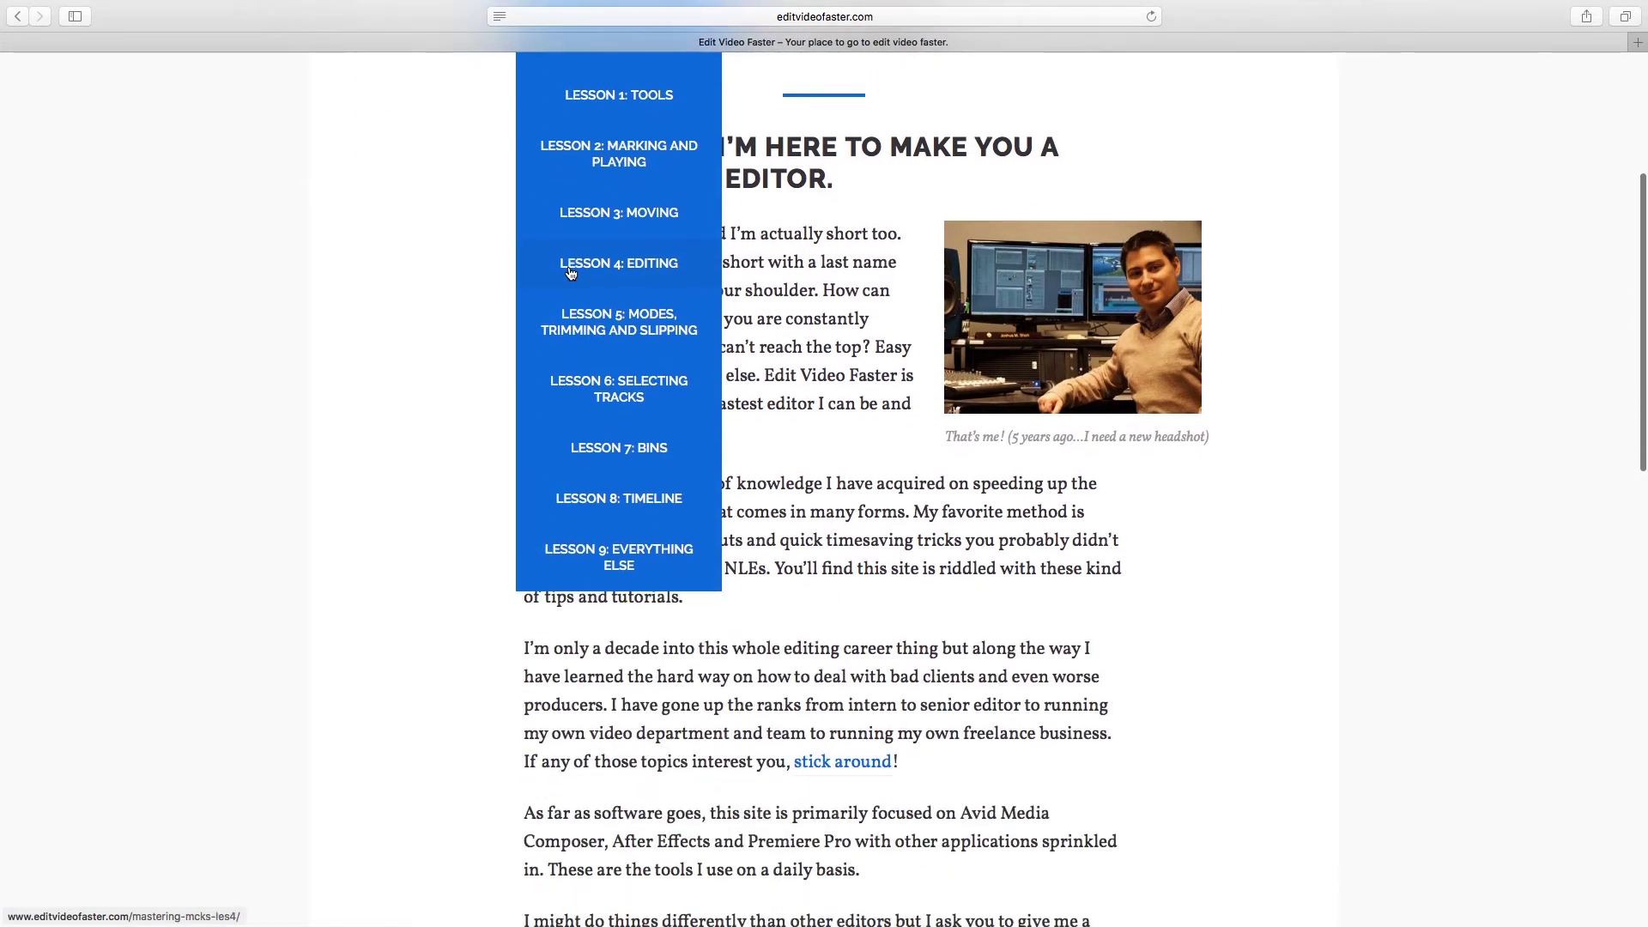
click(610, 558)
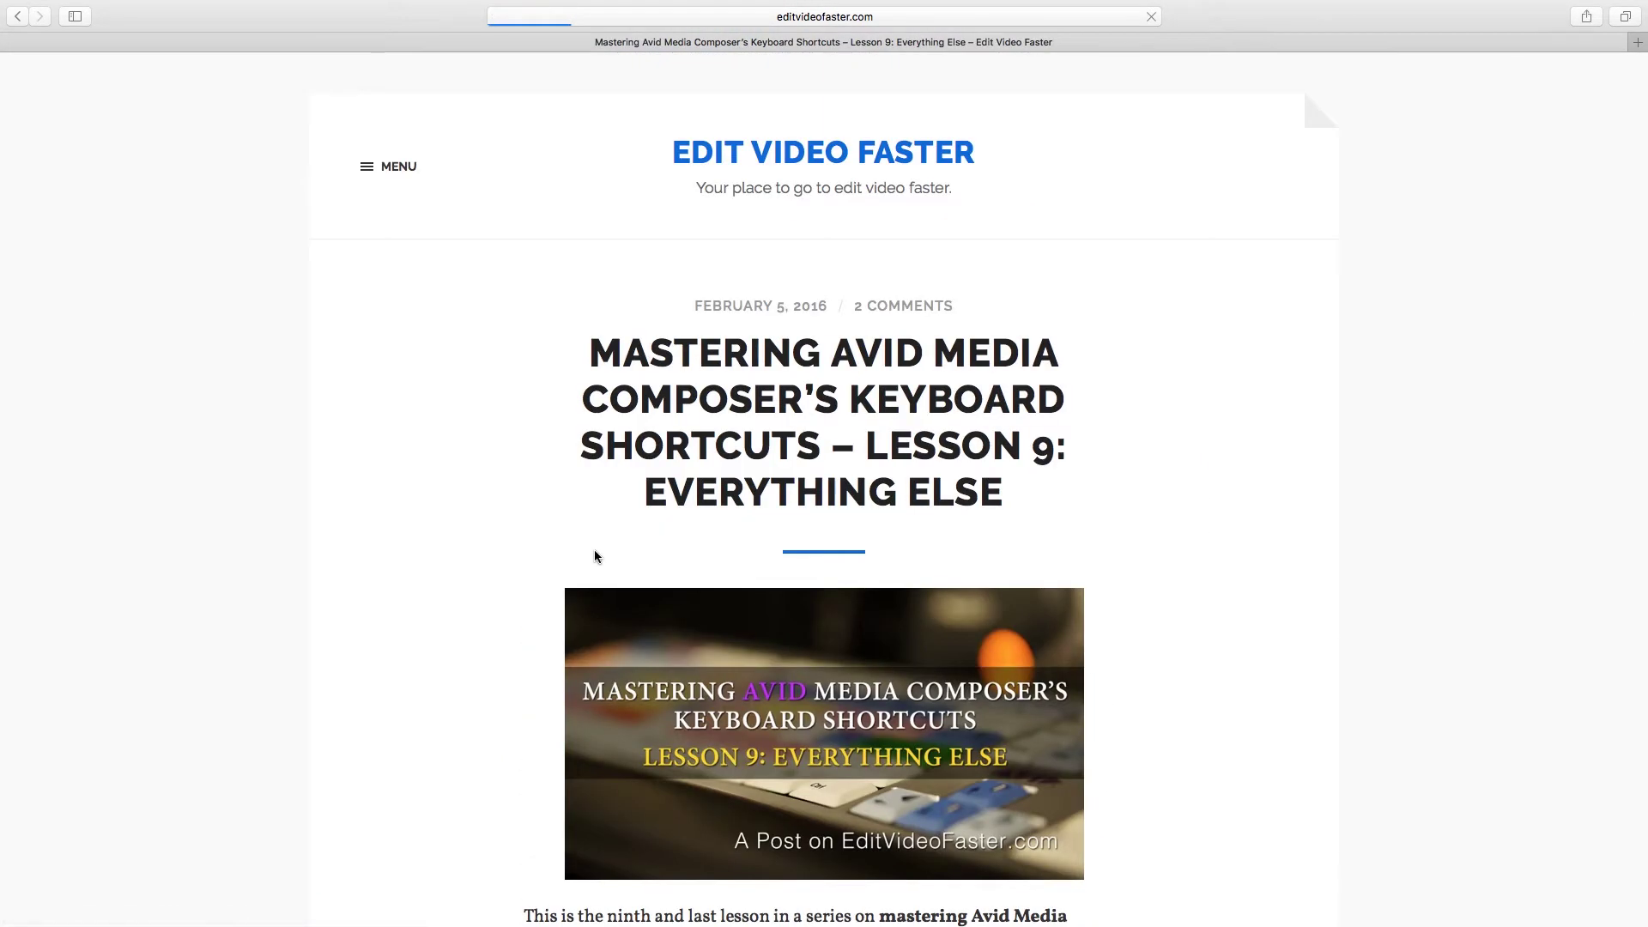
Scroll down through the post's Undo, Redo and Find sections.
scroll(470, 527, down, 5)
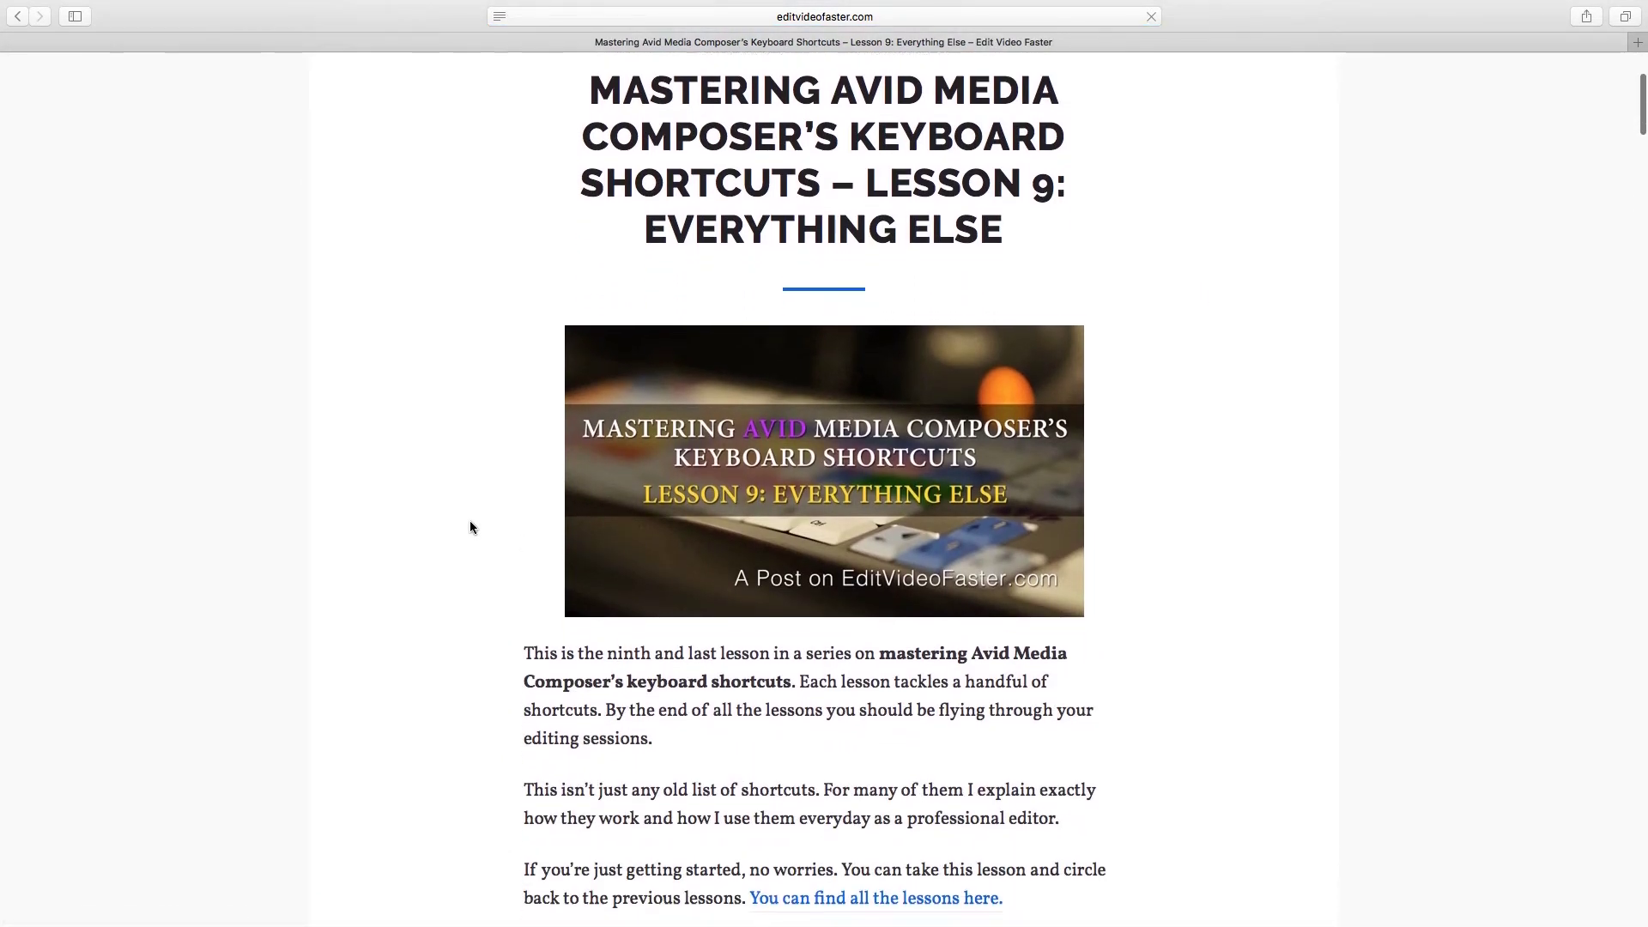
scroll(471, 527, down, 8)
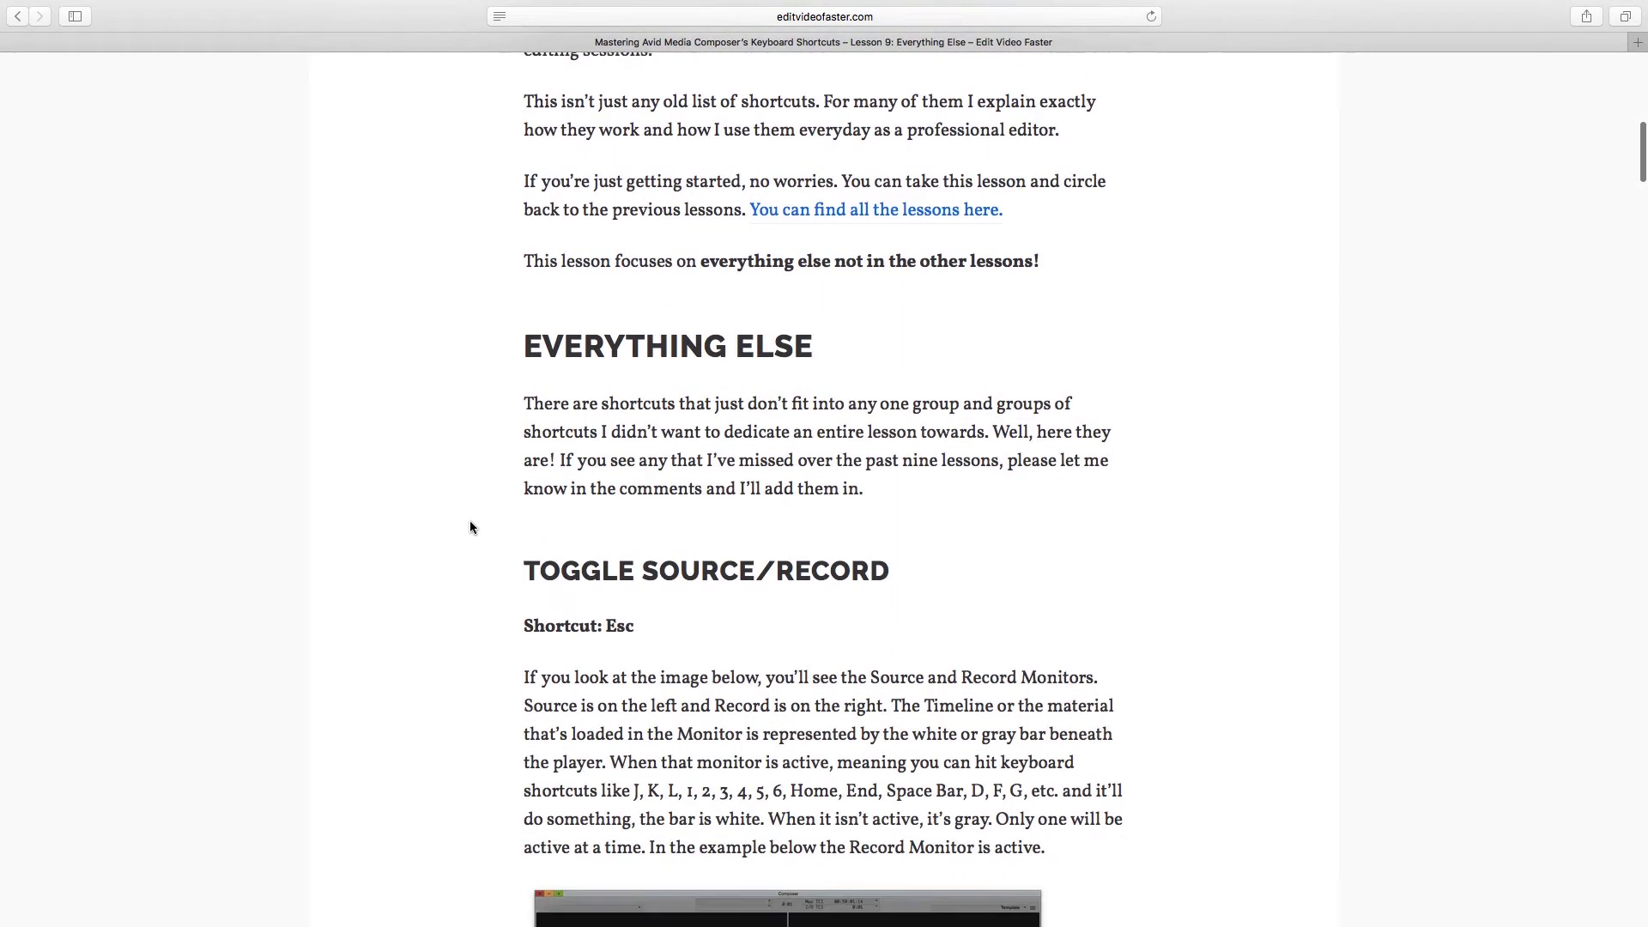
scroll(470, 527, down, 8)
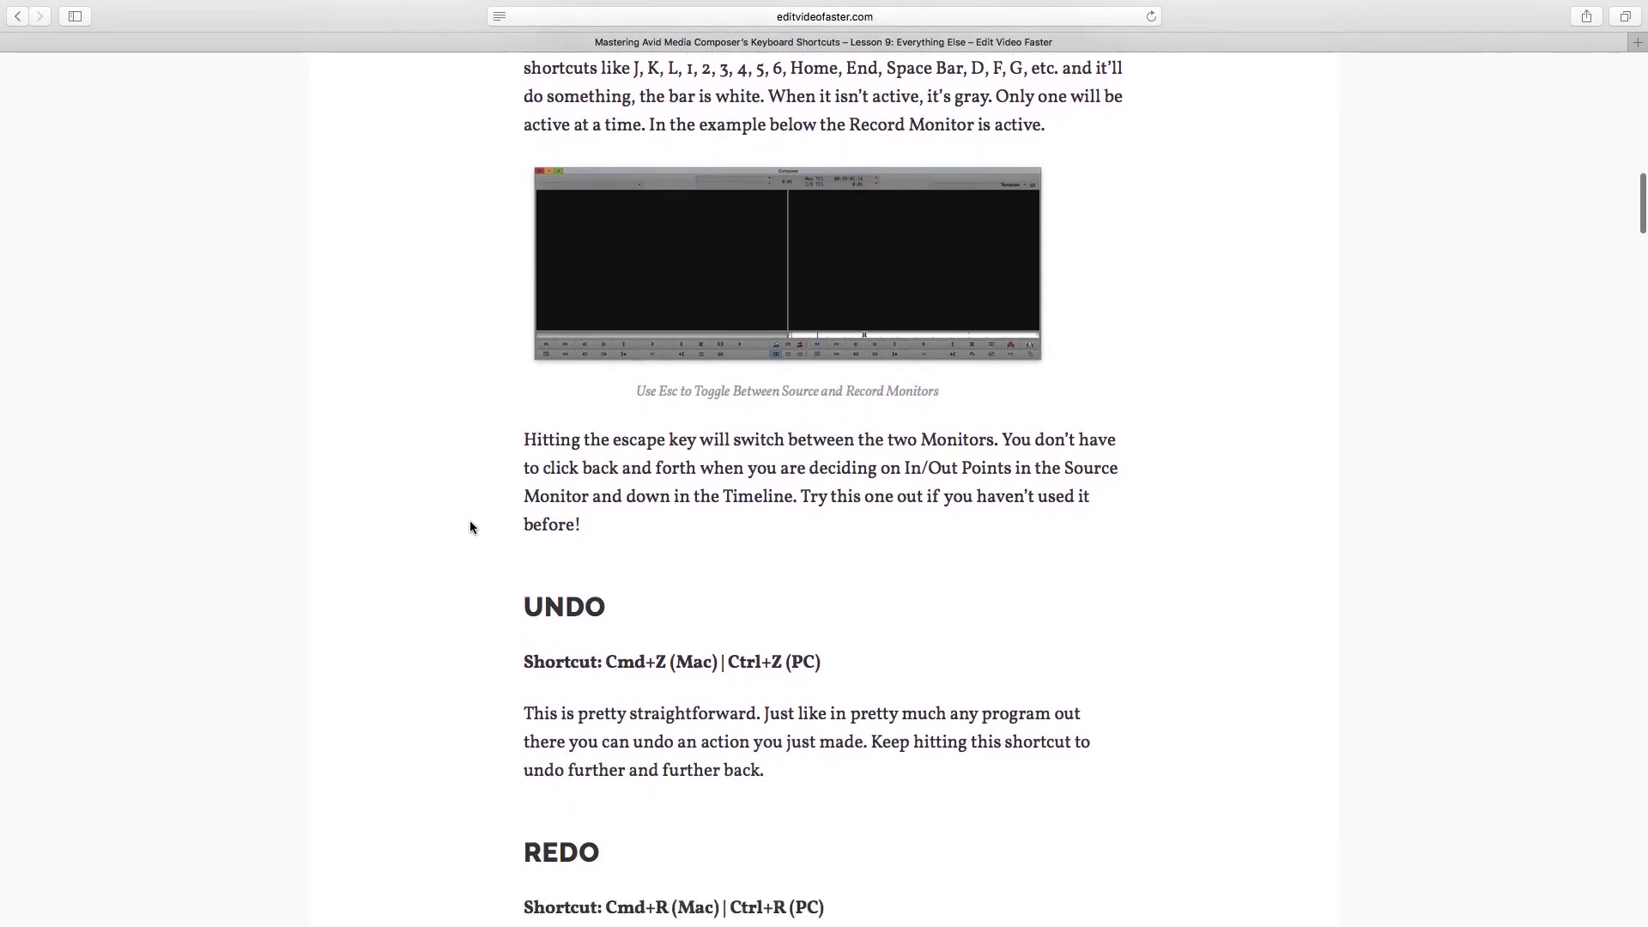
scroll(470, 527, down, 10)
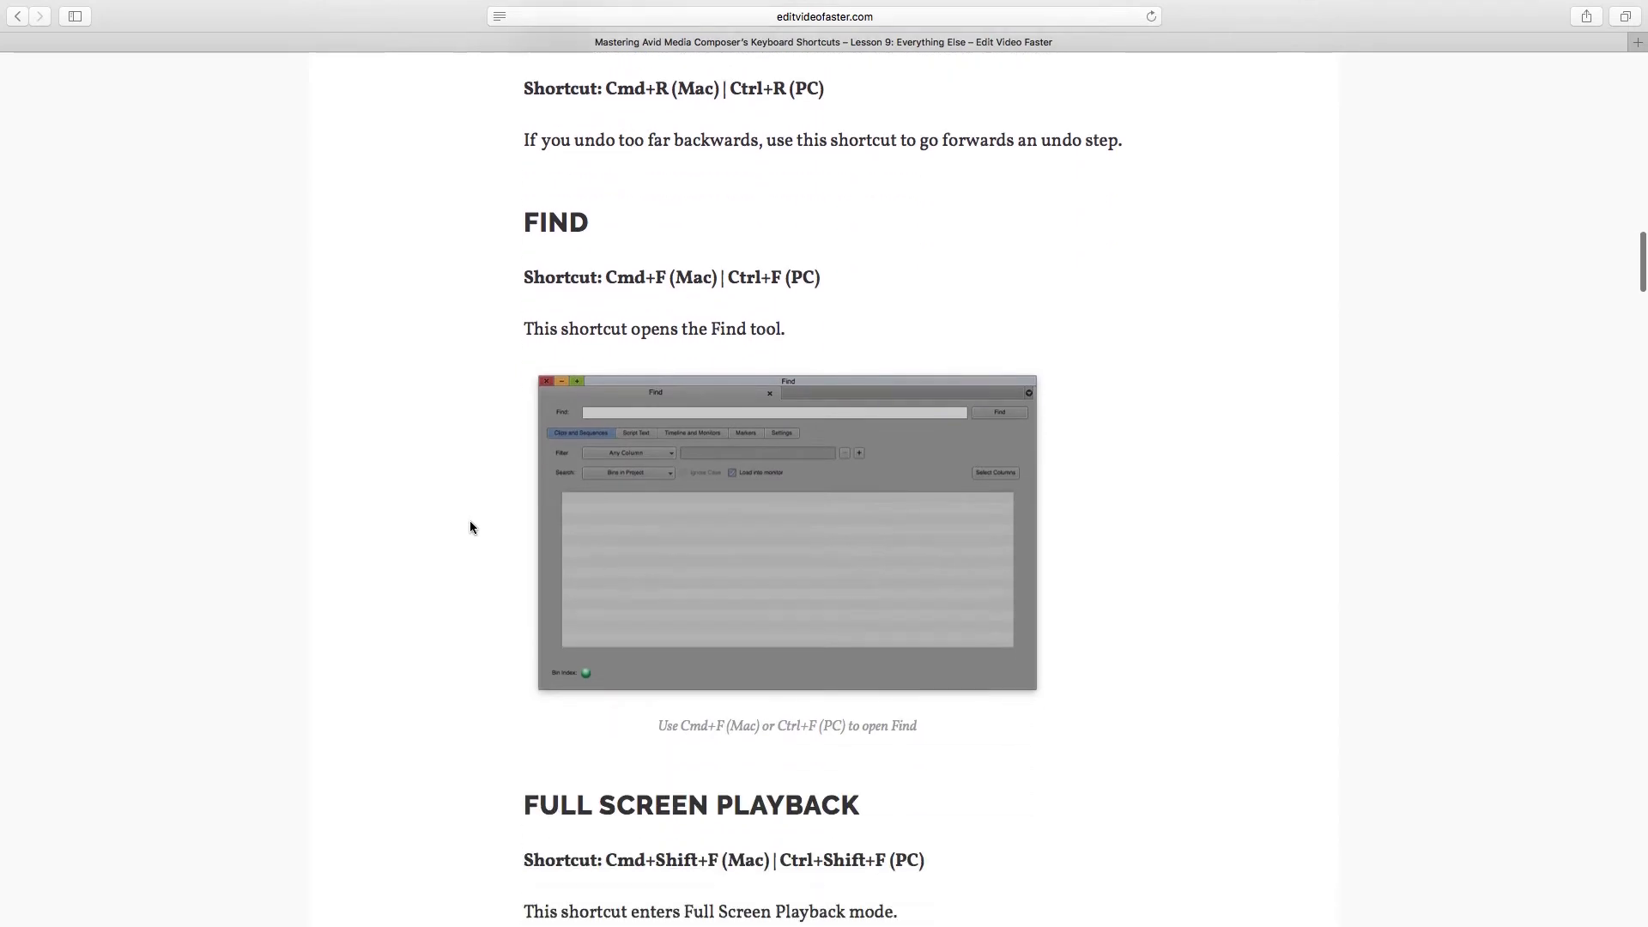